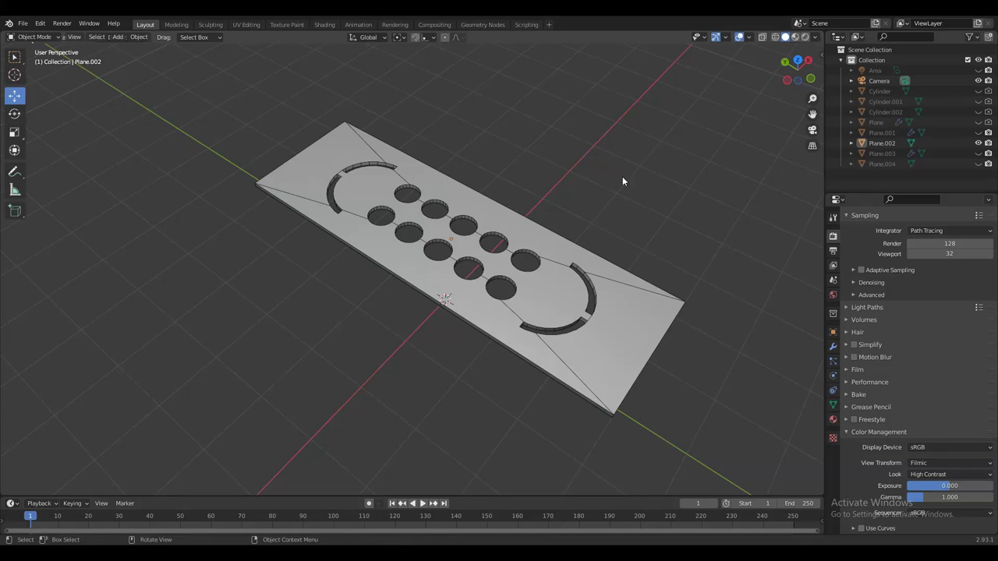
middle_click_drag(622, 181, 508, 271)
left_click(437, 273)
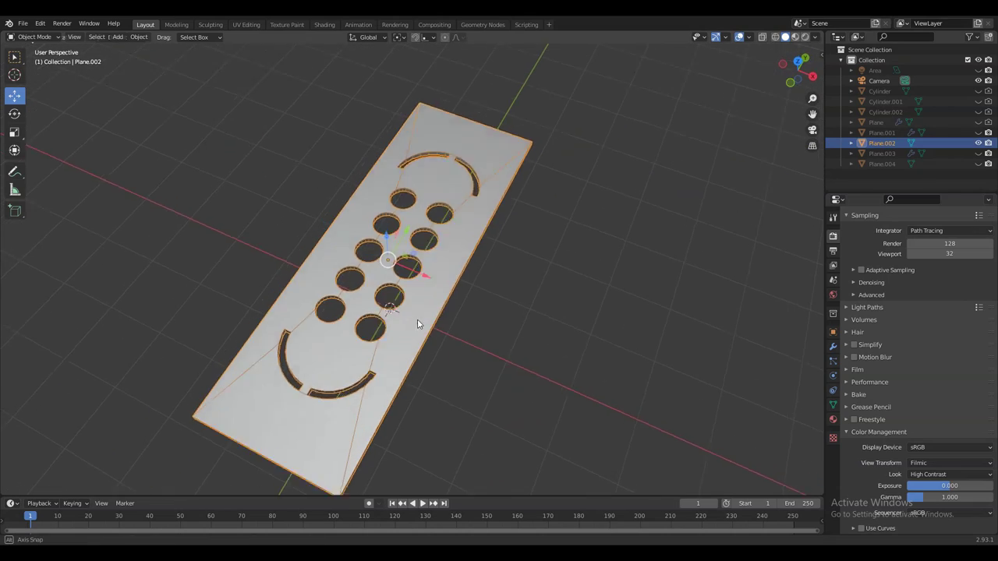
middle_click_drag(417, 319, 488, 216)
left_click(488, 216)
left_click(678, 166)
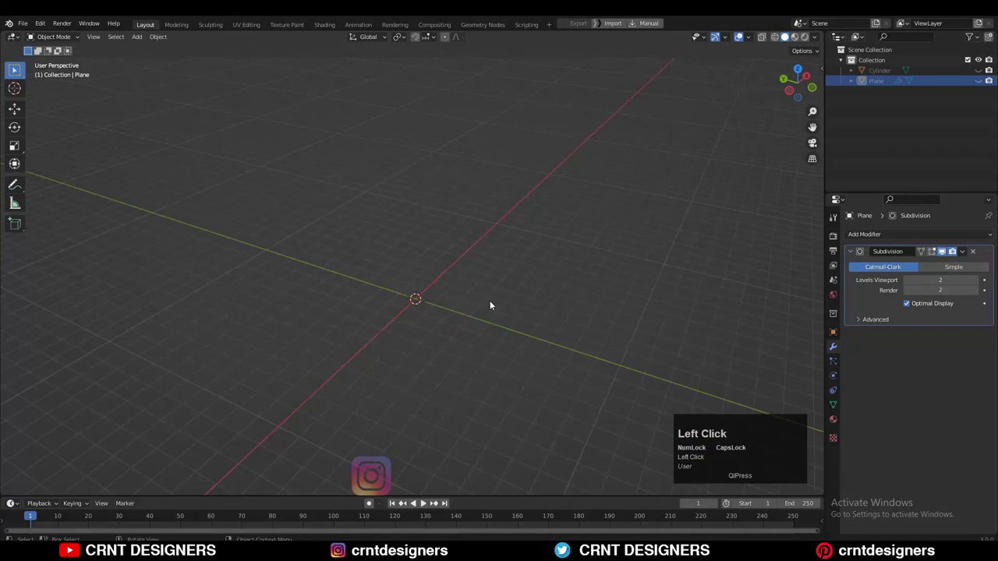
Add a mesh plane at the origin and view it from the top
middle_click_drag(490, 300, 470, 264)
key("shift+a")
mouse_move(462, 258)
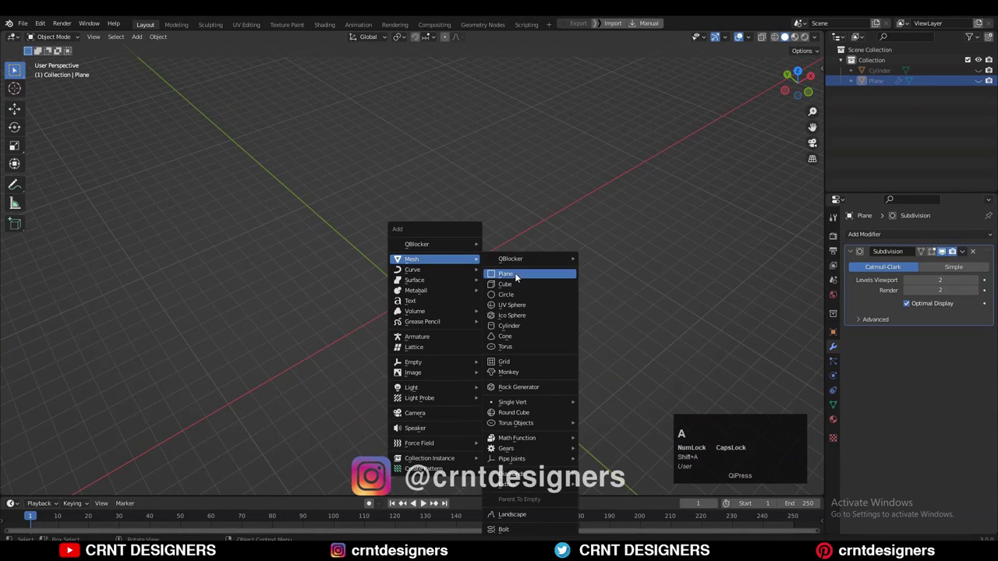
left_click(516, 275)
left_click(797, 73)
scroll(452, 294, "up", 8)
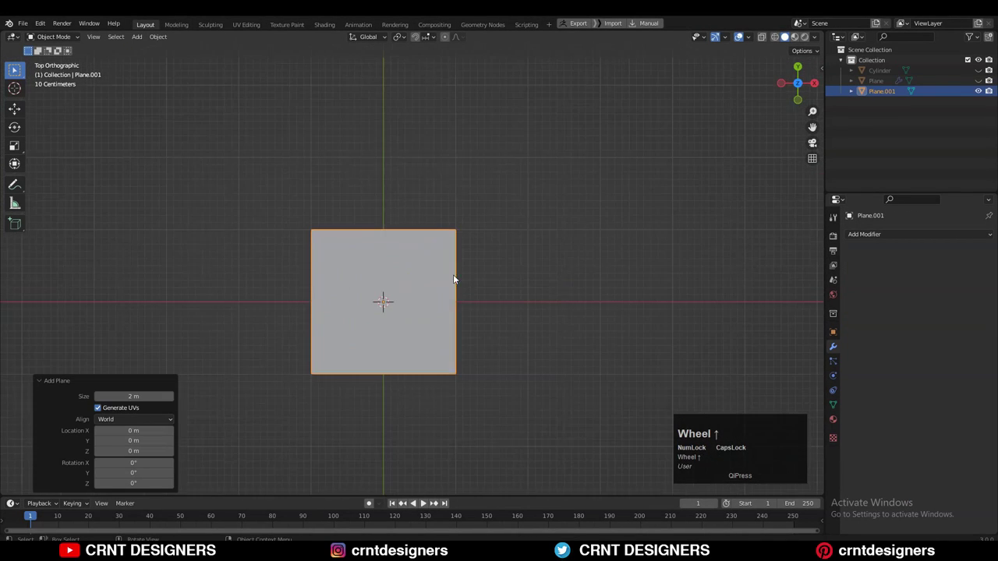
Scale the plane by 3 along the X axis and apply its scale
key("s")
key("x")
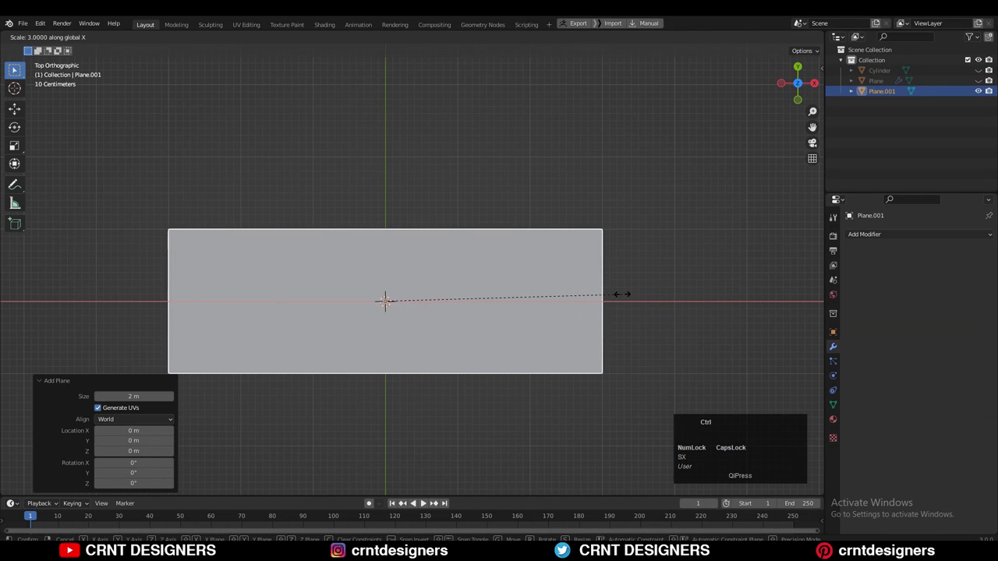
left_click(621, 293)
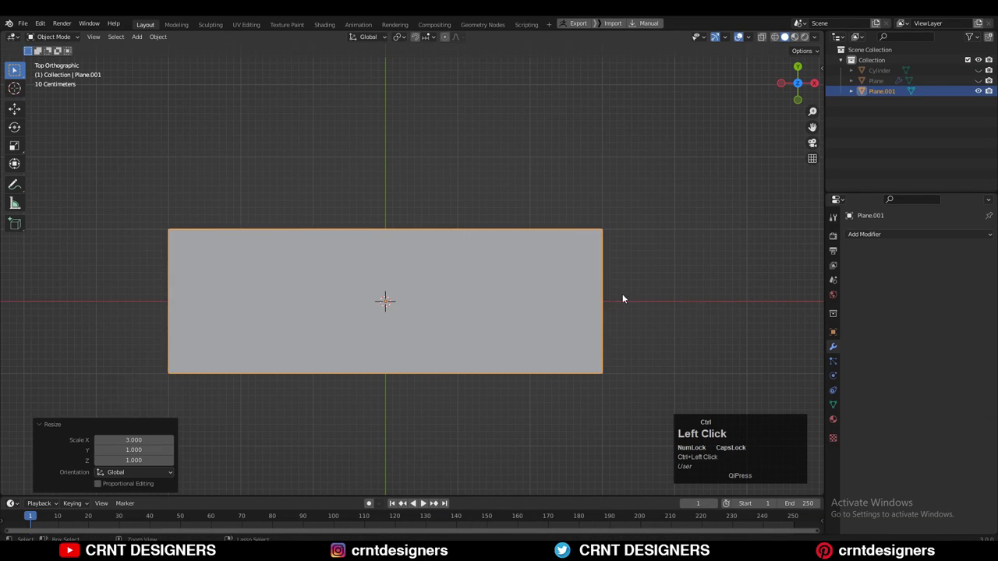
key("ctrl+a")
left_click(410, 256)
key("Tab")
left_click(479, 209)
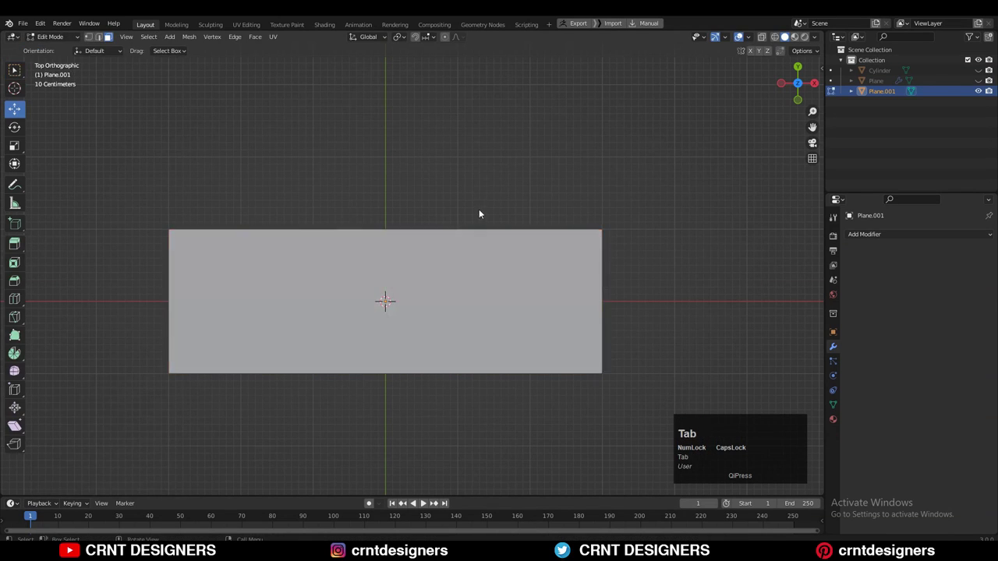
key("Tab")
left_click(479, 209)
Add a mesh cylinder with 12 vertices, 1 m radius and 2 m depth at the centre of the plane
scroll(485, 271, "down", 2)
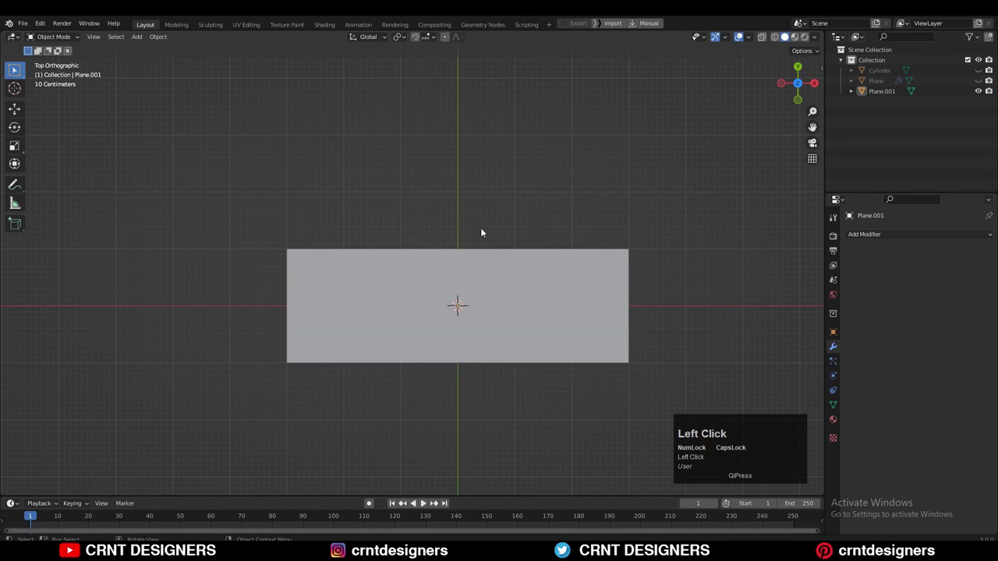
key("shift+a")
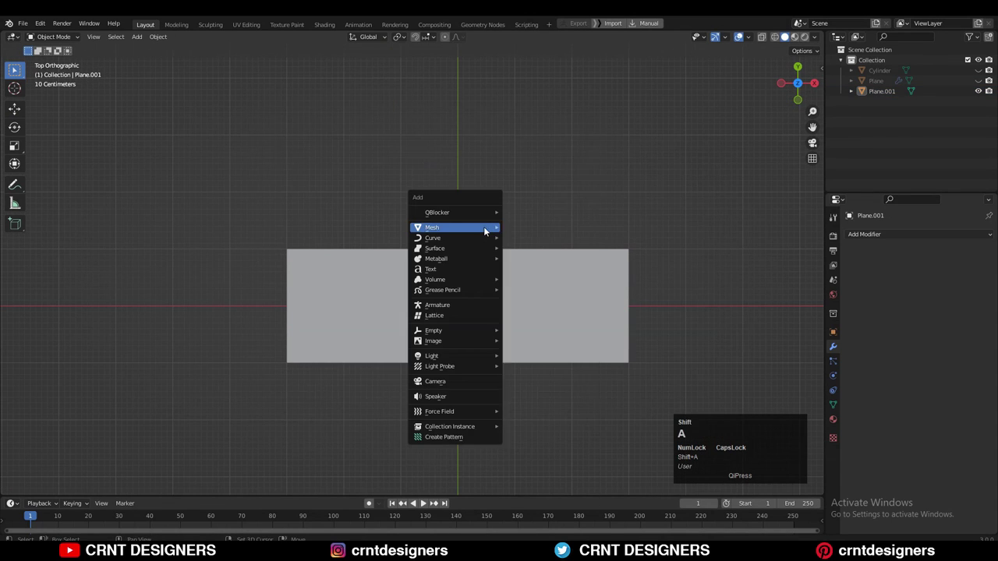
mouse_move(483, 229)
left_click(537, 295)
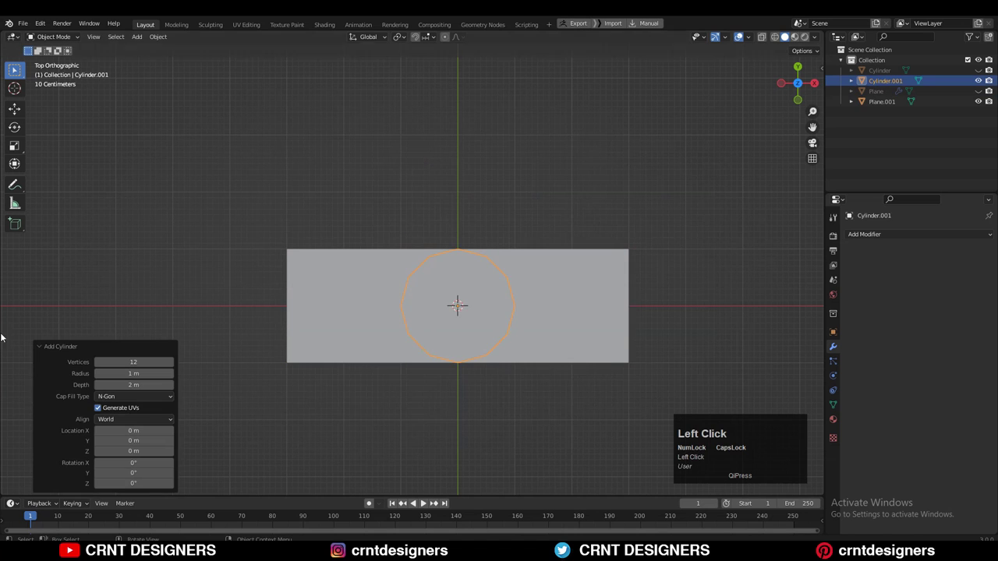
left_click(471, 205)
left_click(465, 309)
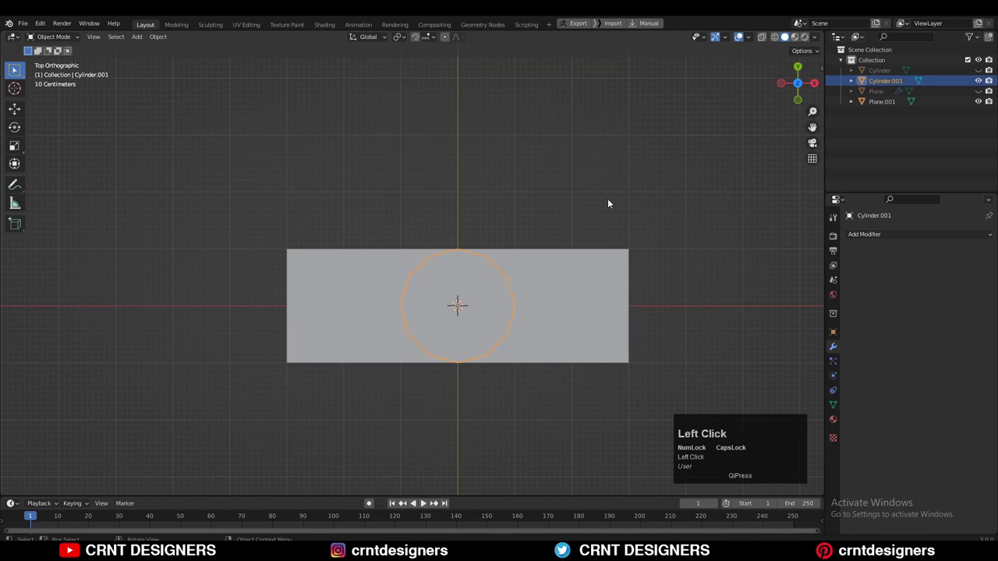
Inset both cap faces of the cylinder by about 0.12 m
scroll(607, 199, "up", 1)
key("Tab")
left_click(761, 38)
scroll(474, 322, "up", 2)
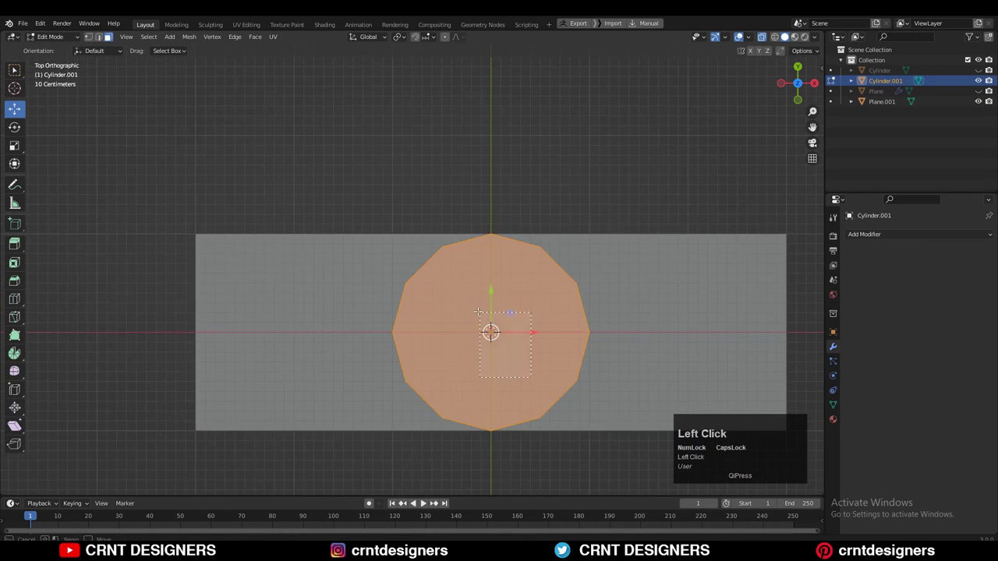
left_click_drag(478, 312, 477, 311)
middle_click_drag(588, 289, 562, 282, "shift")
key("i")
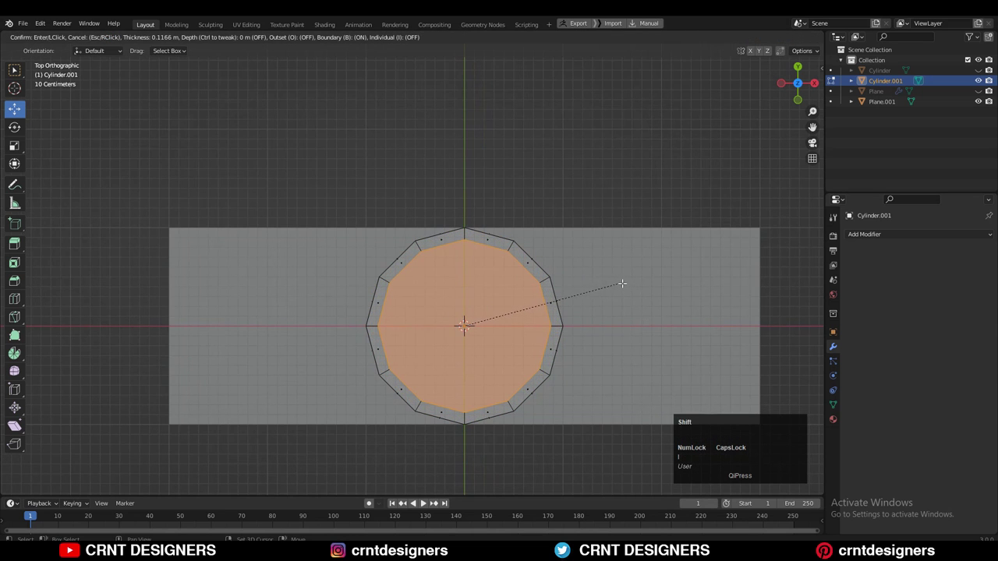
left_click(622, 284)
Connect the opposite cap vertices of the cylinder along the Y axis
key("1")
left_click_drag(476, 194, 457, 254)
left_click_drag(451, 450, 472, 388, "shift")
right_click(491, 321)
left_click(491, 322)
left_click(556, 300)
Connect the opposite vertices along the X axis across the cylinder's top cap and bottom cap
middle_click_drag(557, 326, 532, 271, "shift")
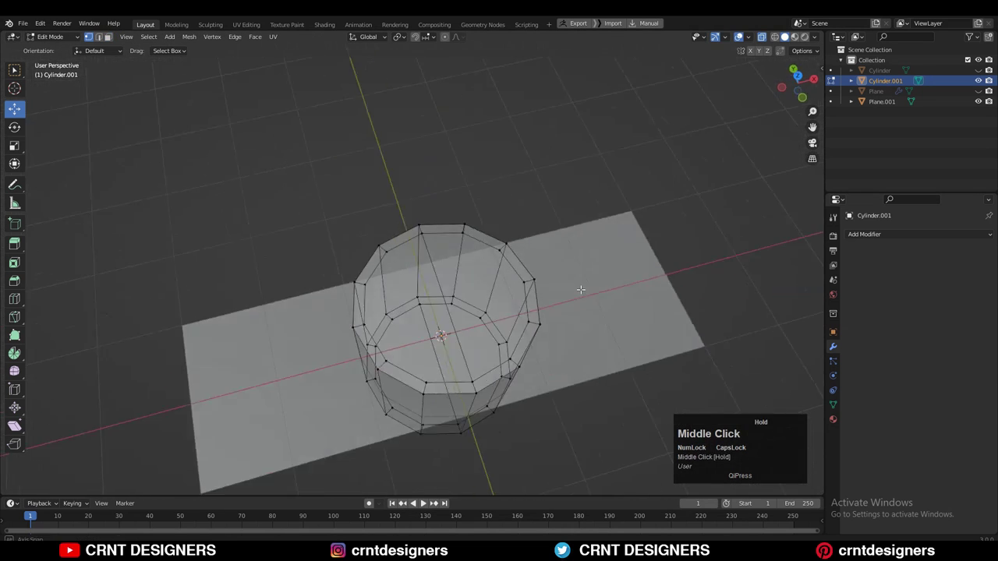
scroll(533, 271, "up", 3)
left_click(367, 351, "shift")
right_click(430, 308)
left_click(430, 307)
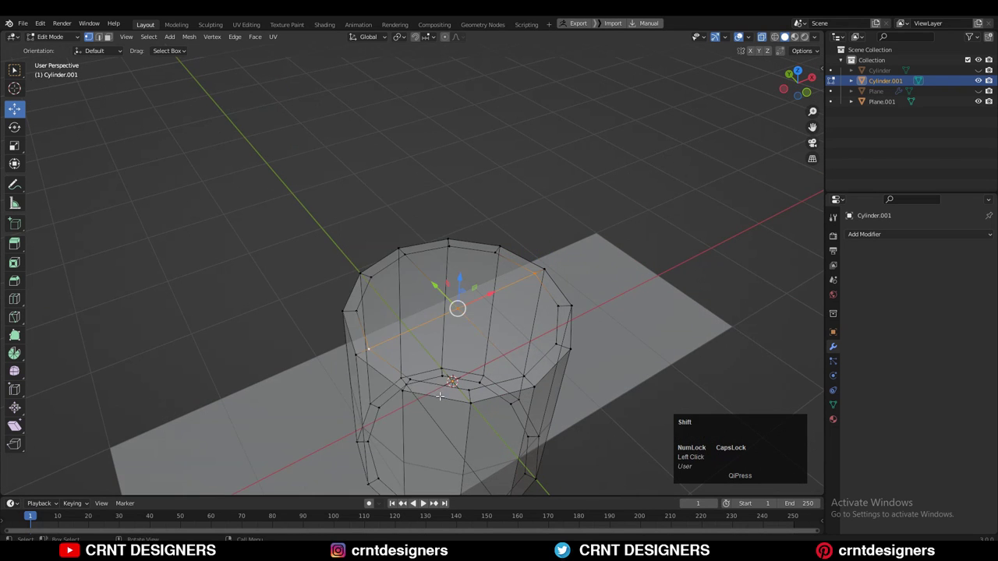
middle_click_drag(382, 468, 362, 382, "shift")
middle_click_drag(362, 382, 406, 371)
left_click(403, 392)
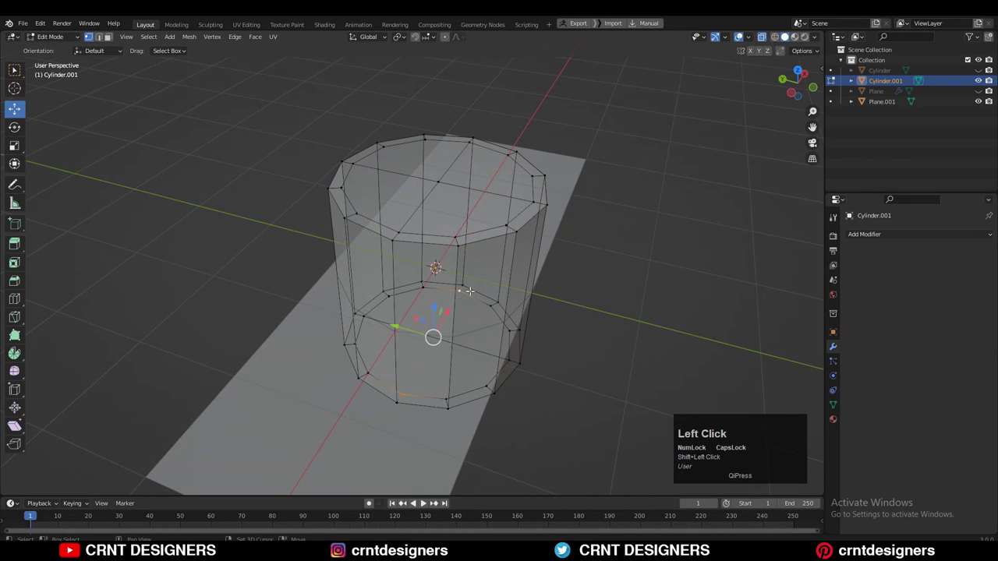
right_click(470, 291)
left_click(470, 291)
left_click(591, 254)
Bevel the crossing X and Y edges of the cylinder with a width of 0.05 m
middle_click_drag(533, 258, 465, 303)
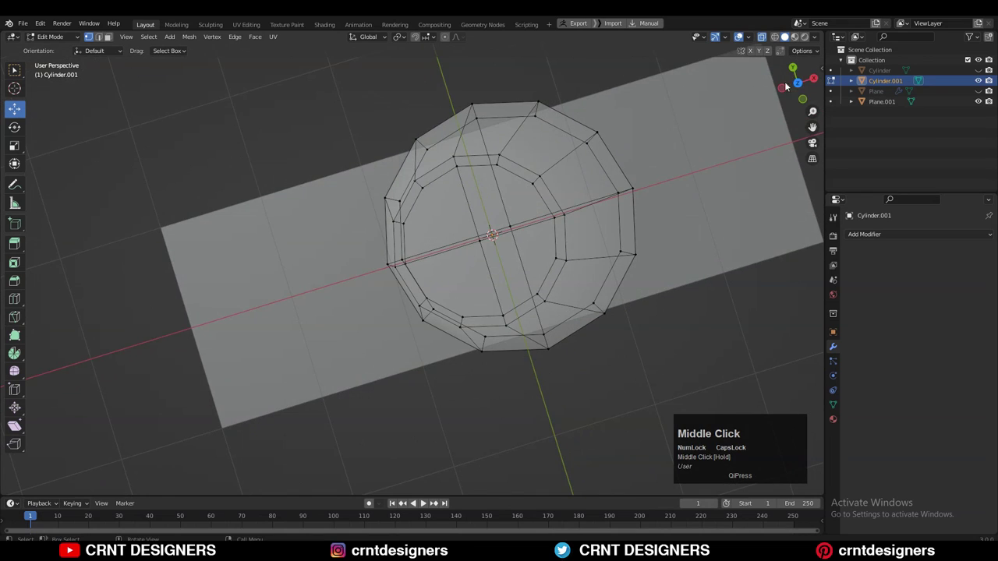
left_click(797, 83)
middle_click_drag(509, 106, 492, 111, "shift")
key("2")
left_click_drag(487, 111, 512, 433)
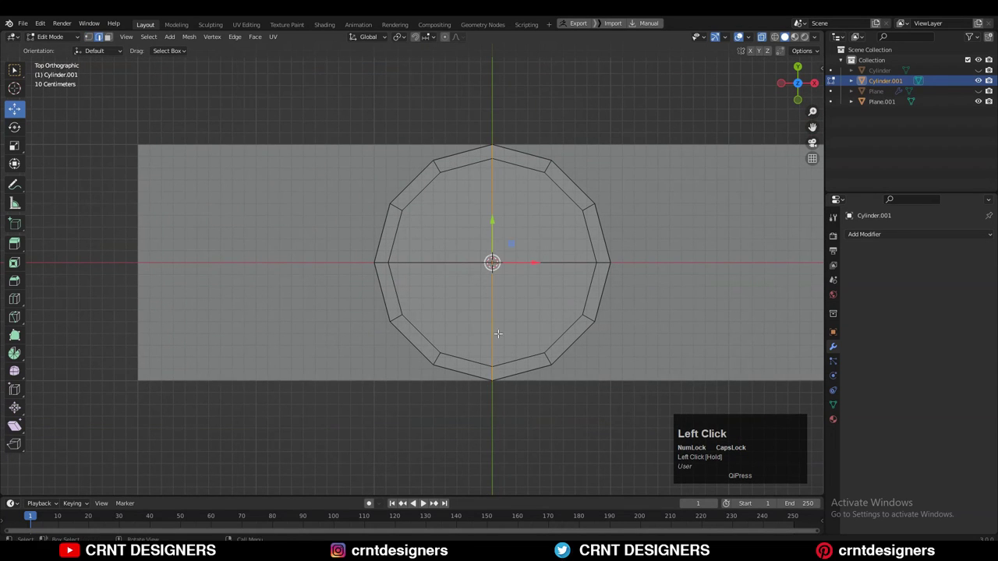
left_click_drag(332, 268, 334, 267, "shift")
key("ctrl+b")
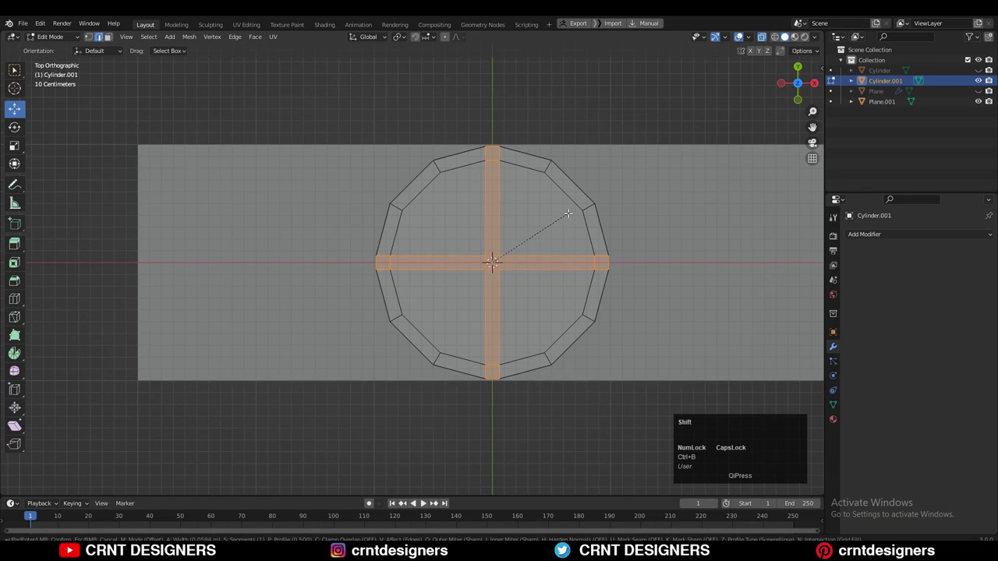
left_click(569, 213, "shift")
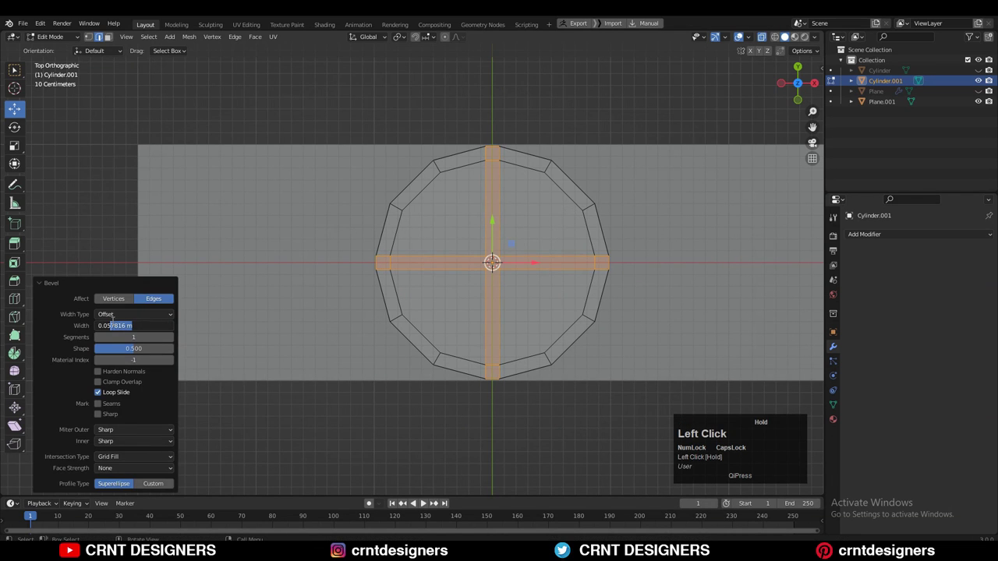
Delete the bevelled cross strips and the inner cap faces so only four ring segments remain
key("x")
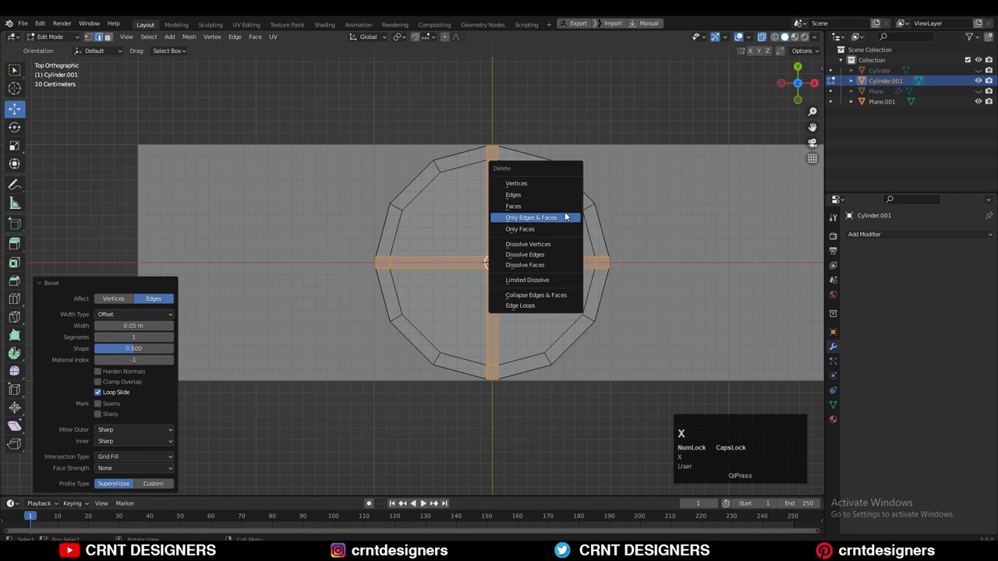
left_click(566, 218)
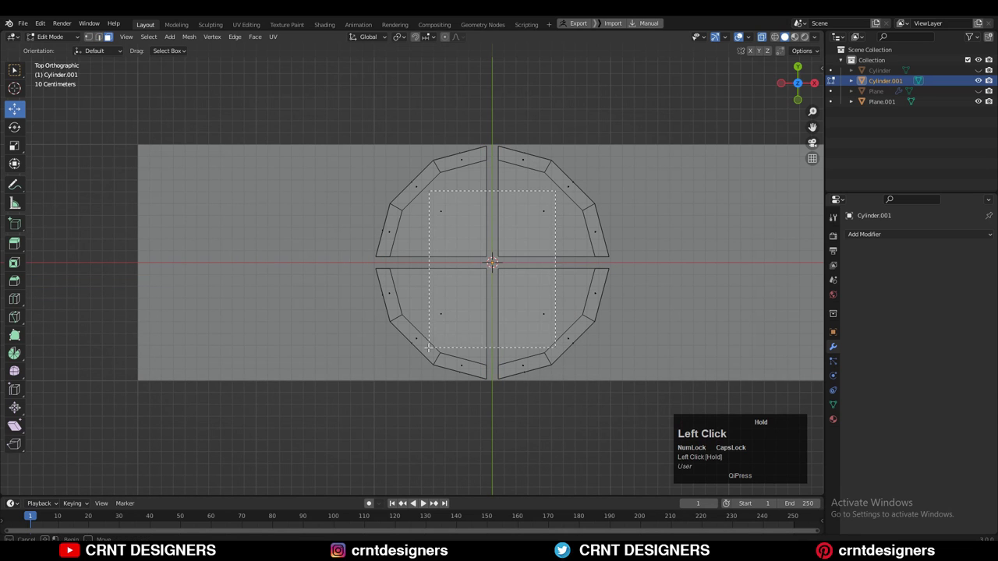
left_click_drag(428, 347, 428, 345)
key("x")
left_click(485, 269)
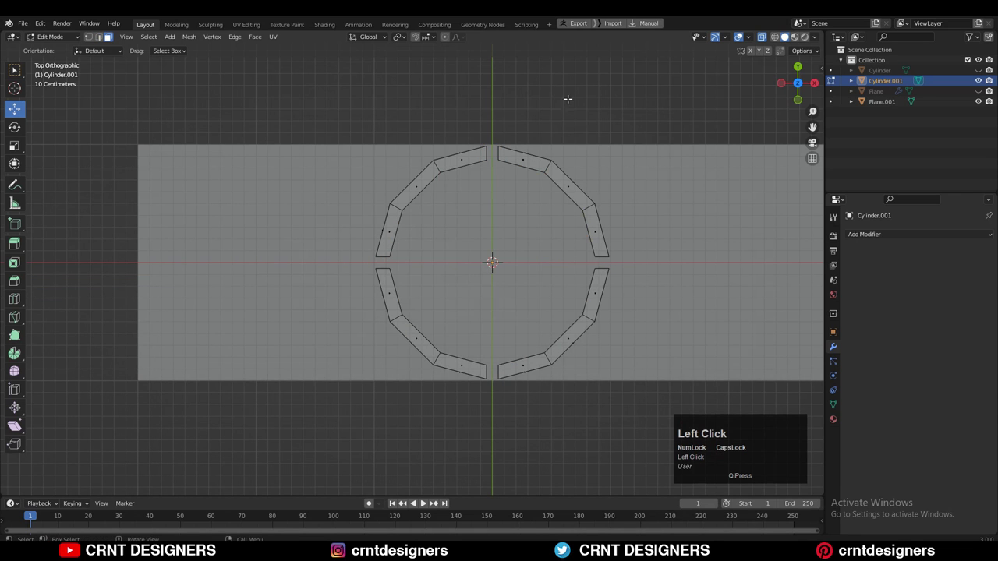
Isolate the cylinder and bridge the inner top and bottom edge loops of the two ring segments on the positive Y side
left_click(762, 38)
key("/")
middle_click_drag(569, 178, 441, 218)
key("2")
left_click(459, 163, "alt")
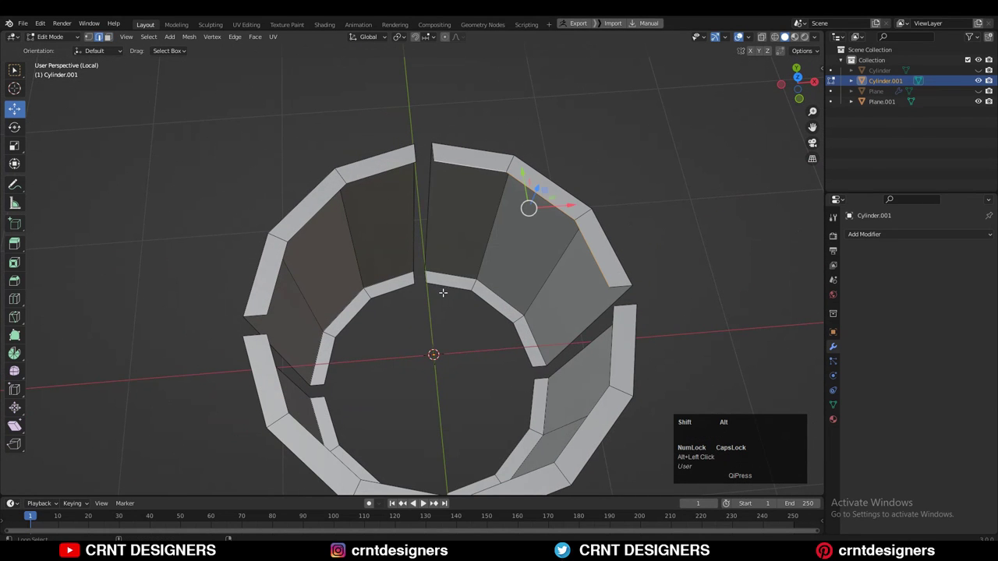
left_click(443, 291, "alt+shift")
right_click(476, 244)
left_click(478, 241)
left_click(405, 291, "alt")
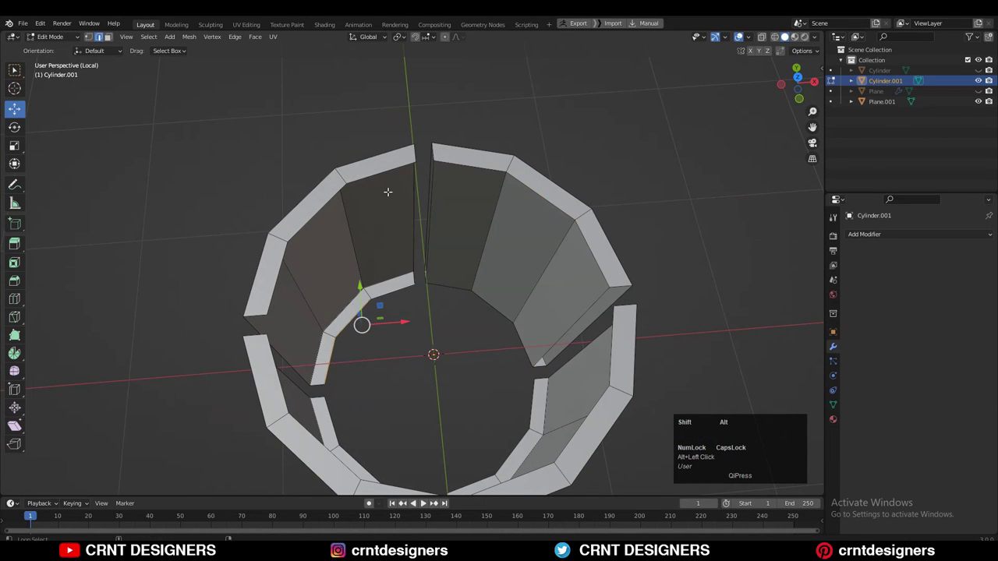
left_click(391, 184, "alt+shift")
right_click(394, 187)
left_click(394, 187)
Bridge the inner top and bottom edge loops of the remaining two ring segments
middle_click_drag(393, 188, 290, 198)
left_click(323, 251, "alt")
left_click(268, 142, "alt+shift")
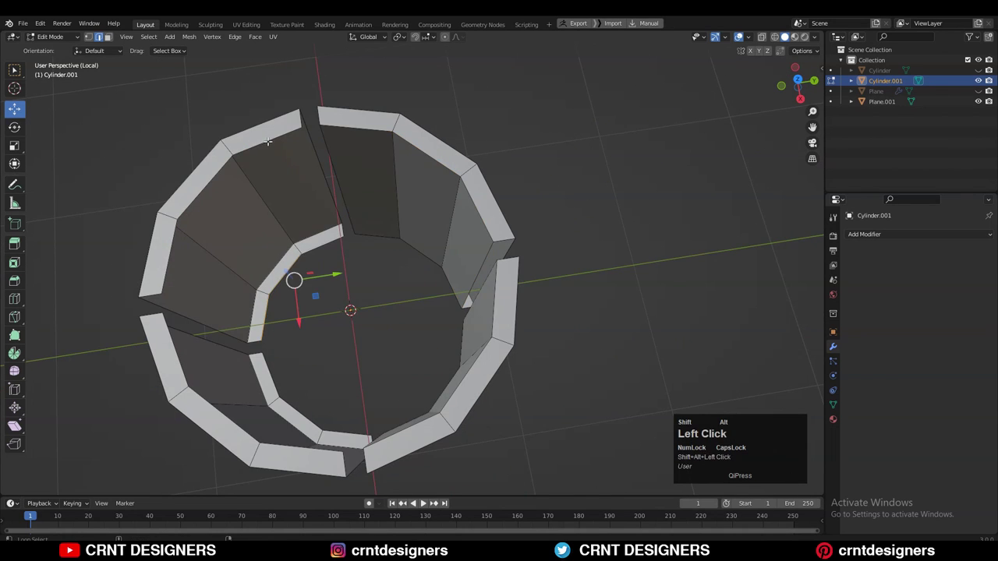
right_click(270, 166)
left_click(269, 167)
middle_click_drag(293, 308, 409, 254, "shift")
middle_click_drag(409, 253, 387, 277)
left_click(371, 286, "alt")
left_click(348, 358, "alt+shift")
right_click(419, 277)
left_click(419, 277)
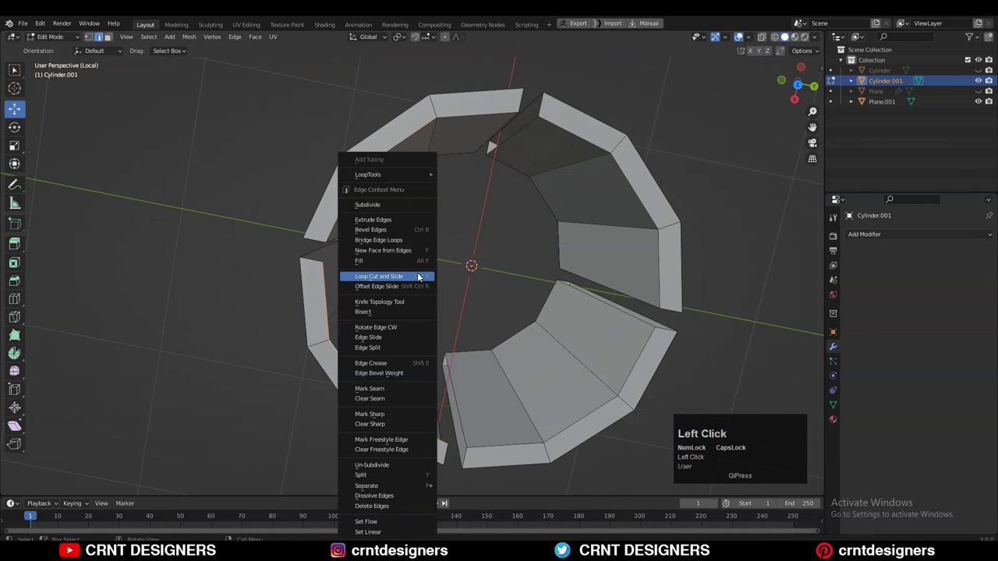
left_click(419, 240)
Fill the open vertical end faces at the gaps between the ring segments, return to Object Mode and save the file
middle_click_drag(419, 239, 506, 218)
left_click(379, 224)
key("w")
left_click(357, 196)
left_click(573, 228)
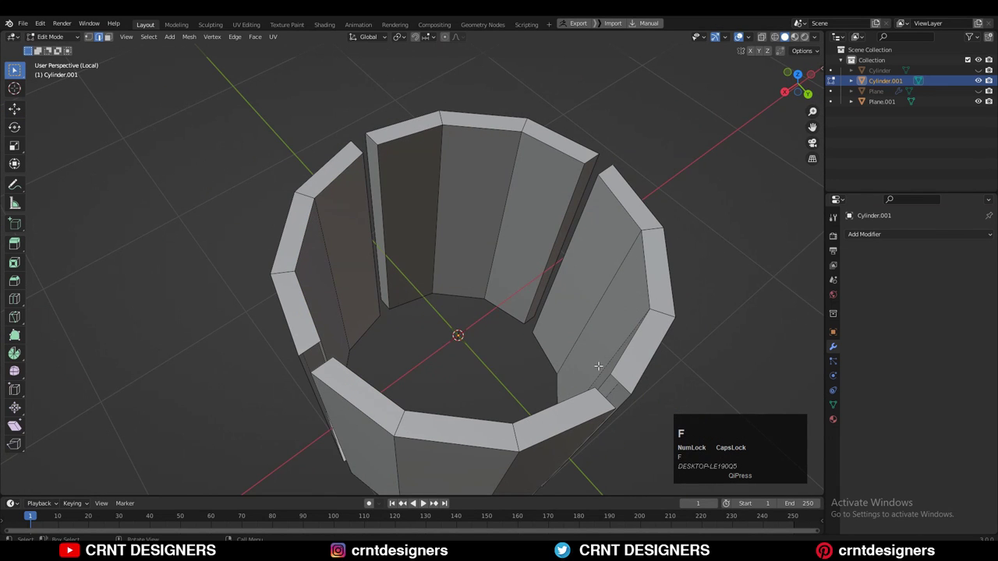
middle_click_drag(573, 373, 222, 228)
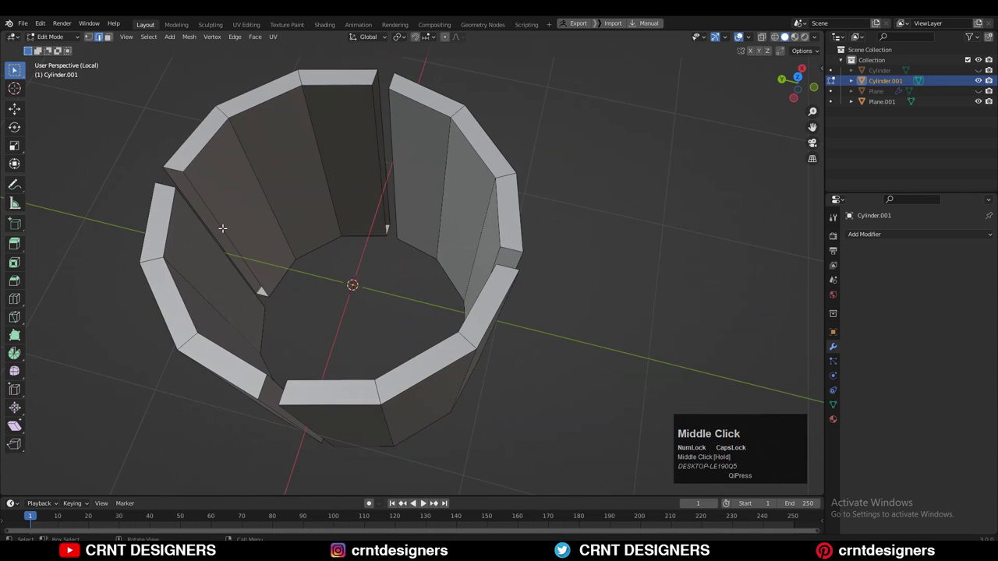
left_click(396, 144)
key("f")
middle_click_drag(397, 176, 467, 189)
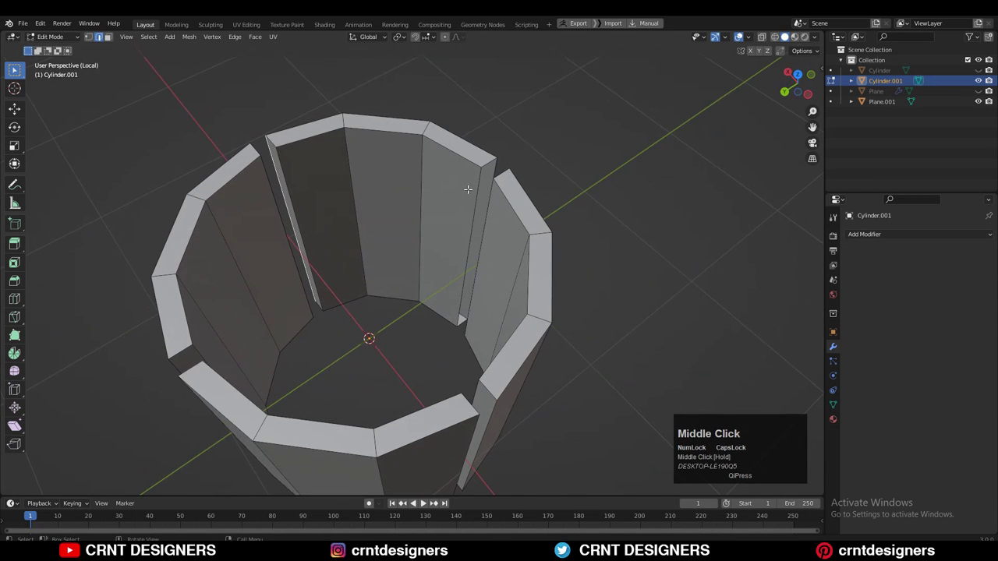
left_click(469, 199)
key("f")
left_click(493, 223)
middle_click_drag(511, 256, 575, 250)
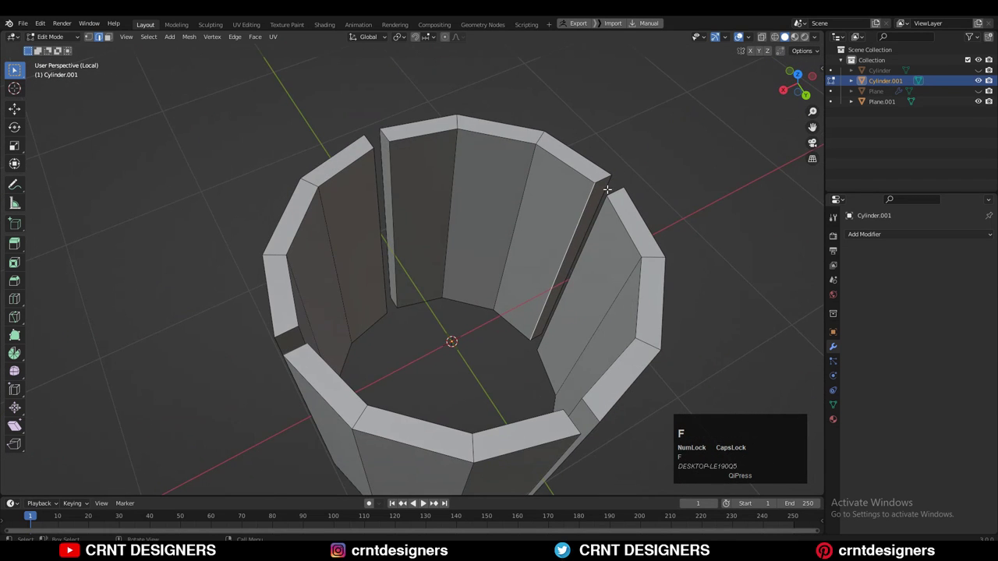
scroll(469, 214, "down", 4)
key("Tab")
middle_click_drag(467, 213, 490, 252)
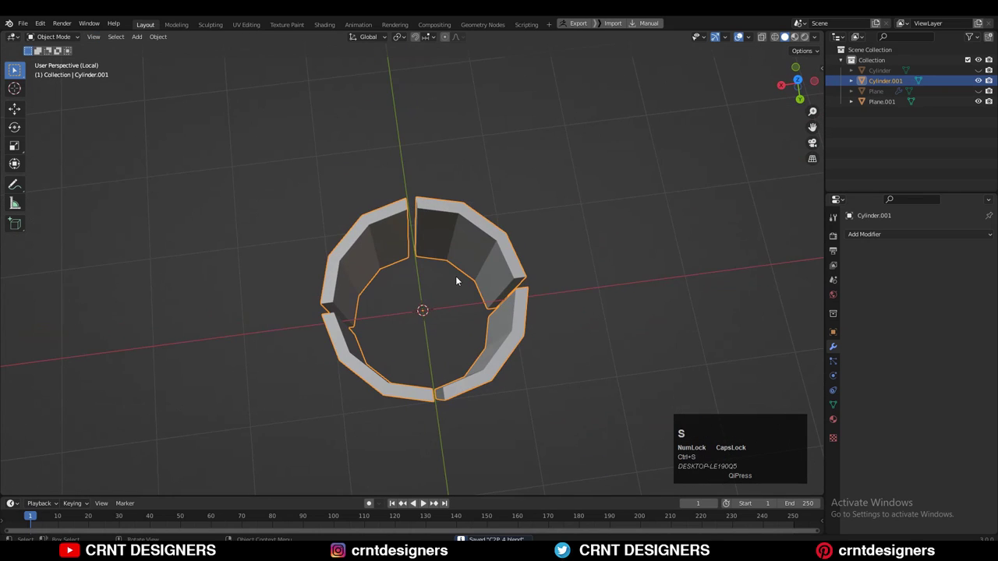
Exit the isolated view and scale the segmented ring uniformly to 0.7 in top view
key("slash")
left_click(561, 112)
left_click(541, 167)
key("s")
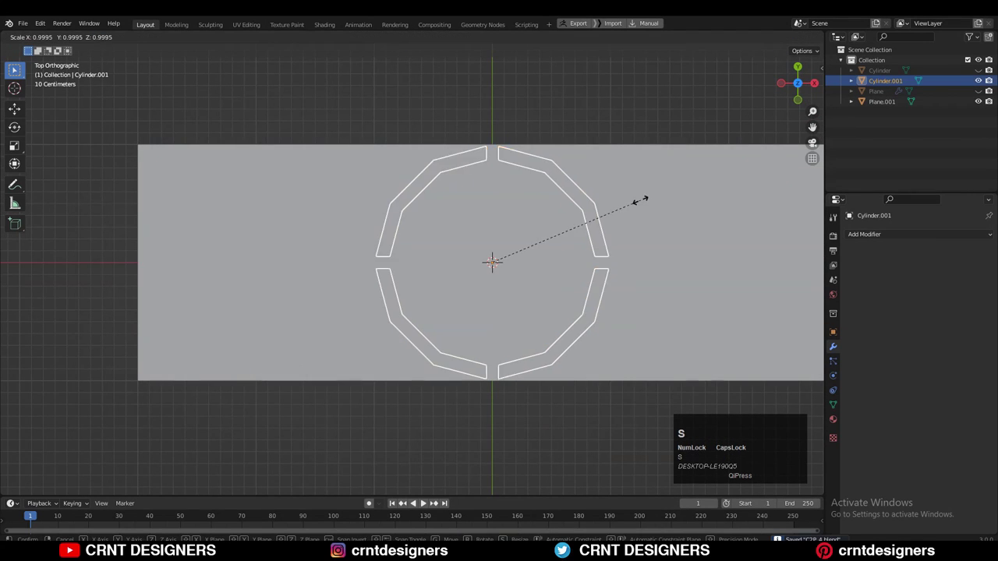
key("ctrl")
left_click(595, 206)
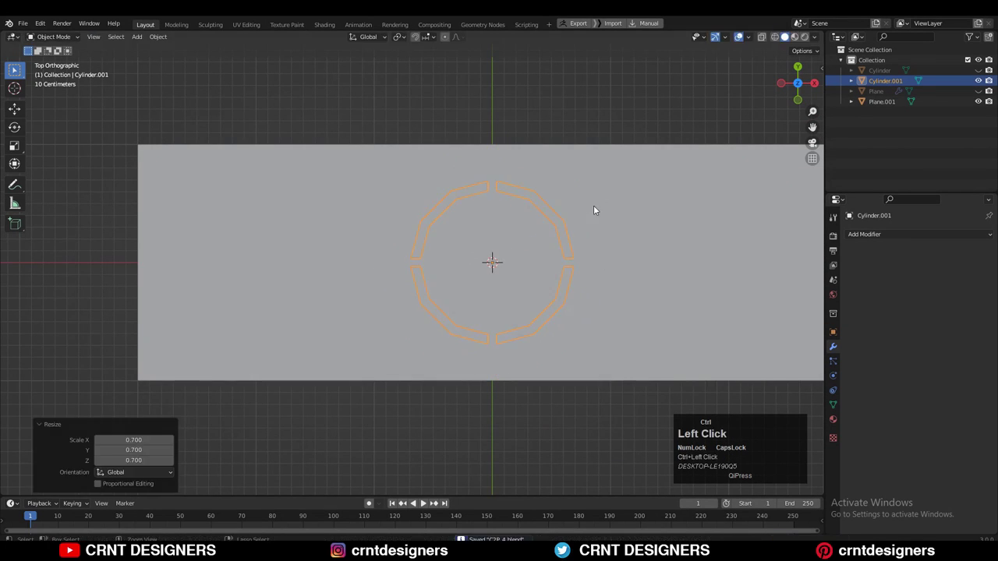
In the segmented ring's mesh, select the -X half with see-through selection and move it outward along negative X
key("Tab")
left_click(763, 37)
left_click_drag(496, 149, 345, 396)
left_click(12, 112)
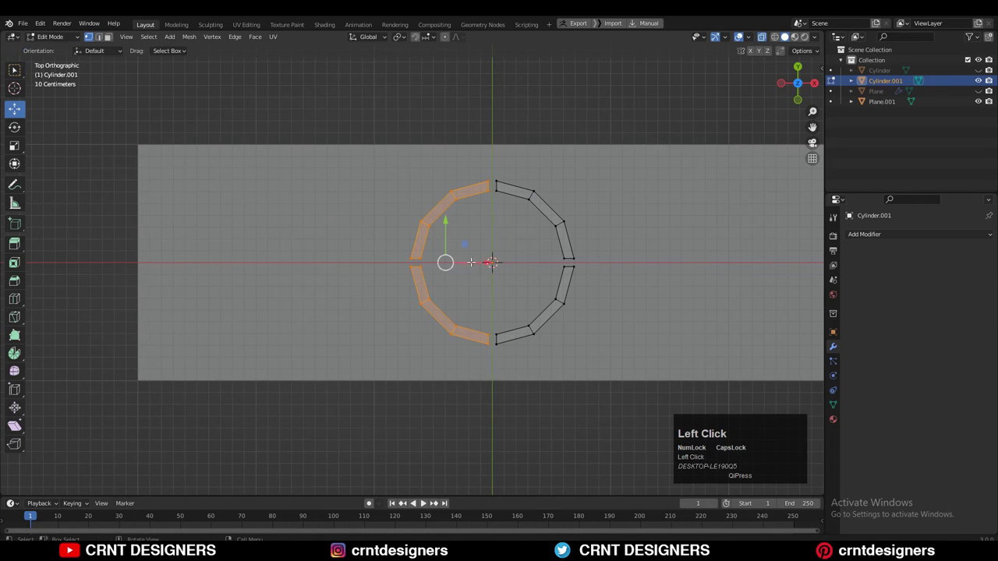
left_click_drag(472, 262, 292, 254, "ctrl")
Move the ring's +X half 1.5 m along positive X, return to Object Mode and turn off X-ray
left_click_drag(641, 108, 353, 396)
scroll(554, 325, "down", 2)
middle_click_drag(554, 325, 516, 333, "shift")
scroll(495, 301, "up", 1)
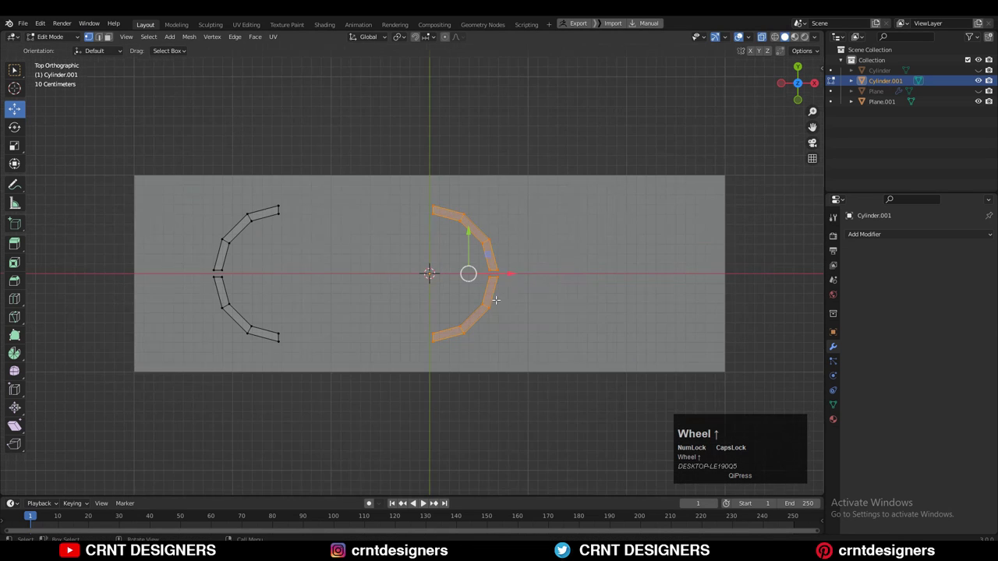
left_click_drag(506, 266, 658, 279, "ctrl")
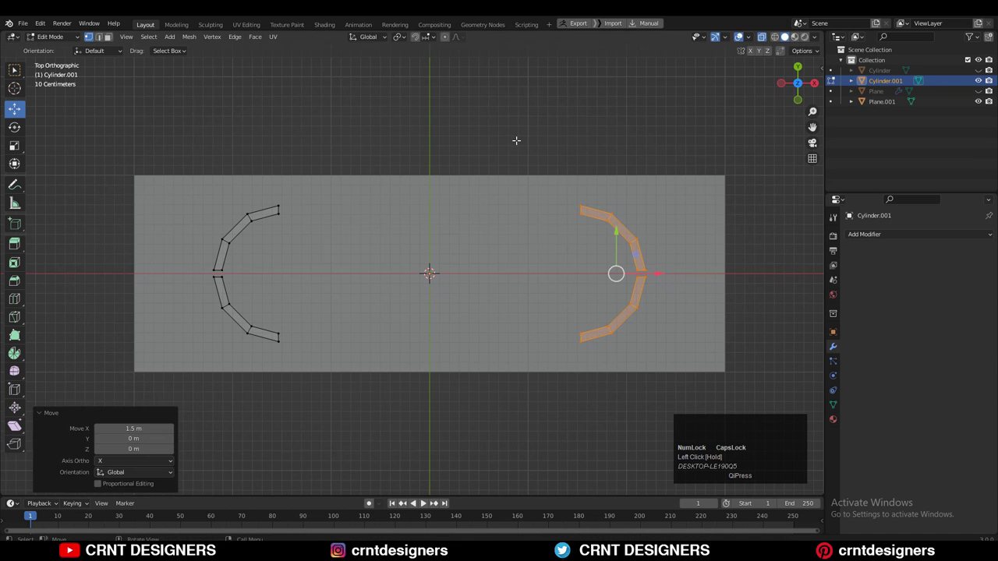
left_click(517, 140)
middle_click_drag(619, 203, 625, 192, "shift")
key("Tab")
left_click(761, 37)
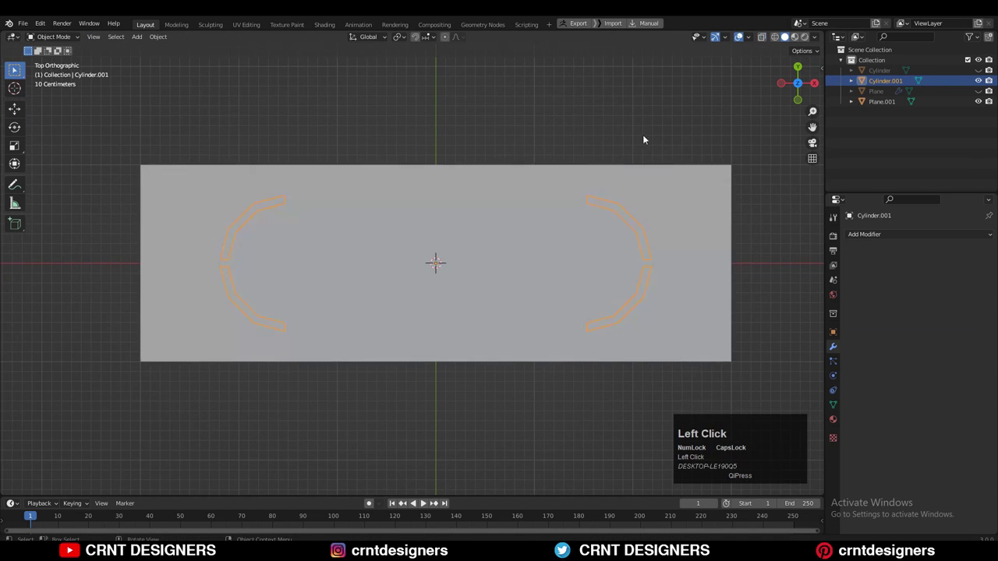
Subtract the split ring segments from the plate with a Boolean Difference and apply the modifier
middle_click_drag(562, 270, 359, 286)
left_click(433, 307, "shift")
key("alt+x")
left_click(699, 222)
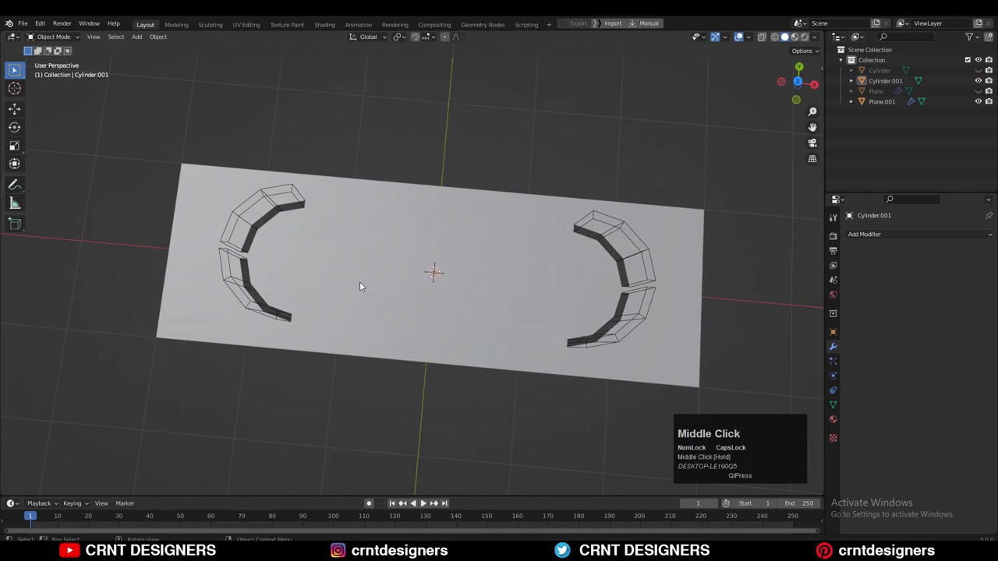
left_click(468, 237)
left_click(961, 252)
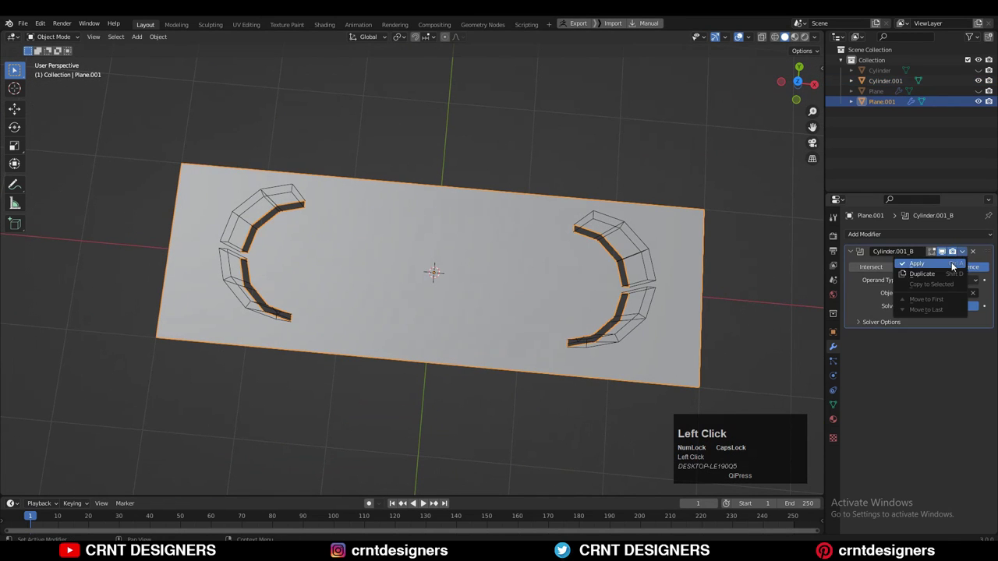
left_click(952, 267)
Hide the segmented ring cutter and select the slotted plate
middle_click_drag(623, 251, 625, 287)
left_click(626, 293)
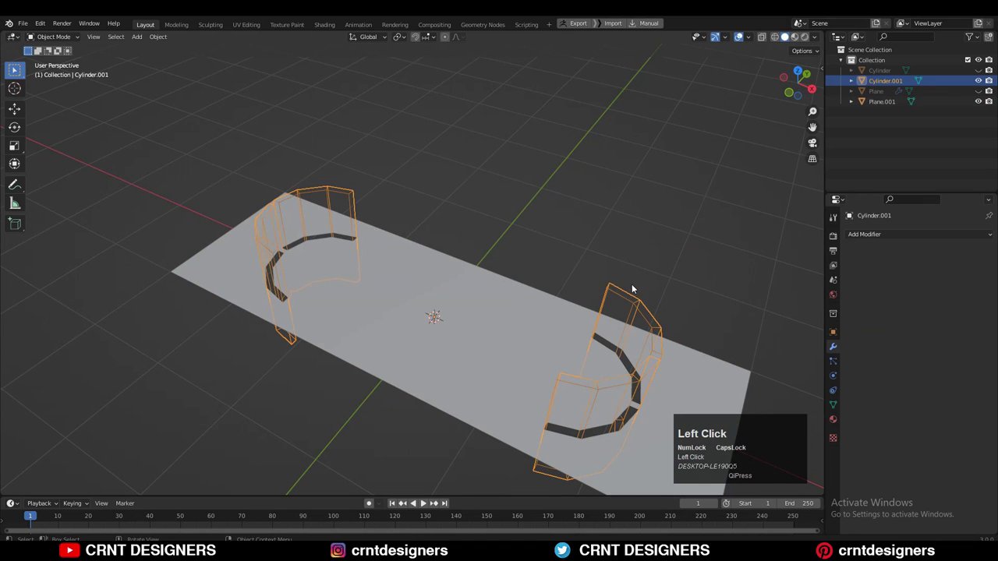
key("h")
left_click(442, 329)
left_click(797, 71)
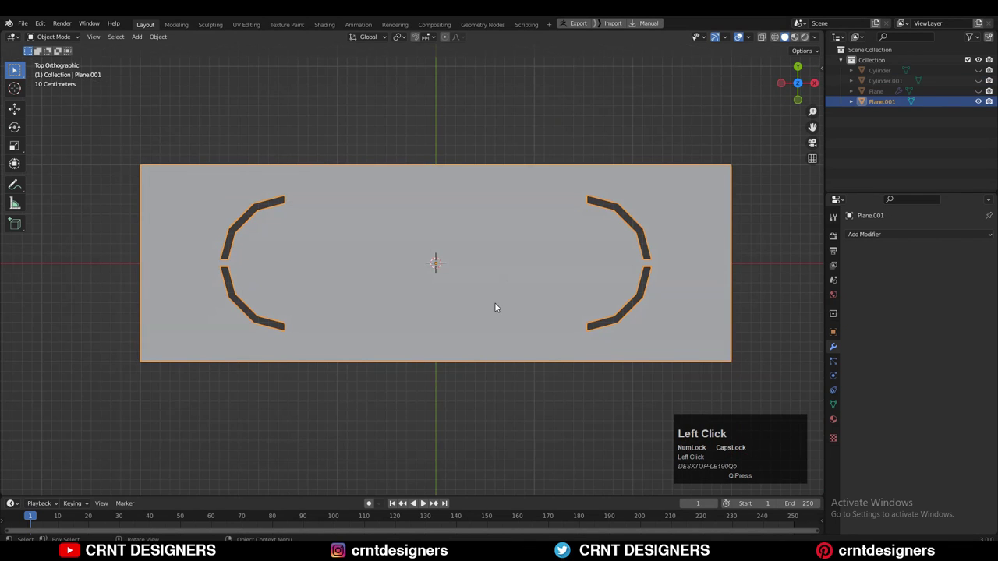
In the plate's mesh, connect facing vertices of the opposite slots with horizontal edges at the upper ends, bend and central gap
key("Tab")
left_click(587, 203, "shift")
key("c")
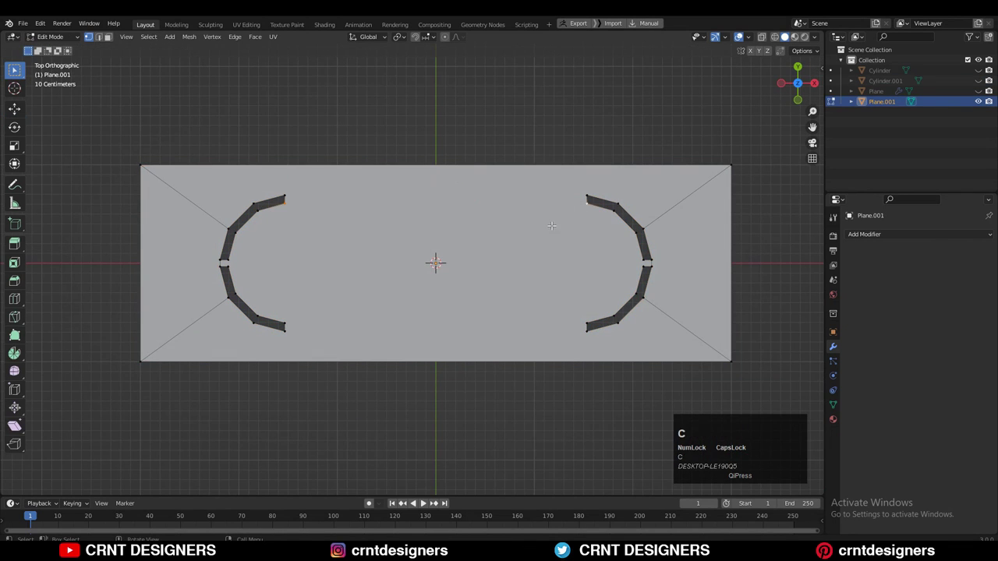
right_click(553, 225)
left_click(553, 318)
left_click(285, 196)
left_click(587, 196, "shift")
right_click(572, 186)
left_click(573, 187)
left_click(641, 260, "shift")
right_click(592, 227)
left_click(592, 226)
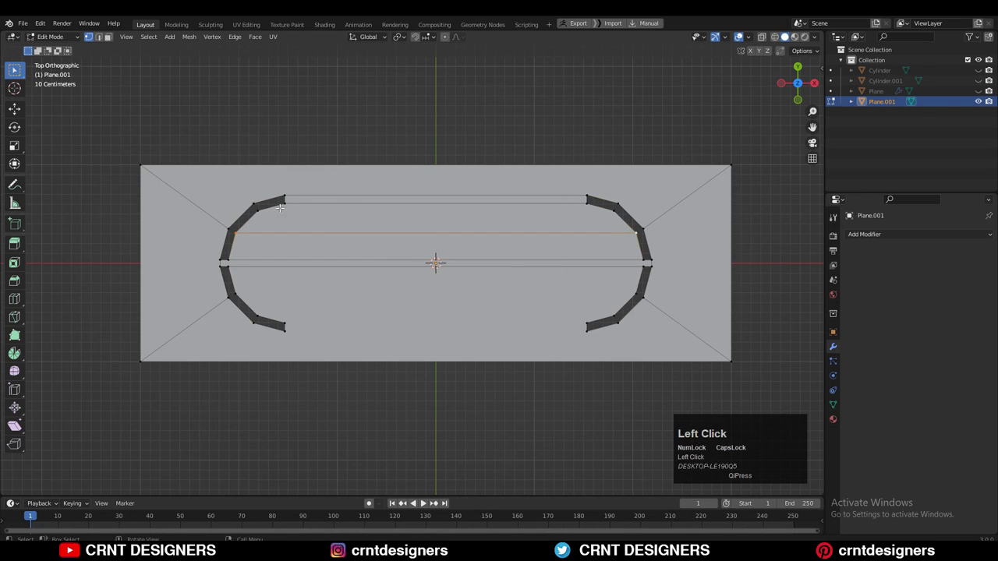
Connect the inner end vertices of the upper and lower slots with a vertical edge on each side of the plate
left_click(285, 203)
left_click(284, 324, "shift")
right_click(427, 246)
left_click(427, 246)
left_click(587, 203)
left_click(587, 323, "shift")
Knife three horizontal cuts from the -X slots' outer vertices at the gap and upper bend to the plate's -X edge
scroll(436, 234, "up", 3)
left_click(15, 317)
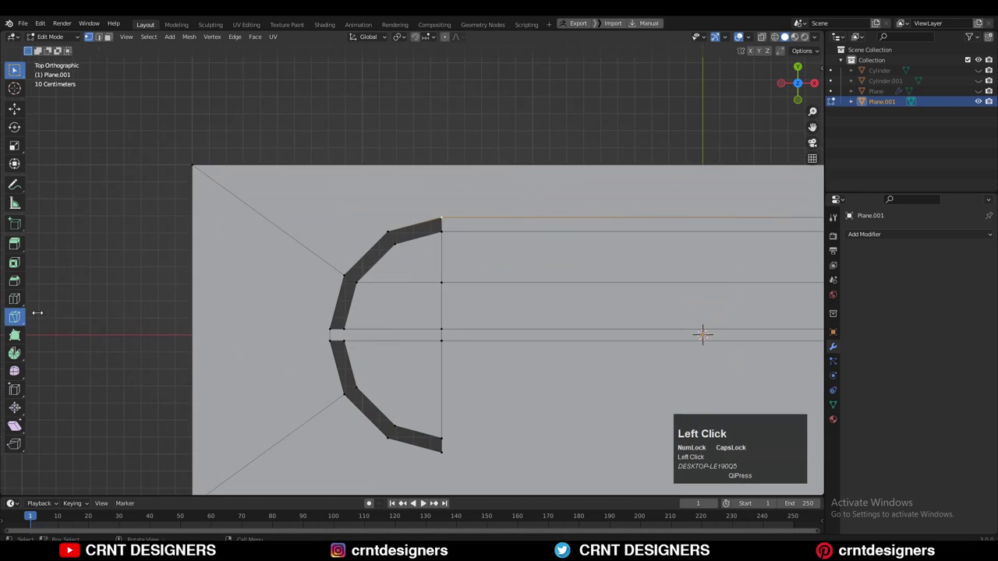
left_click(330, 329)
key("x")
left_click(148, 329)
key("space")
left_click(329, 340)
key("x")
left_click(144, 337)
key("space")
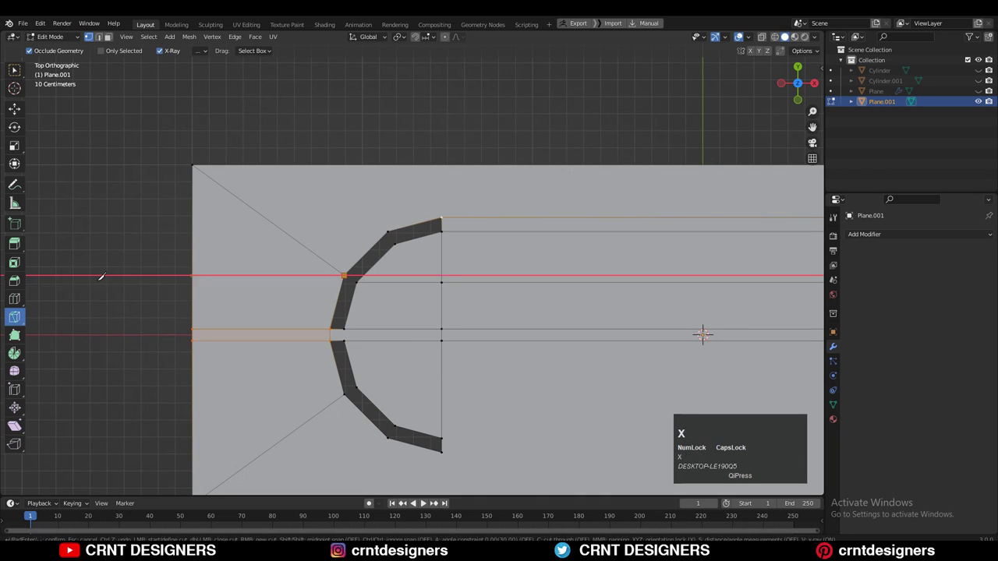
left_click(101, 278)
key("space")
Knife vertical cuts from the upper -X slot's two outer bends and its end vertex to the plate's +Y edge
left_click(348, 271)
left_click(361, 125)
key("space")
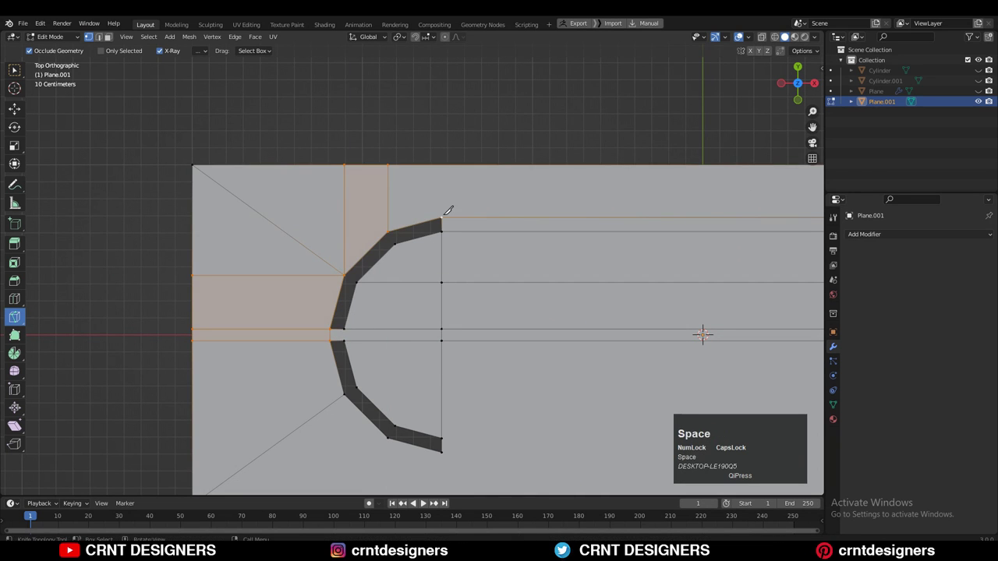
left_click(450, 209)
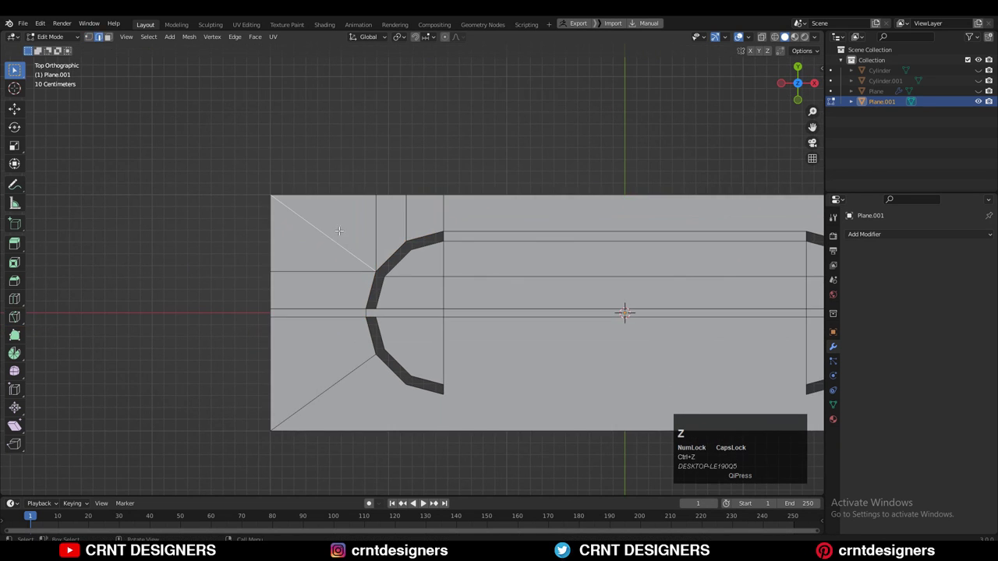
Delete the two triangular faces and the diagonal edge at the plate's -X, +Y corner, then fill it with one face
left_click(317, 259)
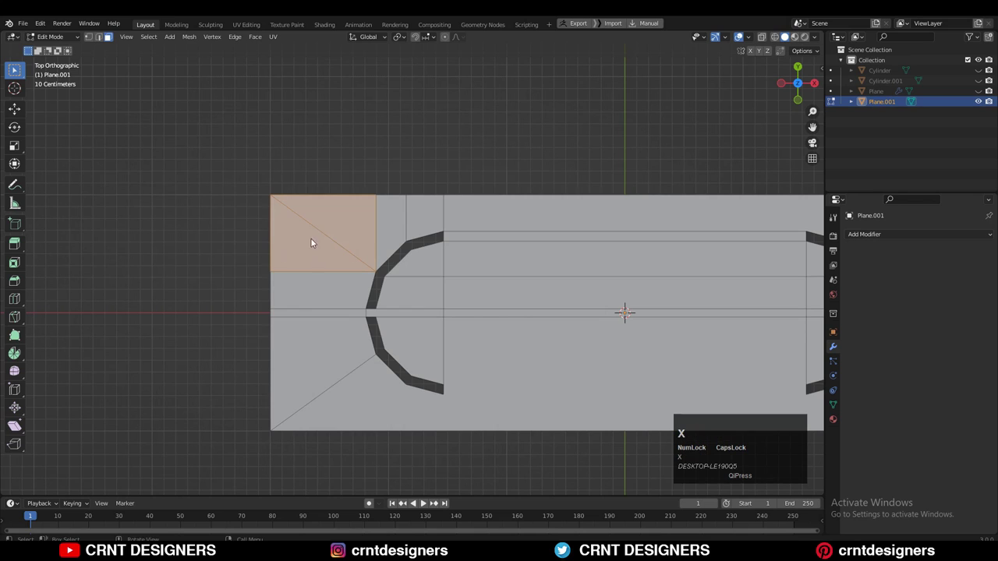
key("x")
left_click(302, 261)
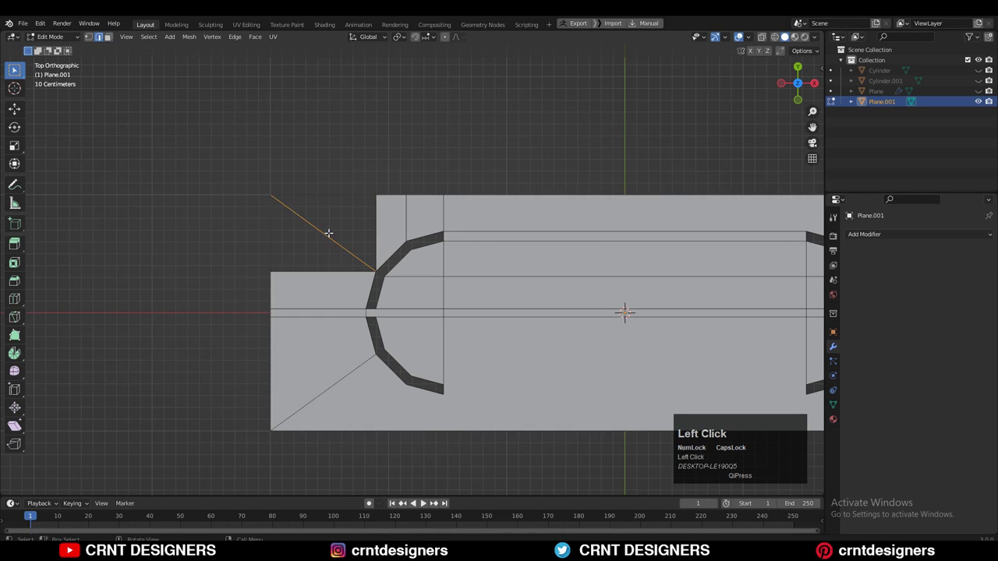
key("x")
left_click(332, 199)
key("1")
left_click_drag(381, 172, 248, 281)
key("f")
left_click(341, 175)
Symmetrize the whole plate mesh from -X to +X and from +Y to -Y
middle_click_drag(340, 176, 306, 180, "shift")
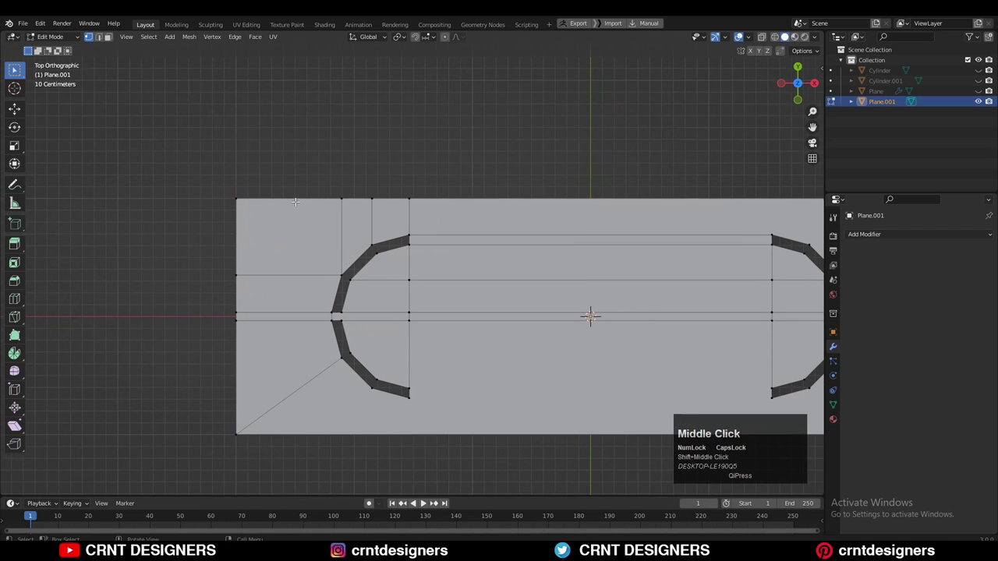
middle_click_drag(357, 322, 319, 292, "shift")
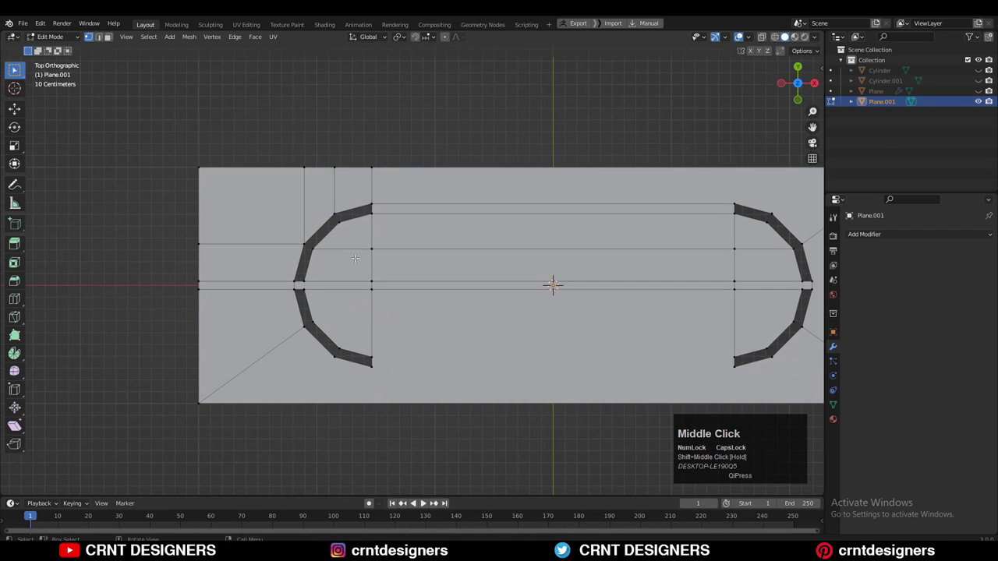
middle_click_drag(437, 267, 367, 224, "shift")
key("a")
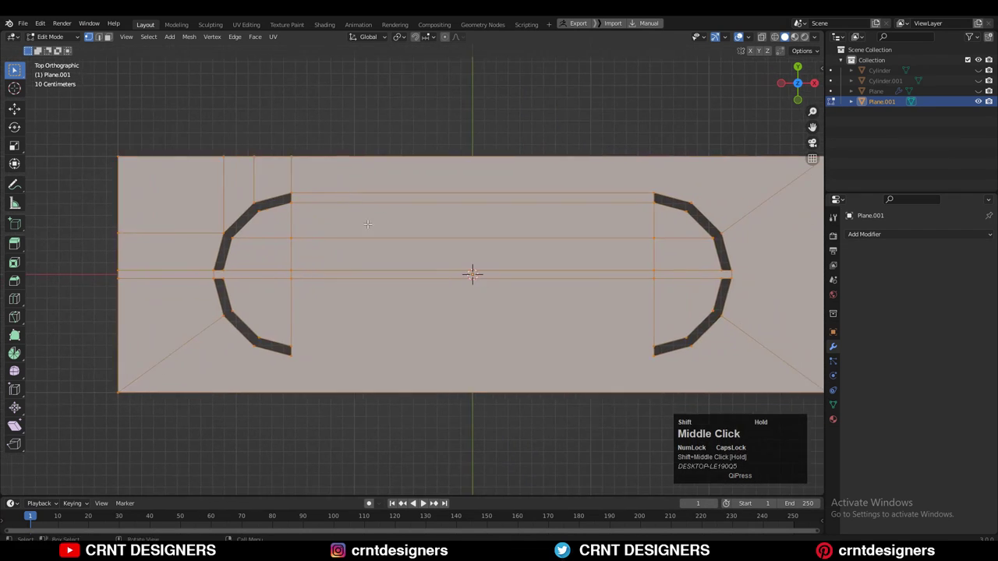
left_click(189, 38)
left_click(229, 185)
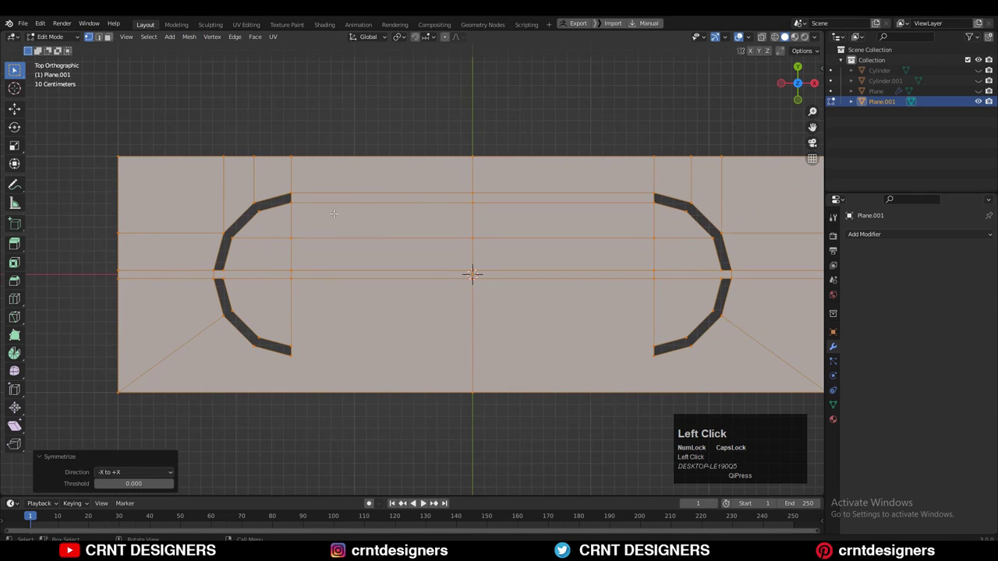
key("a")
left_click(189, 36)
left_click(226, 184)
left_click(128, 472)
left_click(127, 427)
left_click(272, 127)
Connect the inner slot corner vertices across the gap between upper and lower slots at both ends of the plate
scroll(234, 265, "up", 4)
middle_click_drag(234, 265, 357, 277, "shift")
left_click_drag(363, 272, 336, 324)
right_click(349, 282)
left_click(350, 280)
scroll(409, 272, "down", 3)
middle_click_drag(779, 285, 408, 262, "shift")
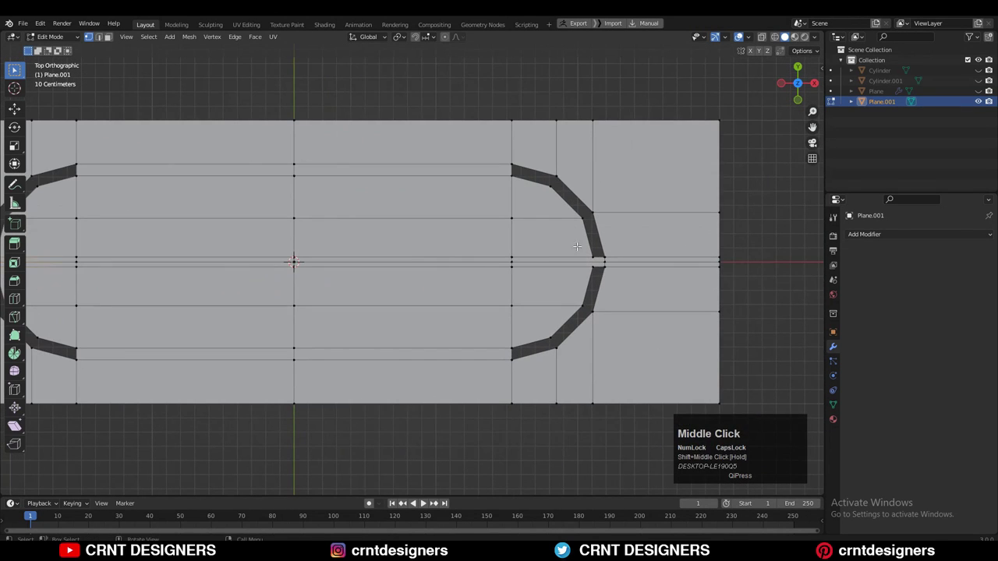
right_click(594, 261)
left_click(593, 258)
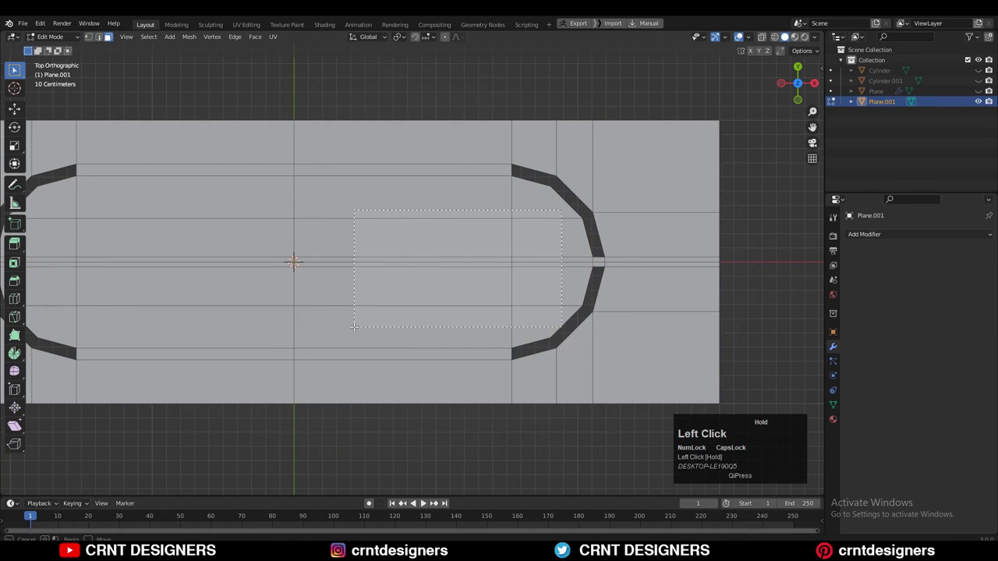
Select all faces enclosed by the four slots and inset them to form a narrow border
left_click_drag(354, 327, 354, 326)
middle_click_drag(270, 330, 484, 329, "shift")
left_click_drag(452, 316, 453, 315, "shift")
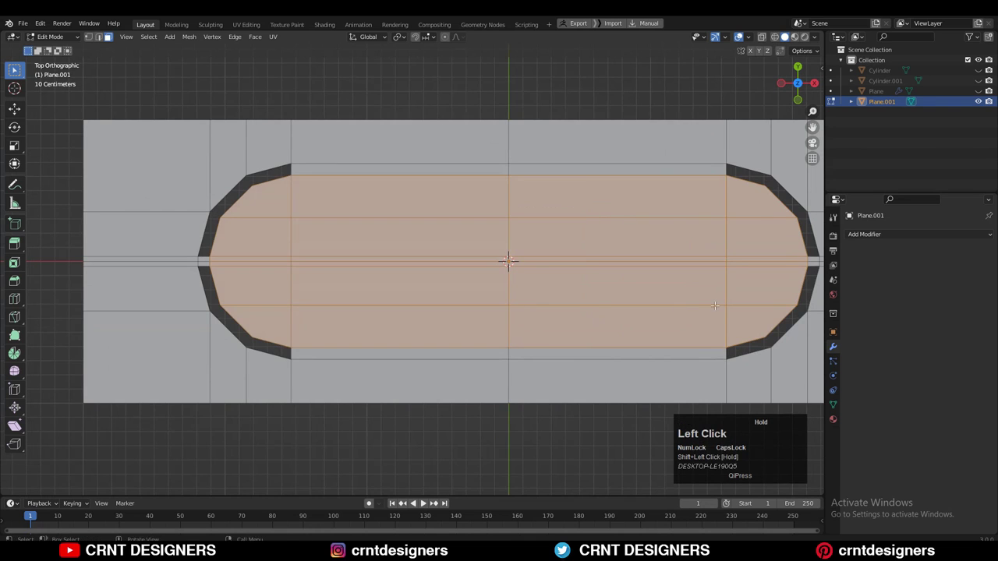
middle_click_drag(809, 288, 728, 303, "shift")
key("i")
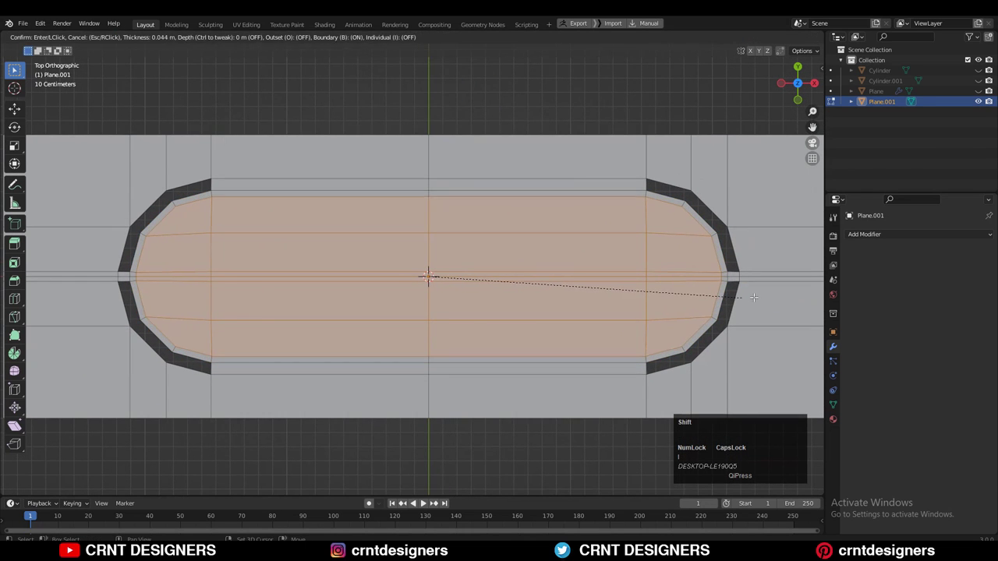
left_click(760, 298)
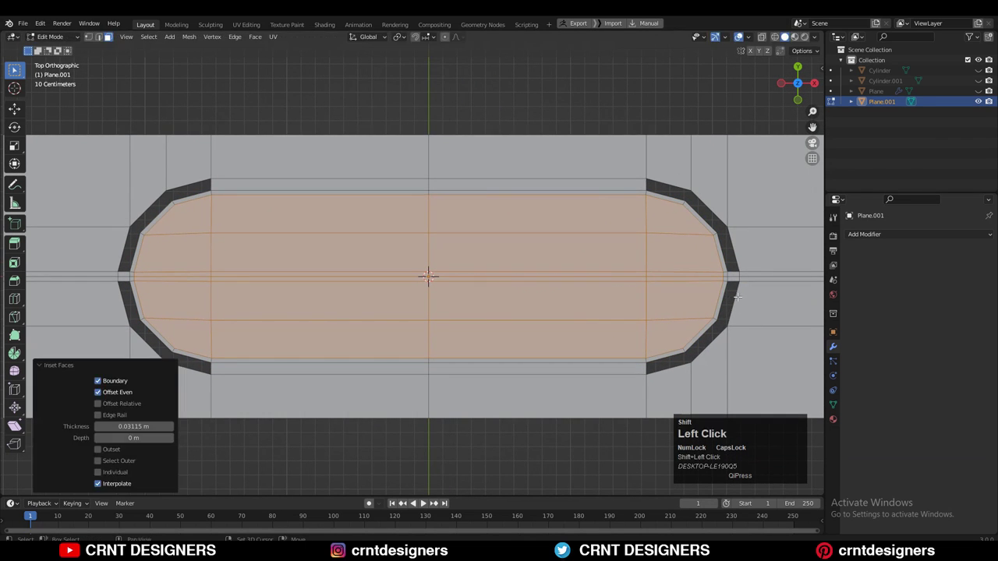
Knife a narrow border along the outer side and around the upper end of the -X, +Y slot to the inset edge
scroll(760, 299, "down", 2)
middle_click_drag(760, 298, 654, 289, "shift")
left_click(145, 231)
scroll(142, 234, "up", 6)
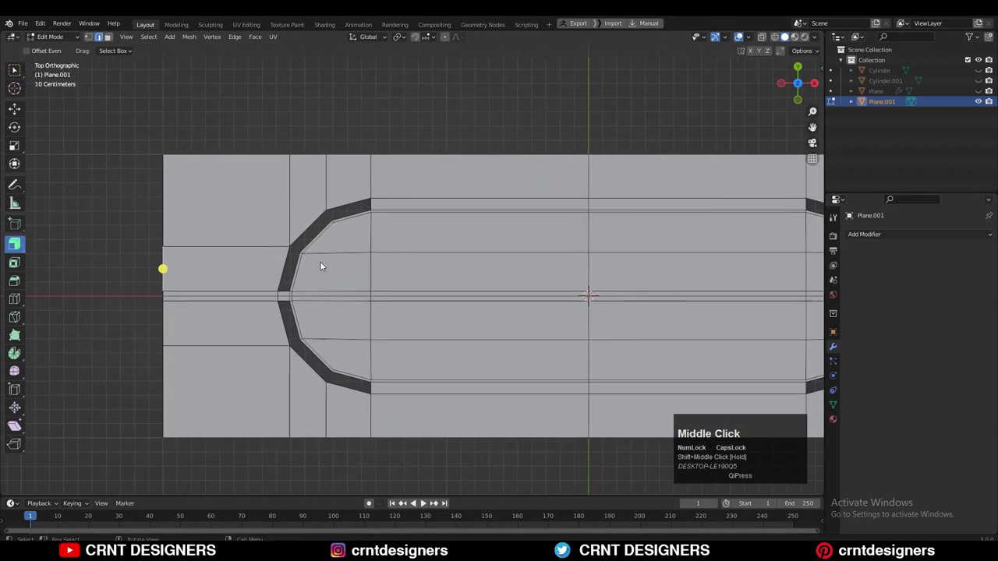
scroll(320, 261, "up", 6)
key("w")
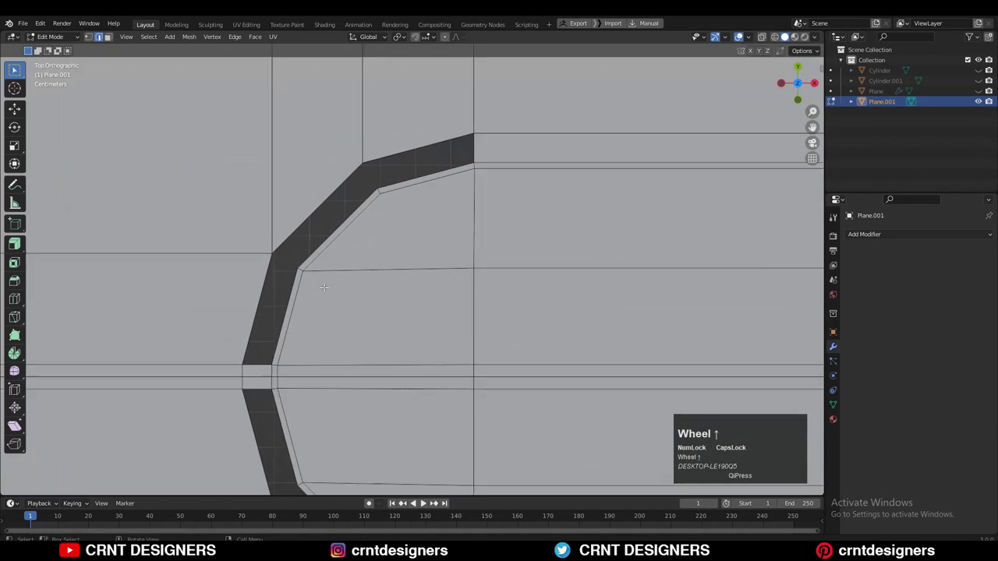
key("1")
left_click(15, 317)
middle_click_drag(221, 343, 265, 359, "shift")
left_click(266, 403)
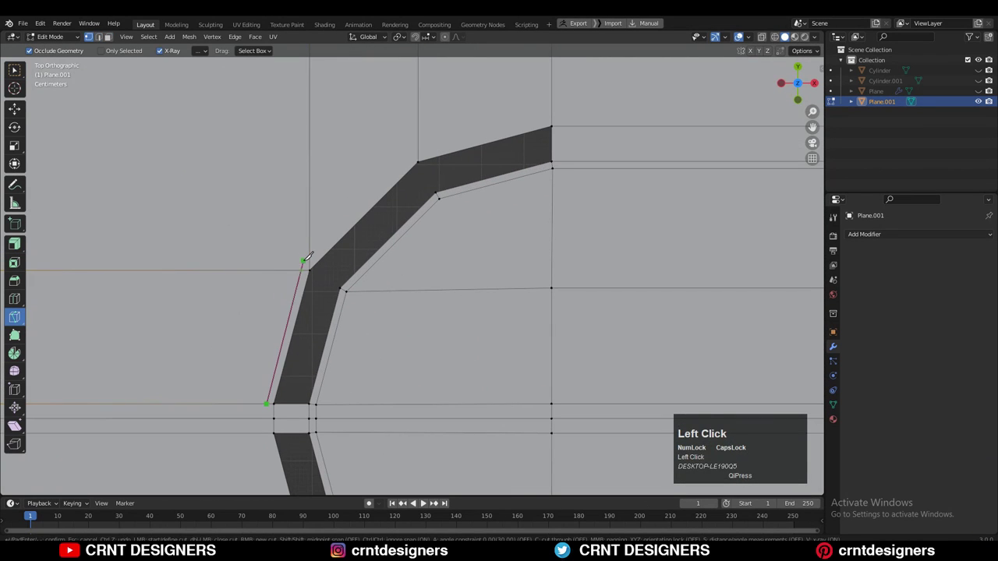
left_click(305, 261)
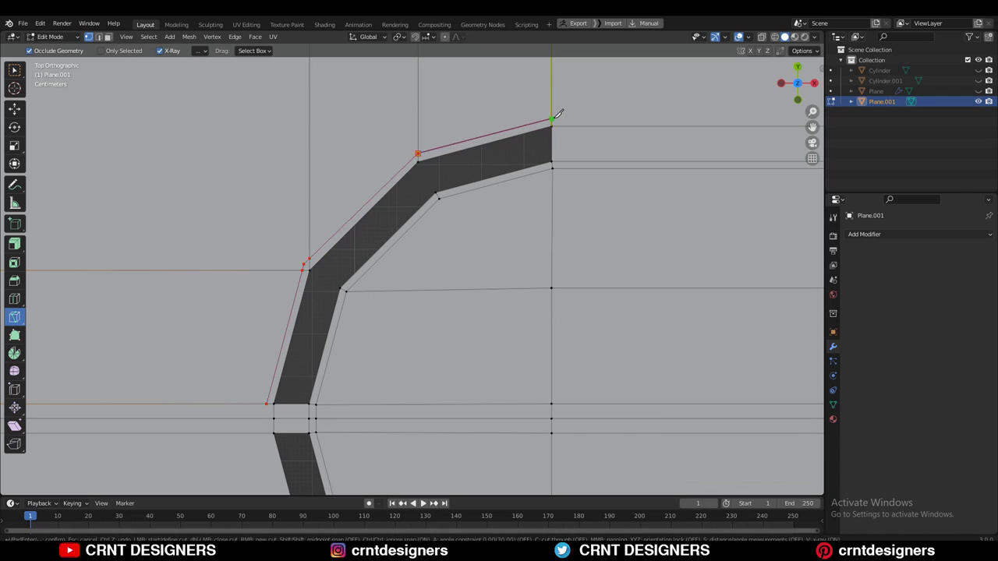
left_click(553, 117)
left_click(560, 167)
key("space")
Knife a horizontal border line just below the slot's lower end, from the outer cut to the inset edge
scroll(474, 272, "up", 2)
middle_click_drag(346, 350, 370, 406, "shift")
left_click(360, 350)
left_click(433, 357)
key("space")
Cut diagonal edges from the two corners of the slot's upper end to the corners of its border
scroll(468, 304, "down", 3)
scroll(370, 406, "up", 3)
left_click(544, 234)
left_click(554, 221)
key("space")
left_click(544, 285)
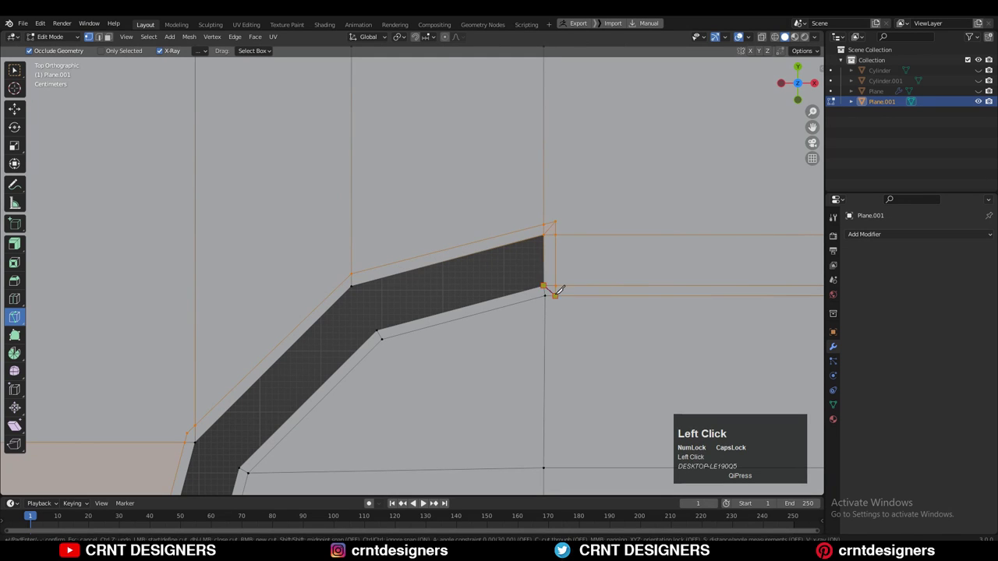
left_click(555, 296)
key("space")
Cut diagonal edges from the two corners of the slot's lower end to the corners of its border
middle_click_drag(270, 403, 455, 241, "shift")
scroll(454, 242, "up", 1)
scroll(454, 242, "up", 3)
middle_click_drag(312, 380, 466, 96, "shift")
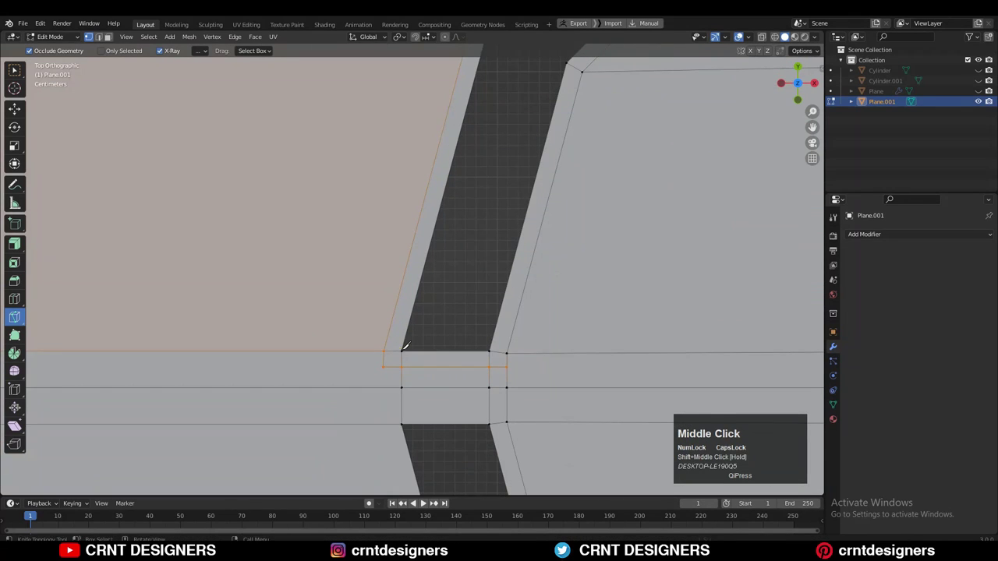
left_click(403, 351)
left_click(383, 367)
key("space")
left_click(506, 362)
key("space")
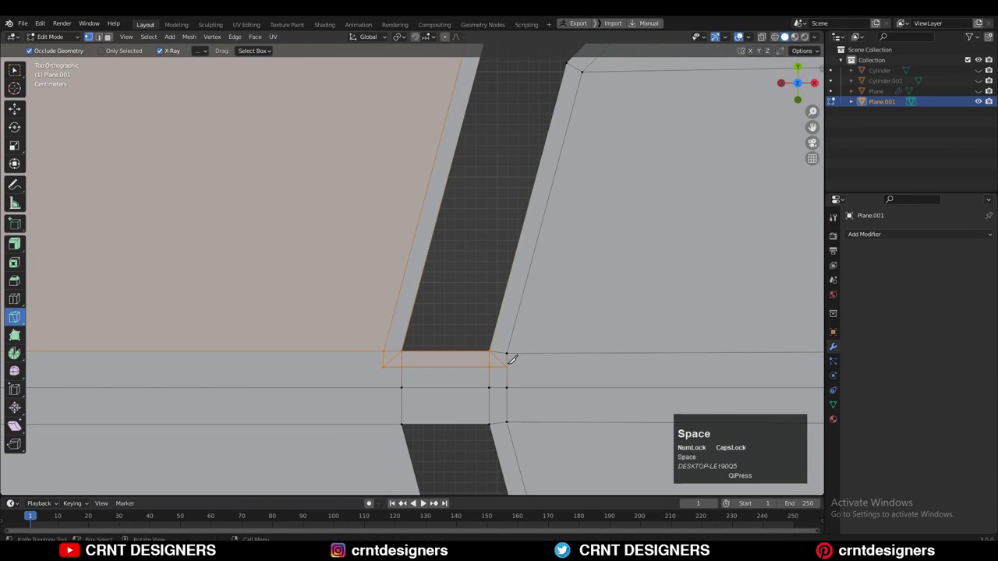
Dissolve the leftover edge segments between the slot's lower end corners and its border
key("c")
key("2")
left_click(490, 361)
left_click(498, 353, "shift")
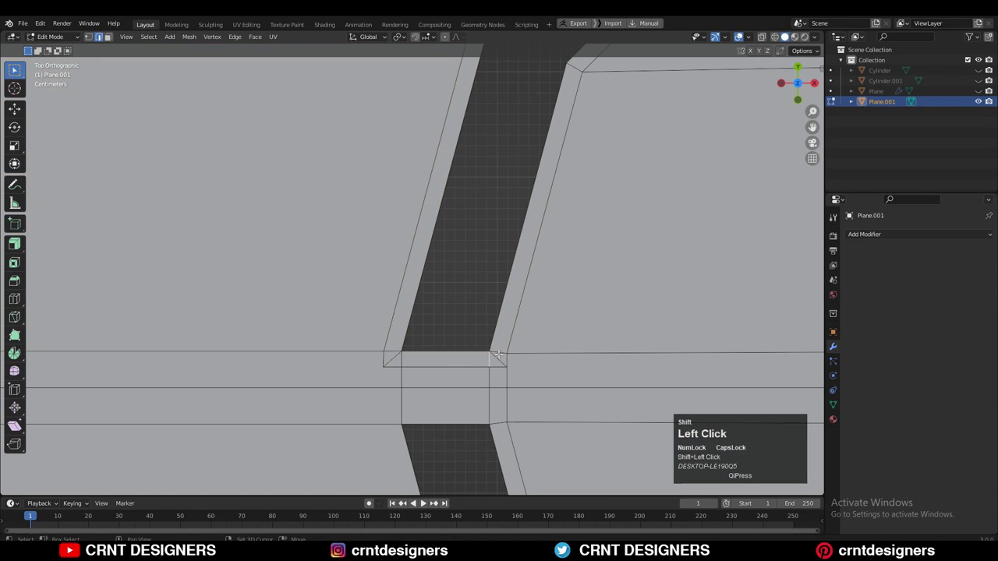
key("ctrl+x")
left_click(401, 360)
key("ctrl+x")
Dissolve the leftover edge segments between the two corners of the slot's upper end and its border
scroll(402, 352, "down", 3)
middle_click_drag(620, 171, 422, 491, "shift")
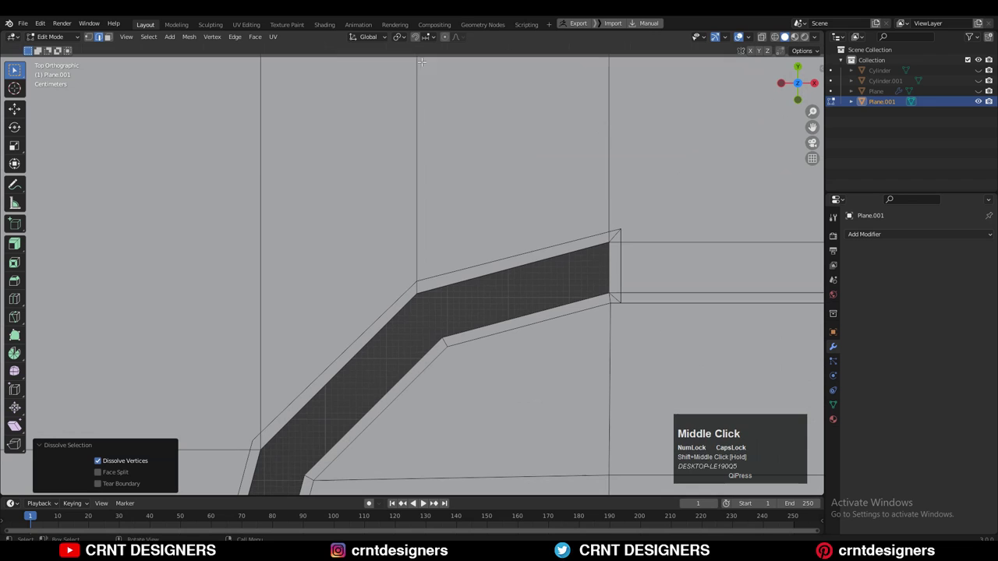
left_click(608, 236)
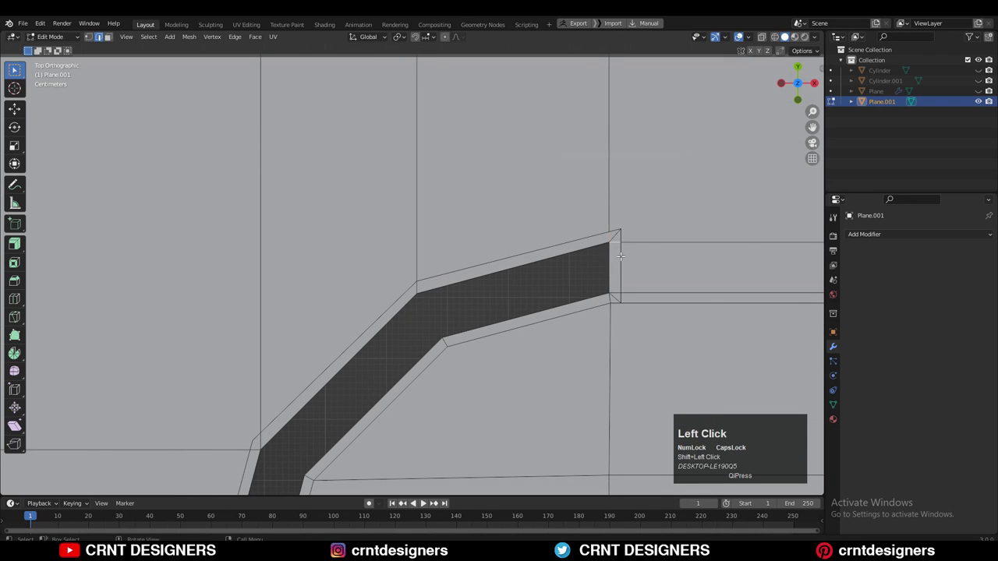
key("ctrl+x")
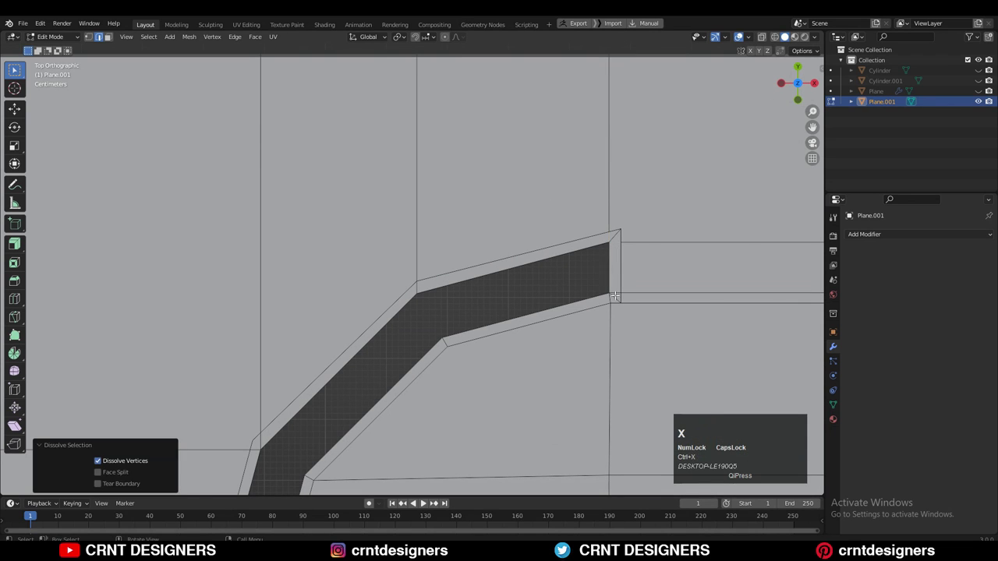
left_click(615, 294)
left_click(610, 299, "shift")
key("ctrl+x")
Merge the stray border vertices at the slot's upper end into the two border corners, using At Last
key("1")
left_click(610, 306)
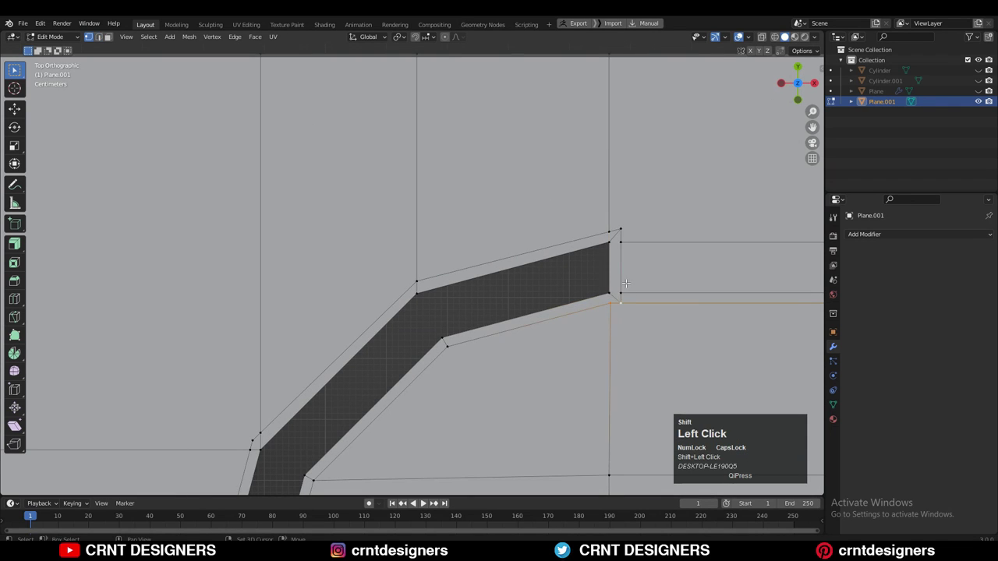
key("m")
left_click(630, 307)
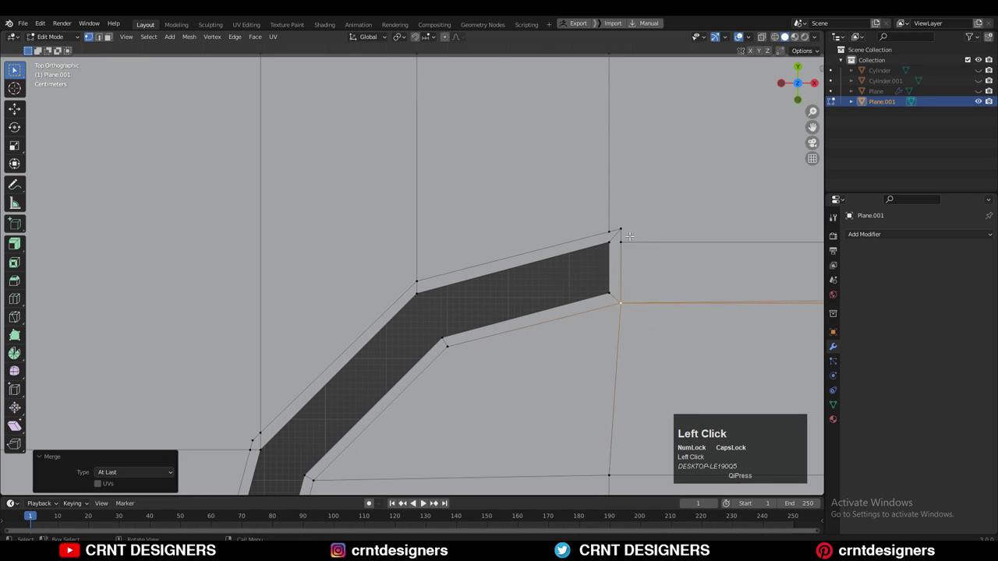
left_click(620, 242)
key("m")
left_click(625, 223)
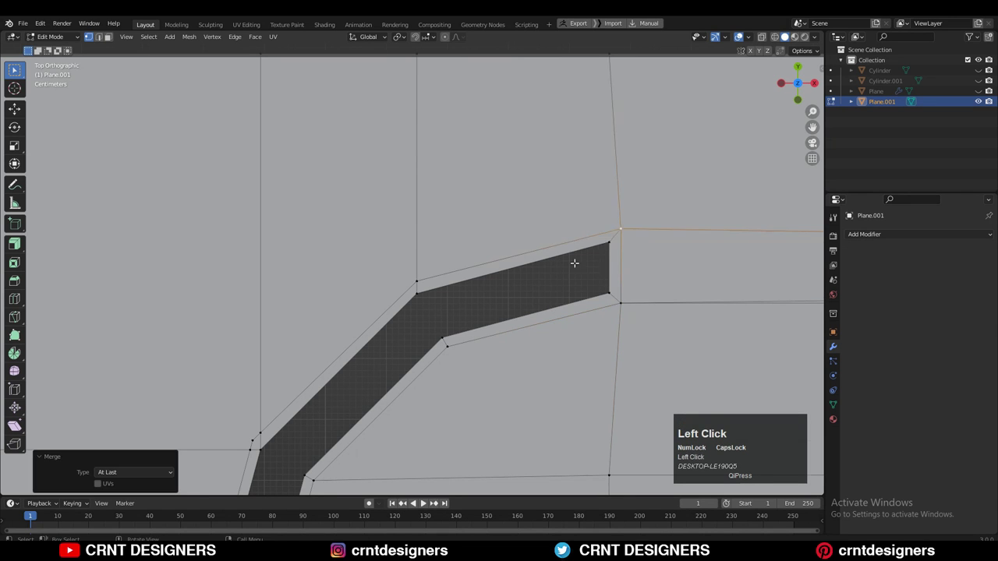
Merge the stray vertices at the slot's lower outer bend into the border corner, using At Last
scroll(545, 285, "down", 3)
middle_click_drag(392, 408, 581, 109, "shift")
scroll(603, 190, "up", 3)
left_click(565, 125, "shift")
key("m")
left_click(566, 129)
Merge the stray border vertices at the slot's lower end into its two border corners, using At Last
scroll(588, 152, "down", 2)
scroll(550, 180, "up", 3)
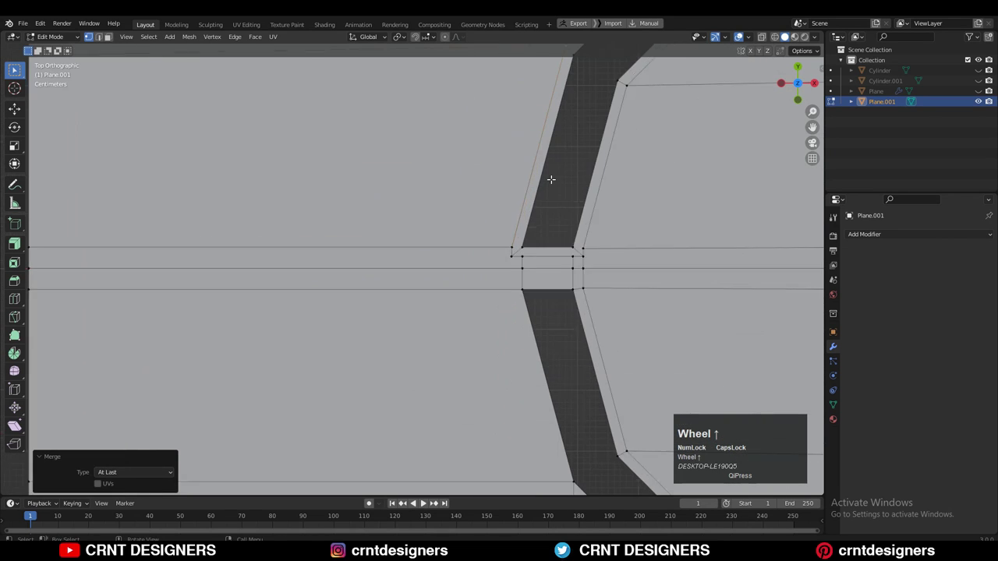
left_click(543, 253)
left_click(531, 244, "shift")
left_click(531, 252, "shift")
key("m")
left_click(533, 255)
left_click(605, 253)
key("m")
left_click(616, 252)
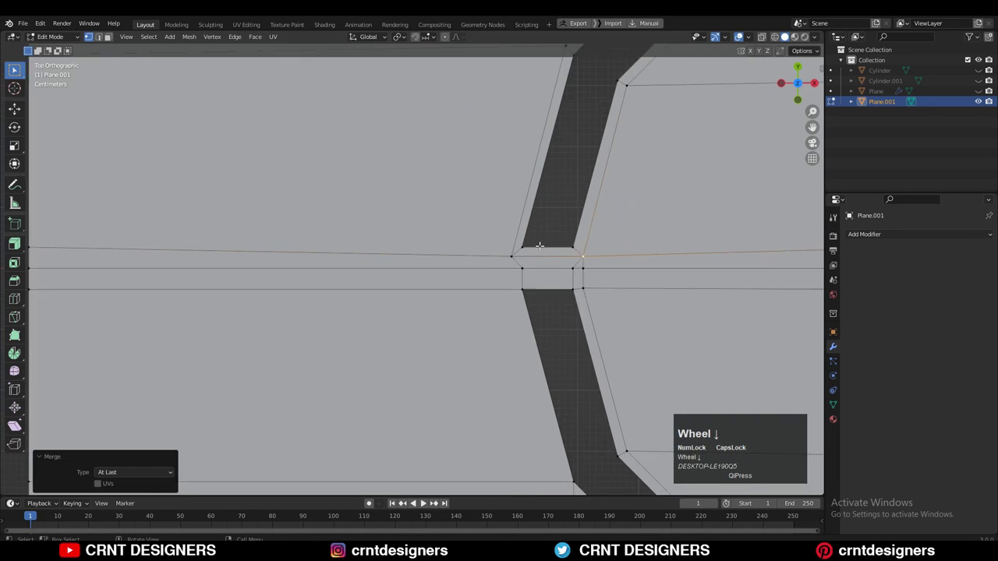
Vertex-slide the two border corner vertices at the slot's lower end along their edges
middle_click_drag(538, 245, 515, 329, "shift")
left_click(488, 338)
key("g")
key("g")
left_click(484, 338)
left_click(565, 339)
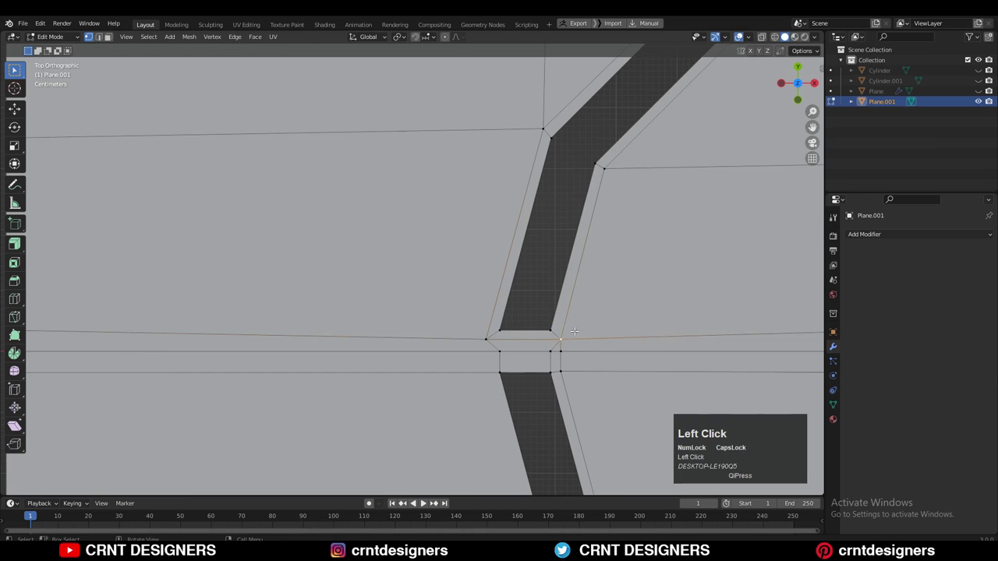
key("g")
key("g")
left_click(573, 331)
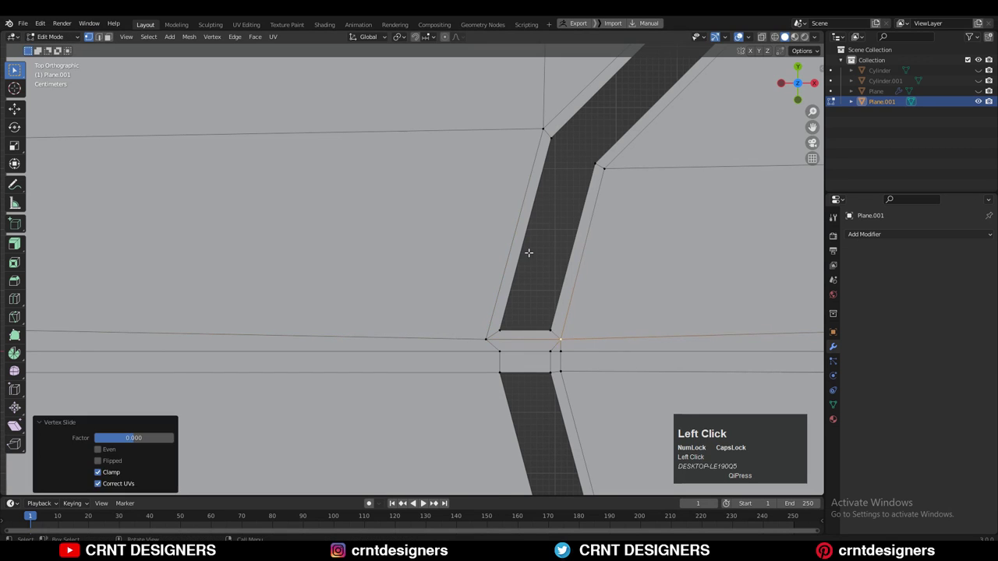
Reposition the border vertices at the slot's two outer bends to even out the border width
middle_click_drag(538, 124, 485, 342, "shift")
left_click(488, 343)
key("g")
left_click(489, 345)
left_click(655, 184)
key("g")
middle_click_drag(657, 181, 455, 279, "shift")
Slide the outer border corner vertex at the slot's upper end slightly away from the slot
left_click(604, 217, "shift")
left_click(659, 221)
key("g")
key("g")
left_click(662, 215)
Vertex-slide the inner border corner vertex at the slot's upper end slightly along its edge
key("2")
left_click(681, 297)
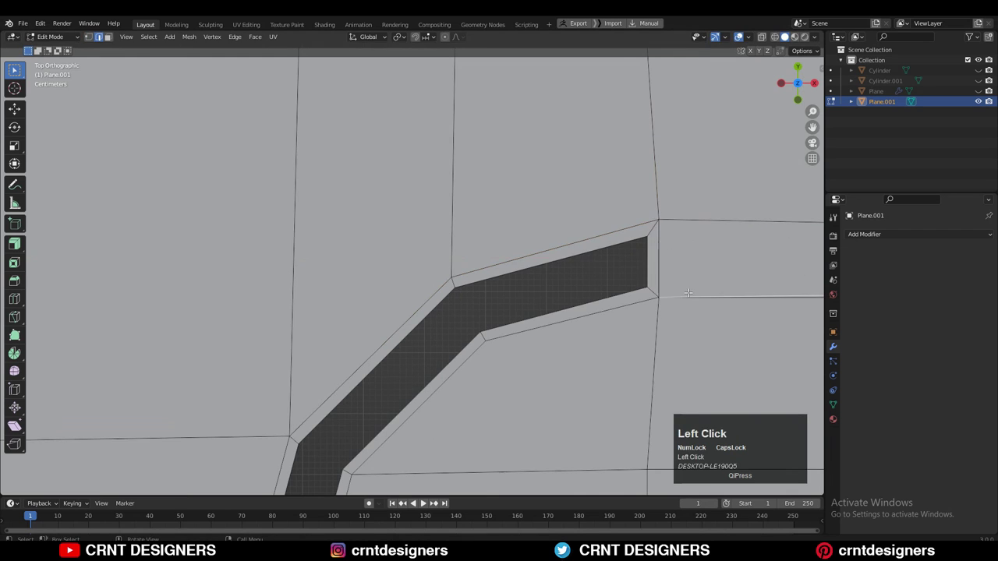
key("ctrl+z")
scroll(536, 214, "up", 2)
left_click(583, 255)
key("g")
key("g")
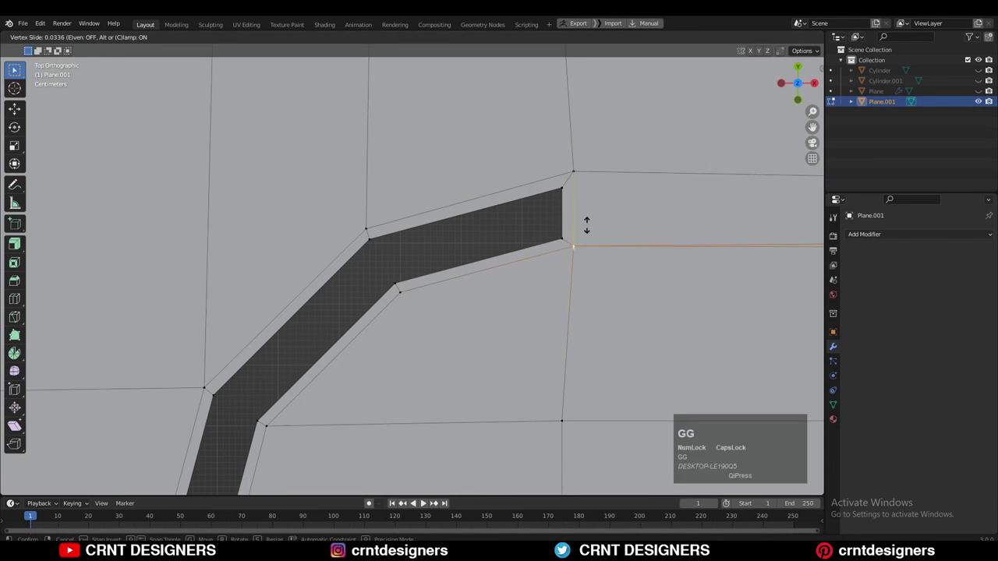
left_click(586, 223)
Symmetrize the whole mesh with the direction +Y to -Y
scroll(575, 224, "down", 4)
key("a")
scroll(575, 224, "down", 3)
middle_click_drag(575, 224, 442, 182, "shift")
left_click(188, 39)
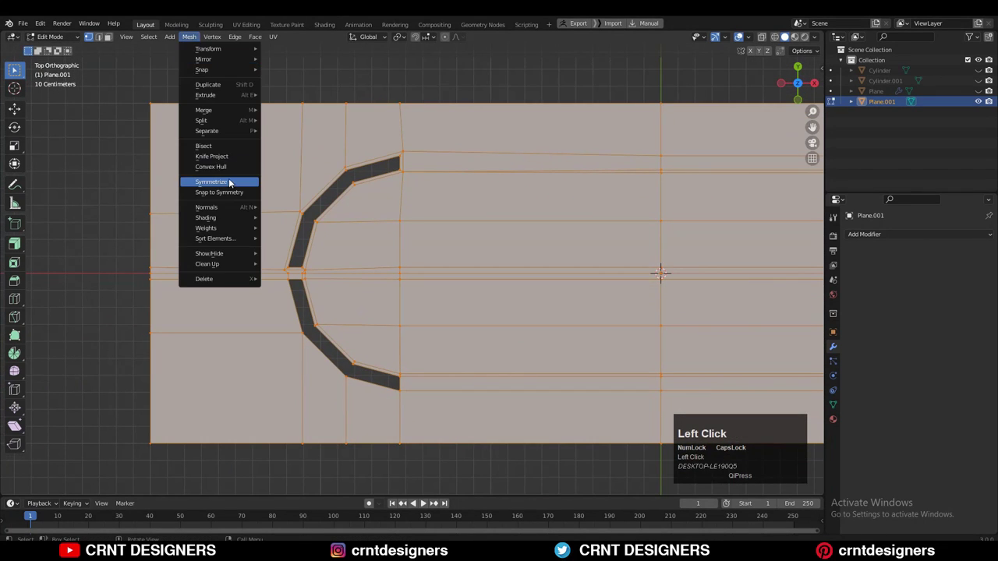
left_click(229, 183)
middle_click_drag(409, 227, 465, 246, "shift")
scroll(436, 255, "up", 3)
scroll(338, 284, "up", 3)
middle_click_drag(339, 283, 365, 267, "shift")
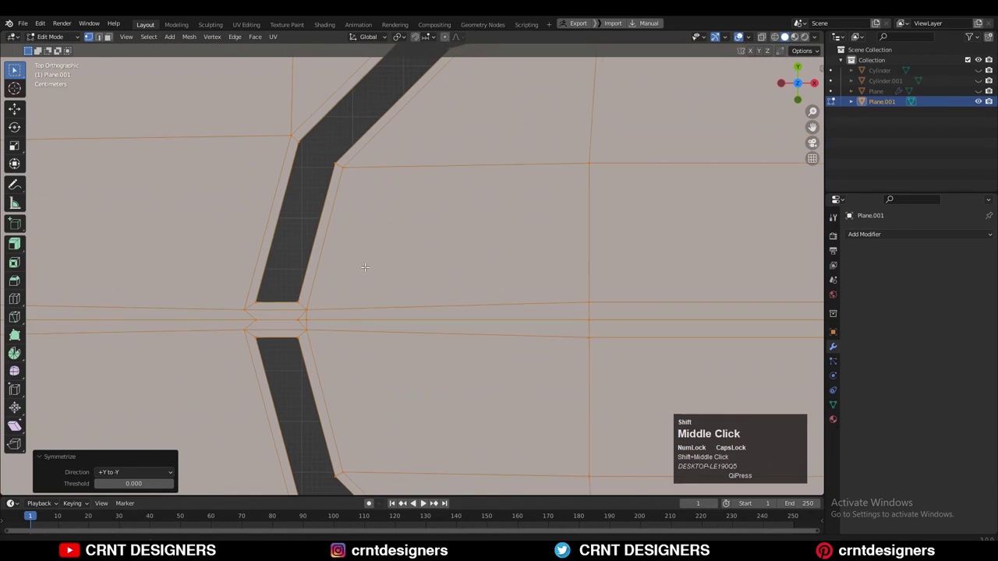
Symmetrize the whole mesh again with the direction -X to +X
scroll(432, 261, "down", 4)
left_click(197, 38)
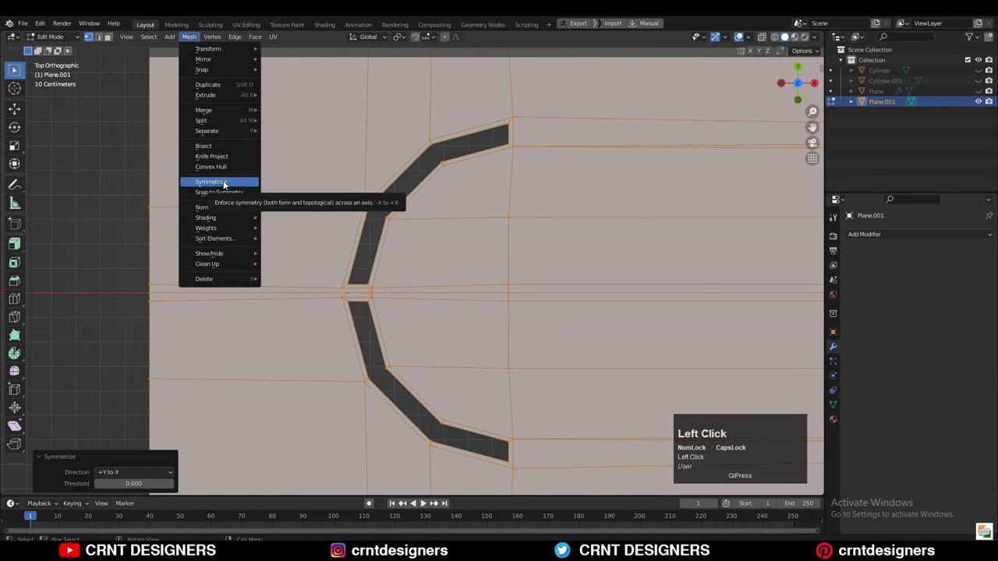
left_click(133, 472)
left_click(134, 460)
scroll(337, 285, "up", 2)
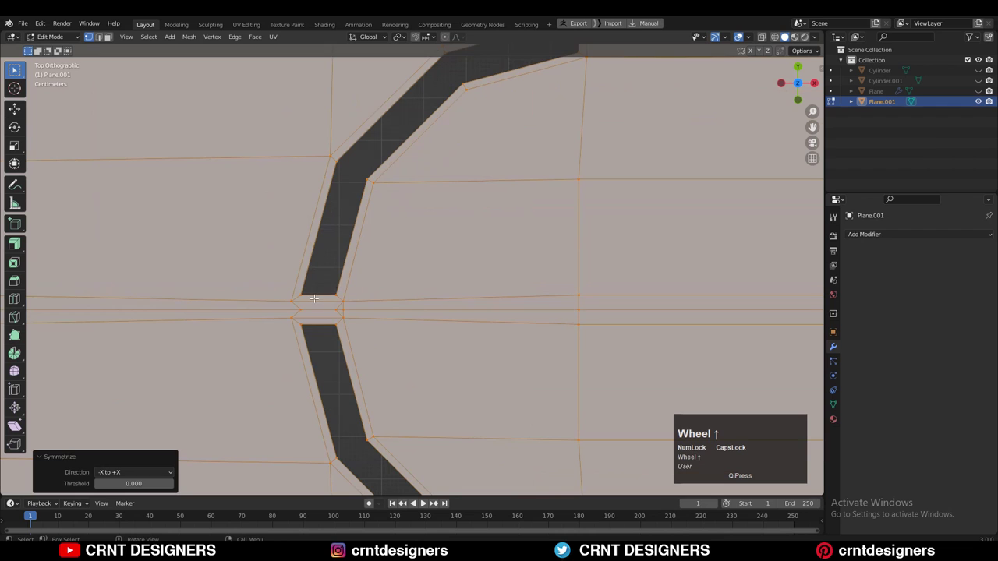
Dissolve the notched edges on the inner side of the strip between the two left slots
key("2")
scroll(307, 287, "up", 2)
left_click(296, 247)
middle_click_drag(300, 325, 348, 296, "shift")
scroll(349, 297, "up", 1)
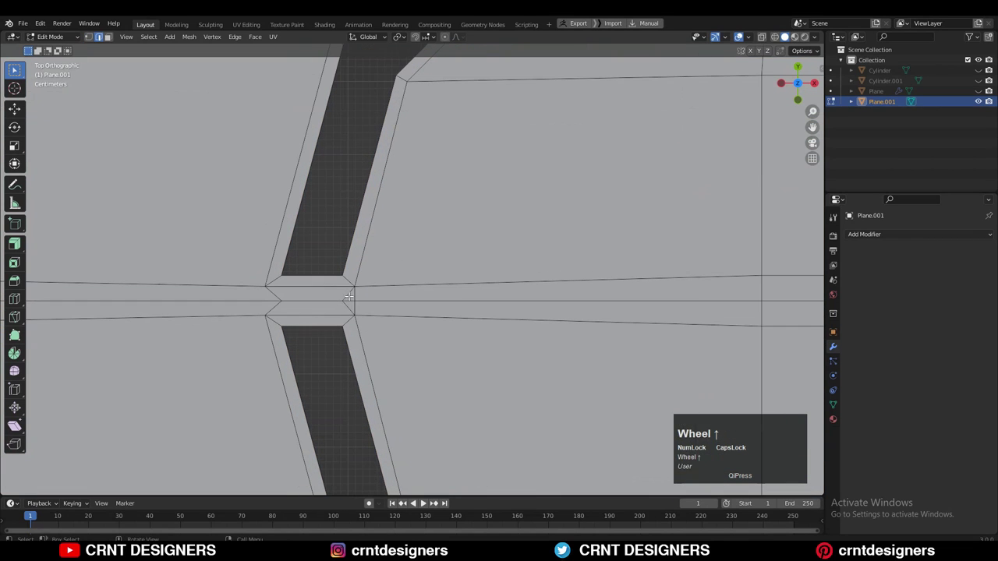
key("ctrl+x")
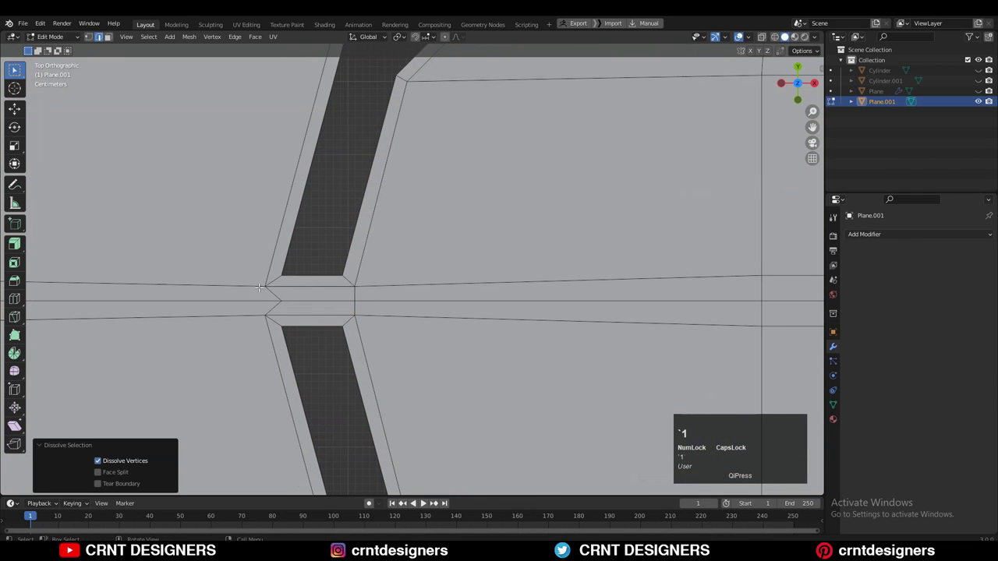
Connect the two outer border vertices between the left slots with a straight edge and dissolve the notched edges there
key("grave")
key("1")
key("1")
left_click(262, 289)
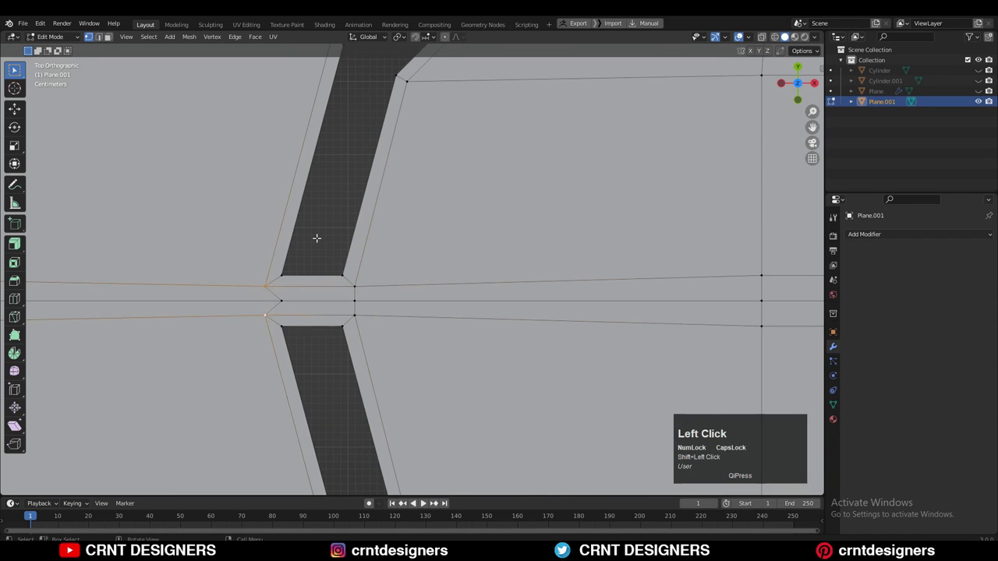
right_click(313, 298)
left_click(311, 331)
key("2")
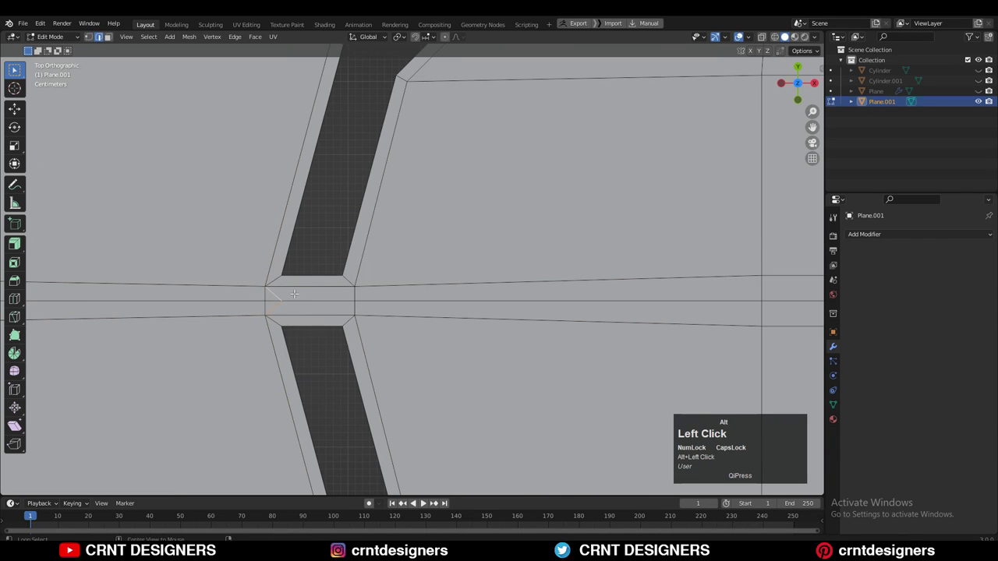
key("ctrl+x")
Dissolve the redundant near-parallel edge running across the plate from the inner corner of the upper slot end
scroll(350, 316, "down", 5)
middle_click_drag(507, 179, 476, 293, "shift")
scroll(538, 257, "up", 2)
left_click(643, 244, "alt")
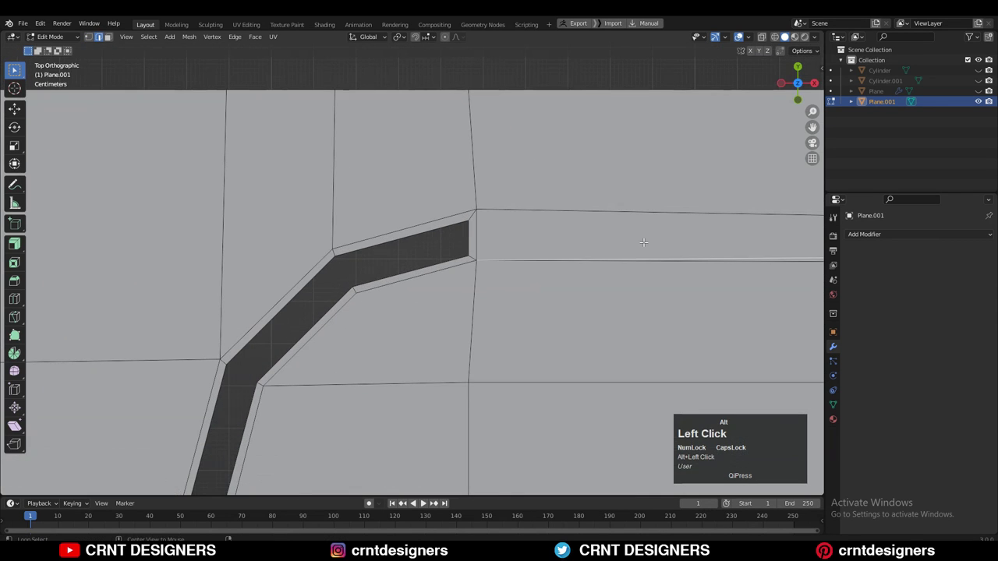
key("ctrl+x")
Slide the uppermost inner vertex on the centre line upward to straighten the edge between the upper slot ends
scroll(643, 242, "down", 5)
middle_click_drag(643, 243, 540, 275, "shift")
key("1")
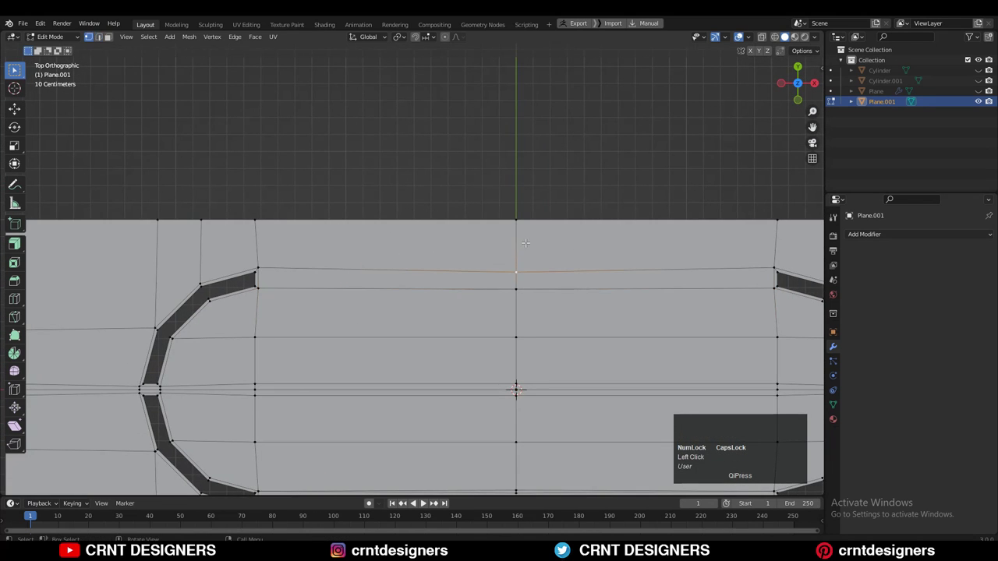
key("g")
key("g")
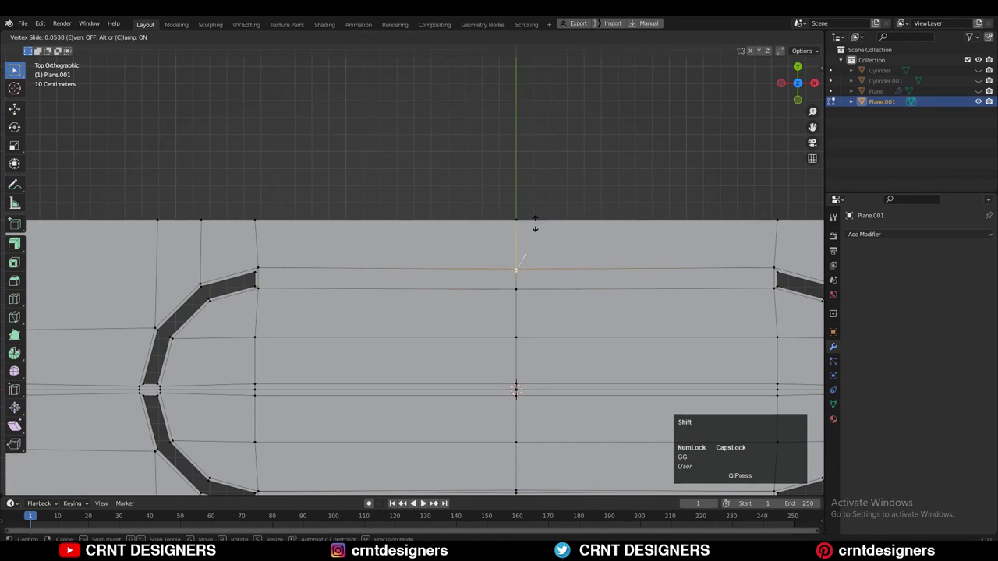
left_click(534, 223)
Slide the two centre-line vertices near the lower slot ends to straighten their horizontal edges
middle_click_drag(530, 452, 697, 346, "shift")
left_click(615, 301)
key("g")
key("g")
left_click(619, 303)
left_click(619, 273)
key("g")
key("g")
left_click(619, 273)
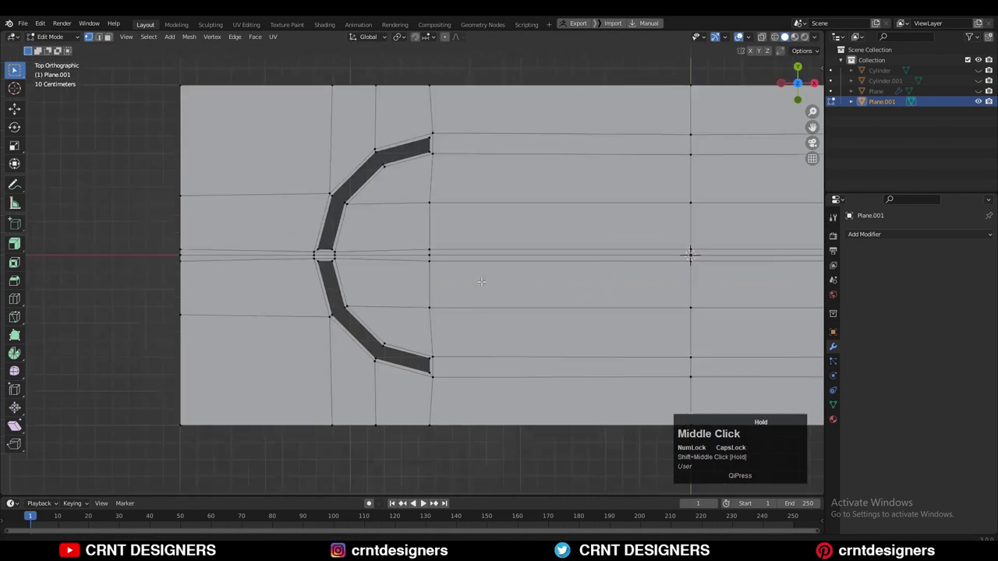
key("2")
scroll(294, 216, "up", 3)
key("ctrl+r")
left_click(367, 176)
key("ctrl+z")
Flatten the vertical edge line through the left slots' inner ends by scaling X to 0, and shift it slightly toward the plate centre
scroll(368, 281, "down", 4)
left_click(370, 195, "alt")
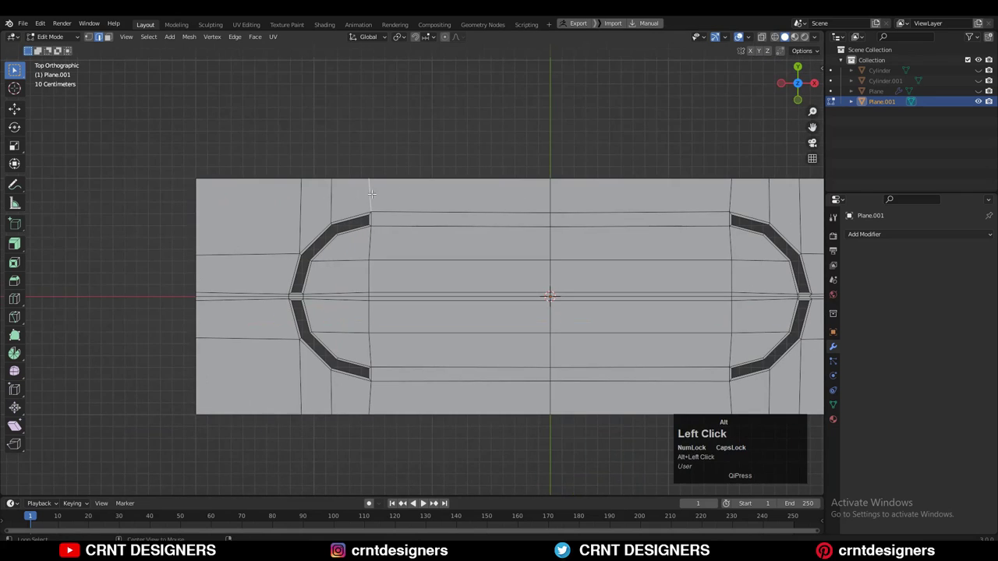
left_click(368, 269, "alt+shift")
left_click(369, 398, "alt+shift")
scroll(405, 272, "up", 3)
left_click(342, 449, "shift")
key("s")
key("x")
key("0")
key("Return")
left_click(15, 109)
left_click_drag(380, 315, 384, 318, "shift")
scroll(366, 234, "down", 1)
Flatten the selected border vertices near the upper left slot end by scaling them to 0 along Y
key("1")
left_click(351, 187)
key("s")
key("y")
key("0")
key("Return")
scroll(499, 195, "up", 1)
key("ctrl+r")
key("Escape")
Bevel the plate's vertical centre edge loop with a width of 1.33 m
key("2")
left_click(576, 167, "alt")
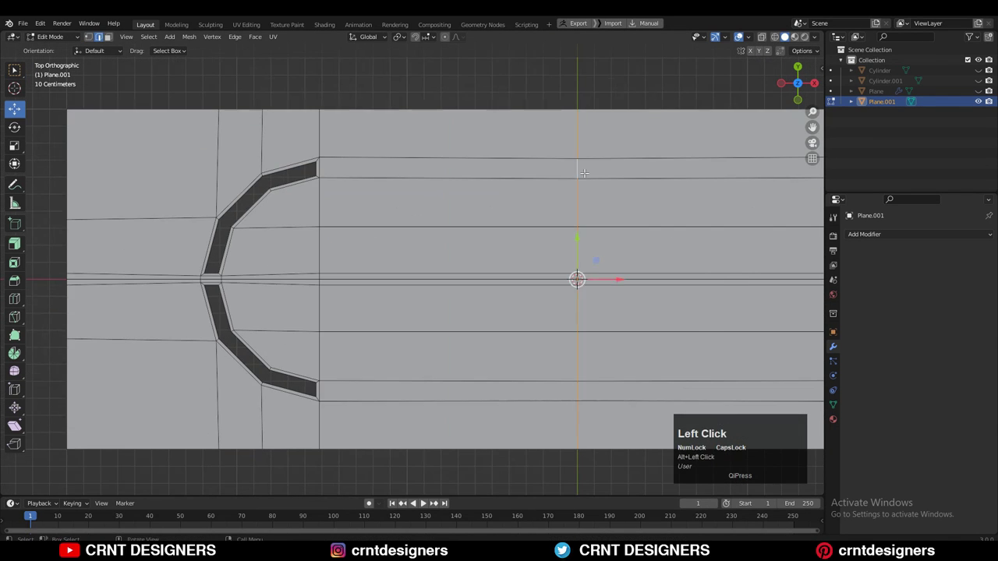
scroll(578, 187, "down", 3)
middle_click_drag(578, 203, 536, 193, "shift")
key("ctrl+b")
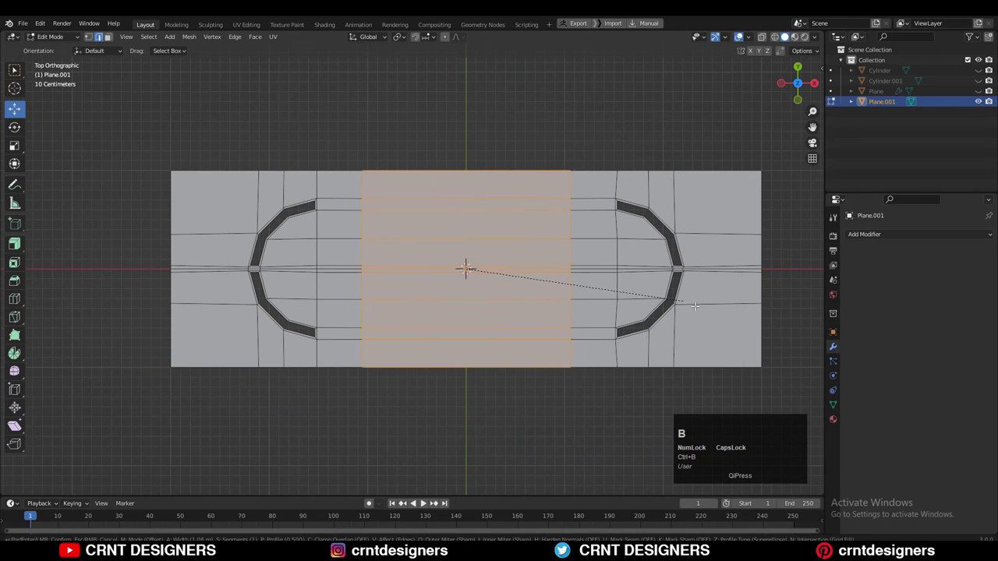
left_click(649, 289)
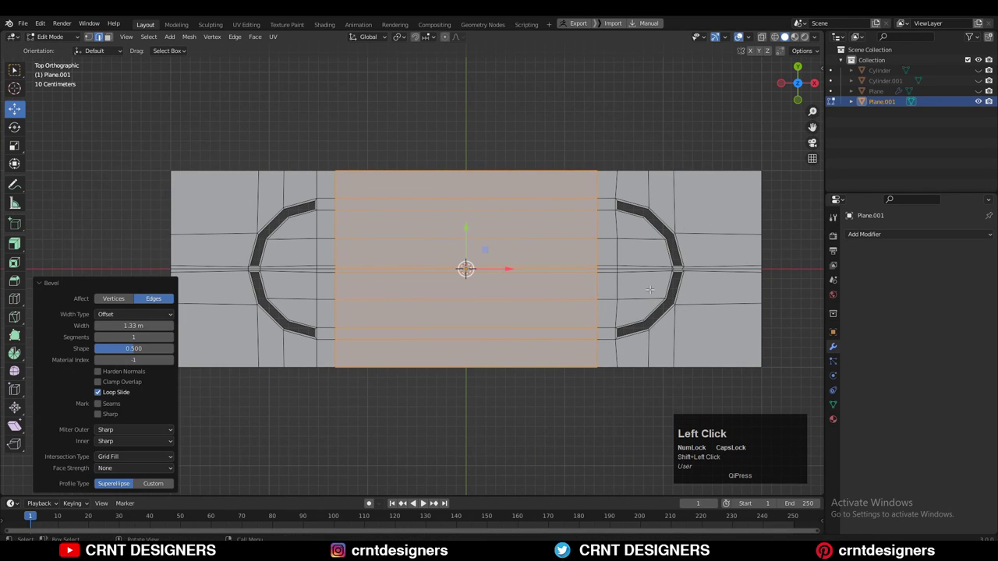
Set the centre bevel's segments to 10
left_click(172, 336)
left_click(172, 337)
left_click(171, 336)
left_click(172, 337)
left_click(171, 337)
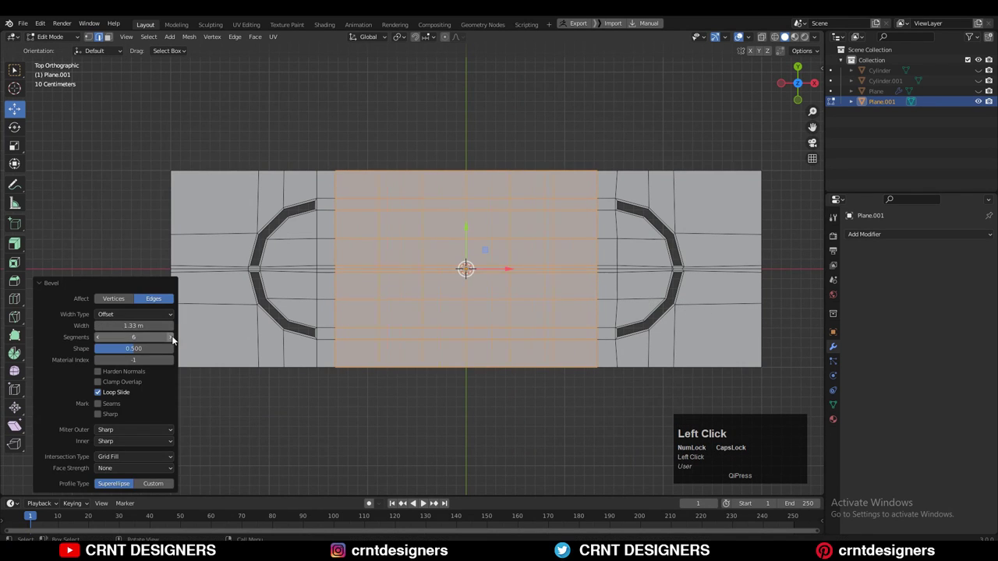
left_click(171, 337)
left_click(172, 337)
scroll(474, 211, "up", 1)
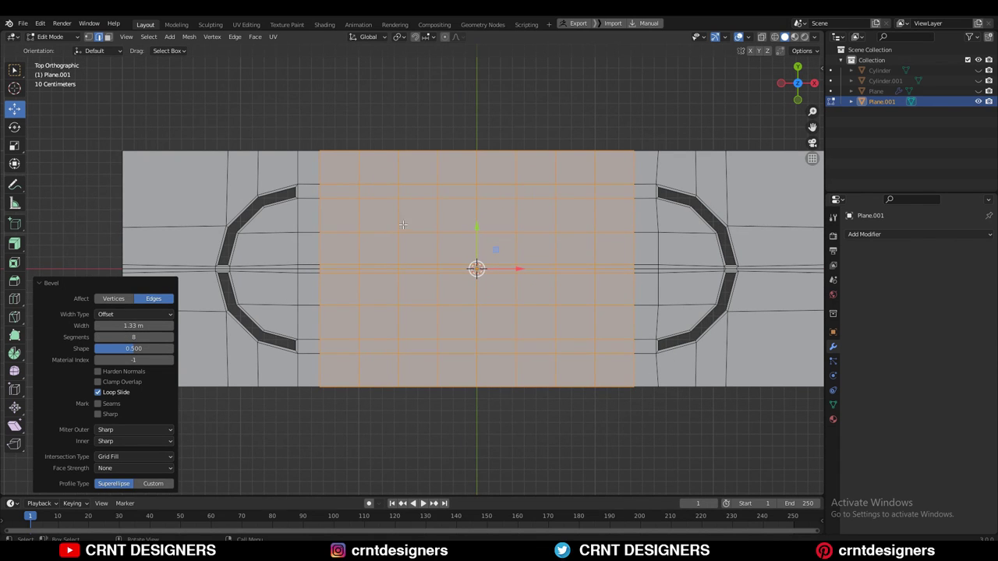
left_click(171, 337)
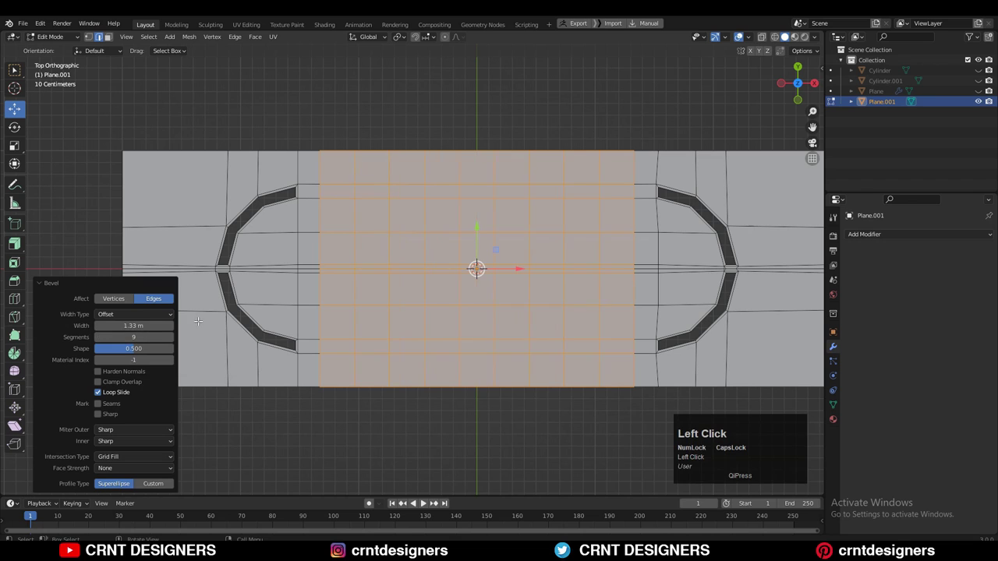
left_click(171, 337)
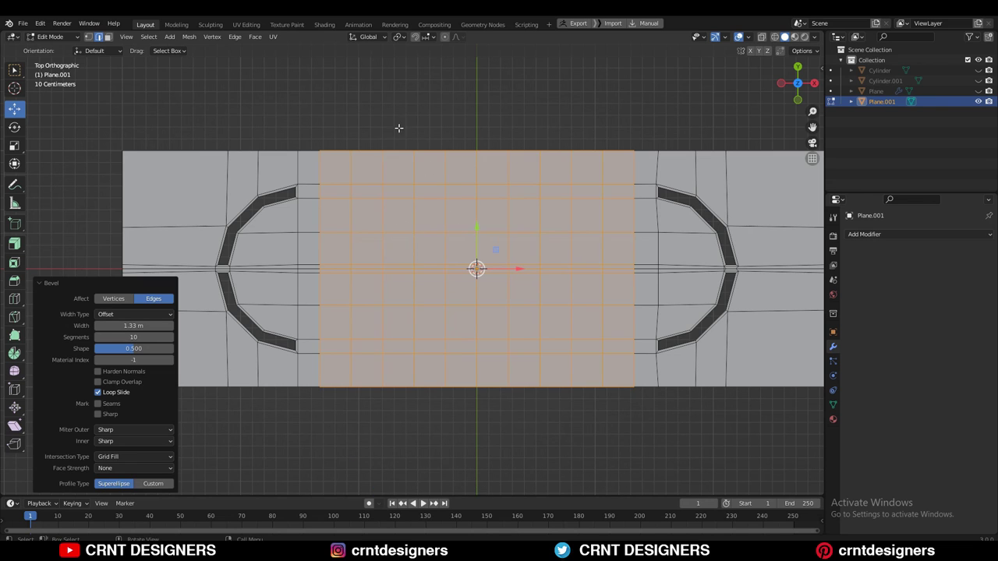
Inset six alternating 2×2 face blocks of the centre grid, three above and three below the plate's horizontal centre line
left_click(422, 92)
key("3")
left_click_drag(337, 216, 366, 246)
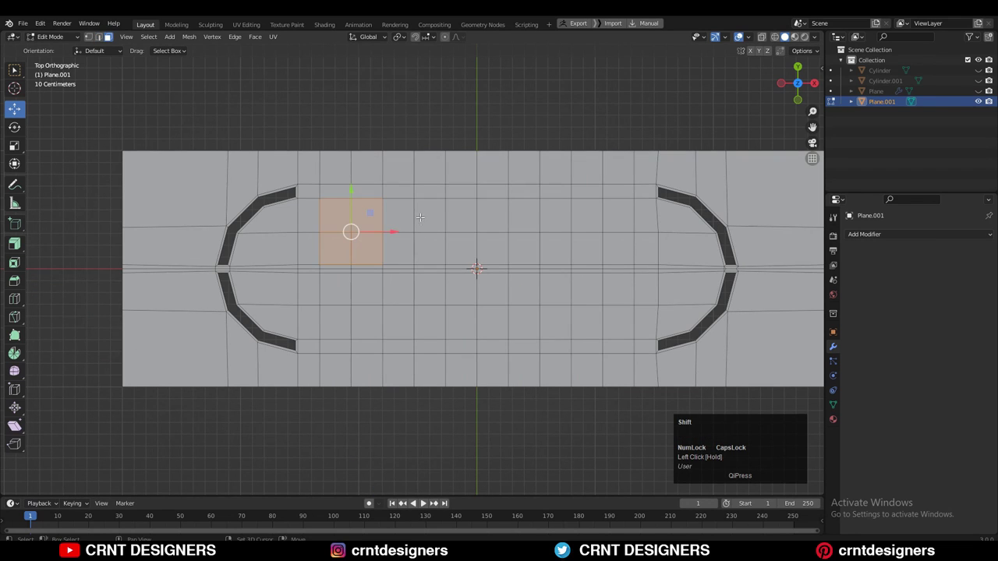
left_click_drag(460, 218, 492, 249, "shift")
left_click_drag(556, 211, 618, 248, "shift")
key("ctrl+z")
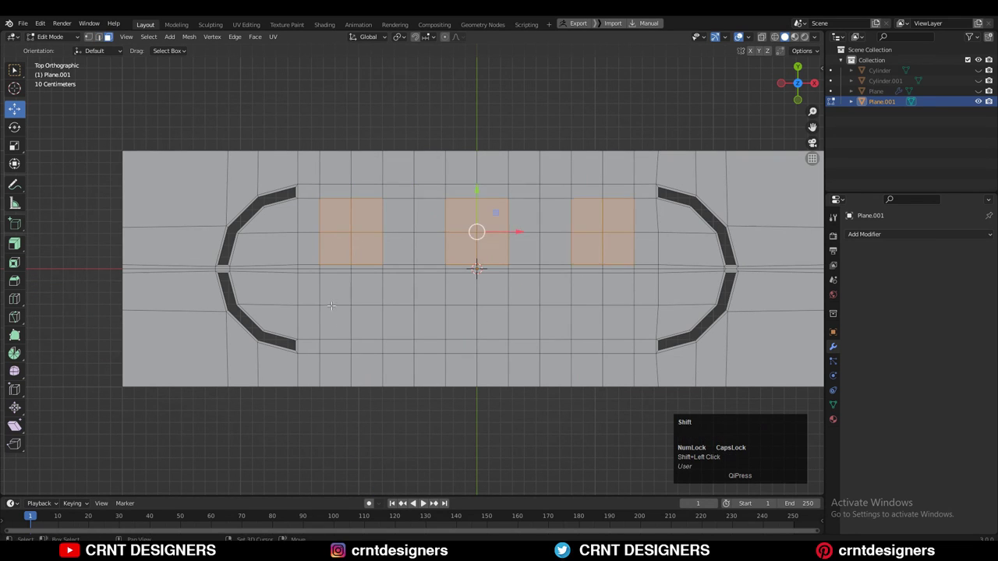
left_click_drag(332, 300, 365, 321, "shift")
left_click_drag(463, 298, 494, 321, "shift")
left_click_drag(590, 293, 620, 321, "shift")
middle_click_drag(769, 219, 676, 240, "shift")
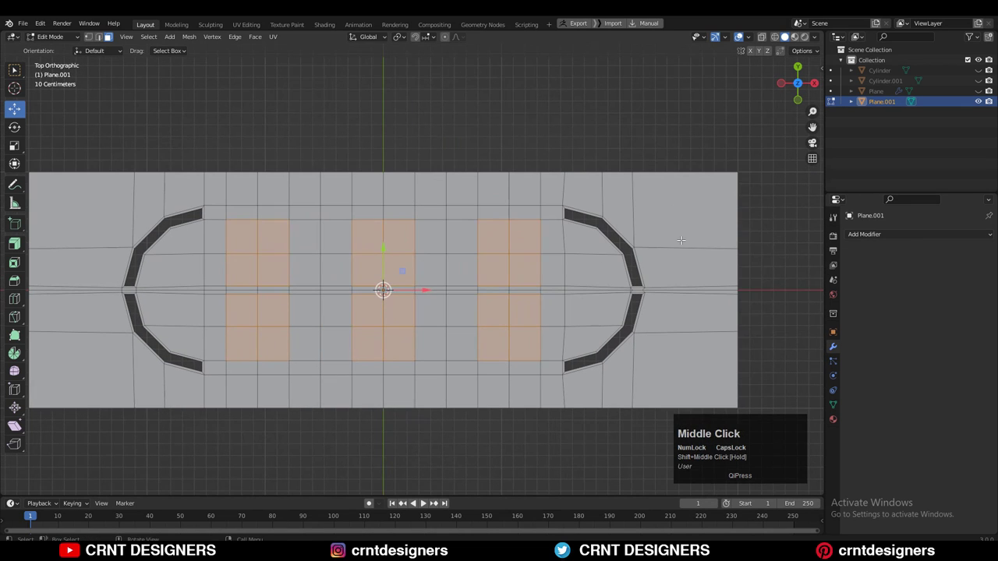
key("i")
left_click(657, 239, "shift")
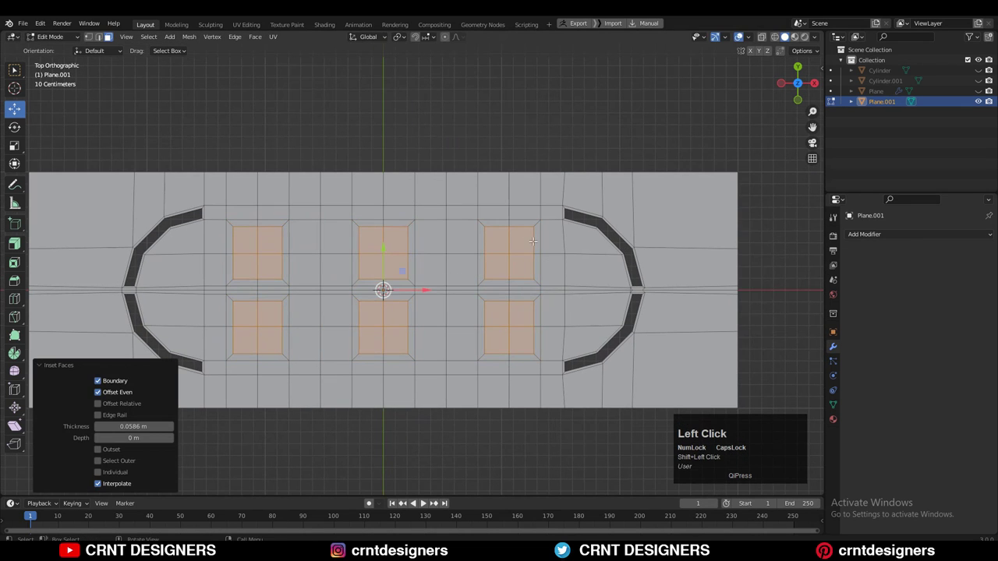
Set the inset thickness of the six alternating face blocks to 0.07 m
middle_click_drag(468, 238, 486, 223, "shift")
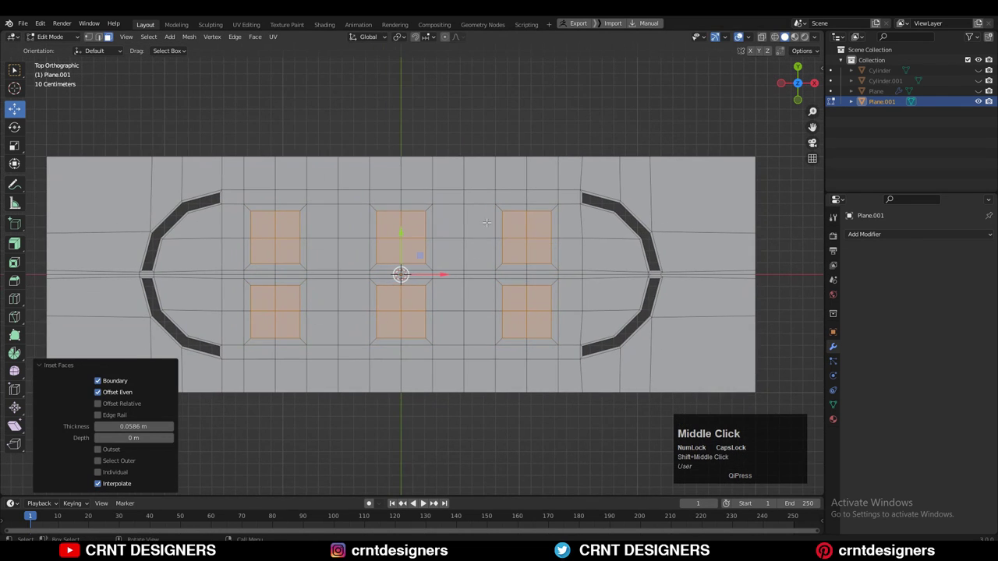
left_click(144, 424)
left_click_drag(144, 424, 114, 420)
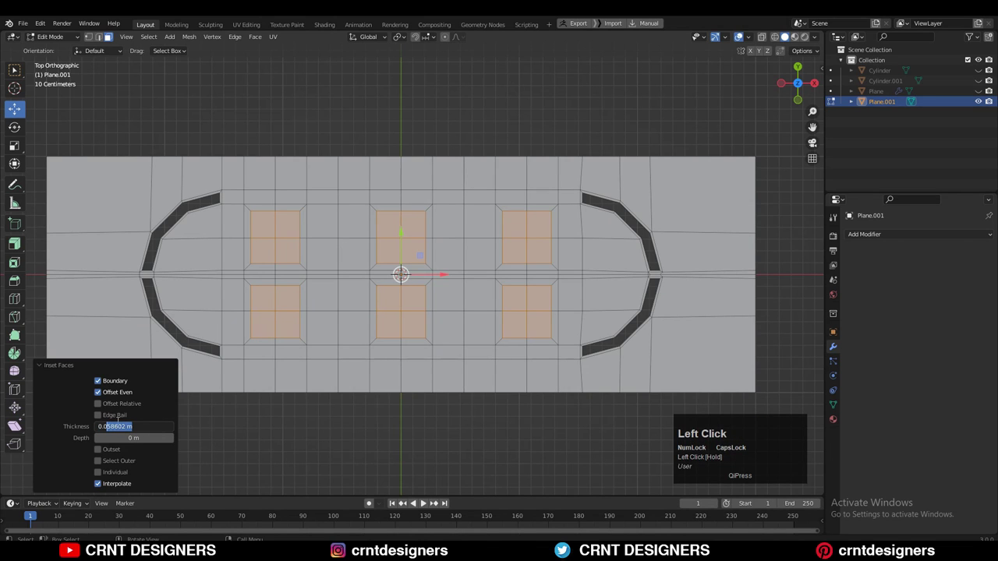
type("7")
left_click(85, 427)
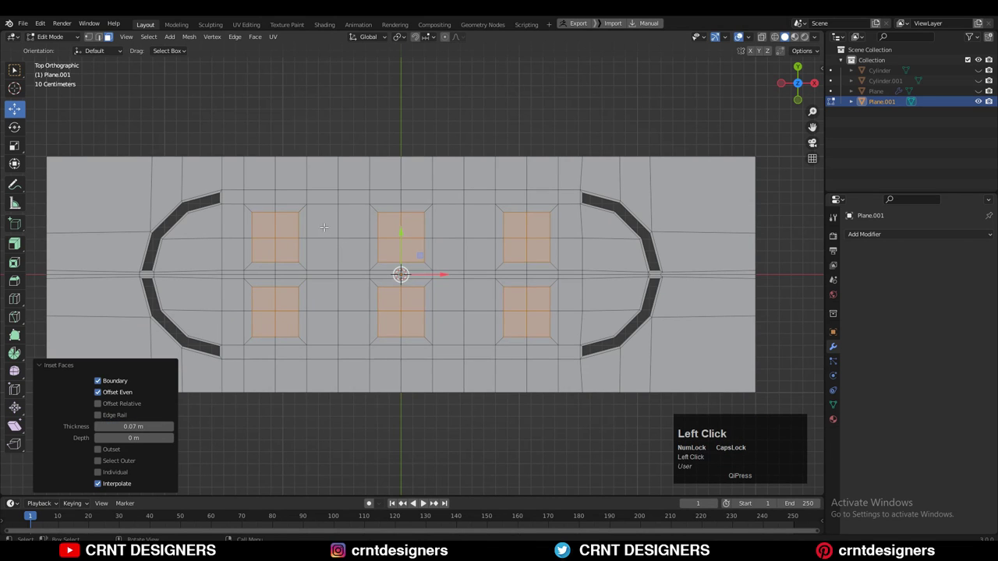
Inset the four remaining 2×2 face blocks between the existing insets with a thickness of 0.07 m
left_click_drag(324, 228, 352, 253)
left_click_drag(324, 296, 352, 326, "shift")
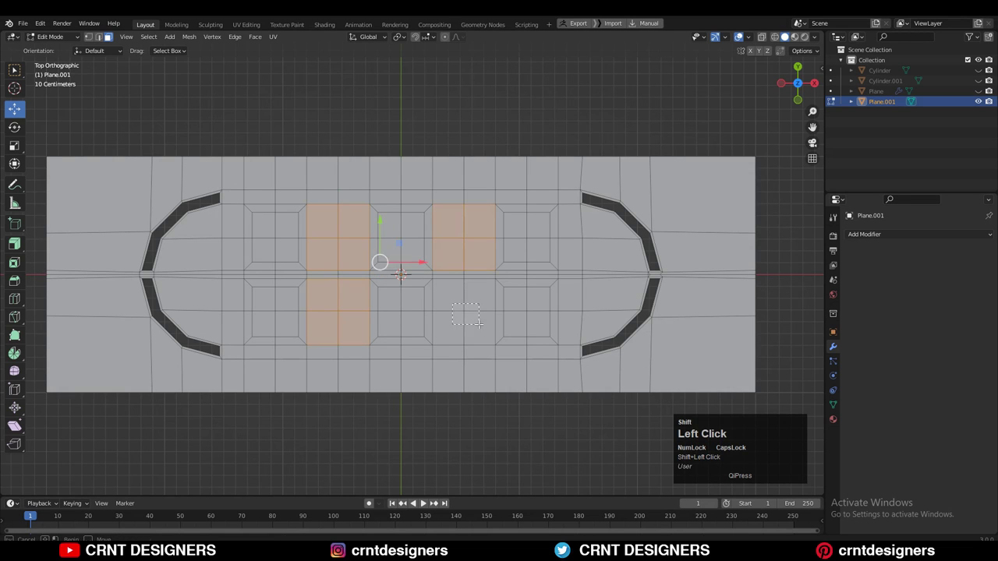
left_click_drag(477, 323, 478, 324, "shift")
key("i")
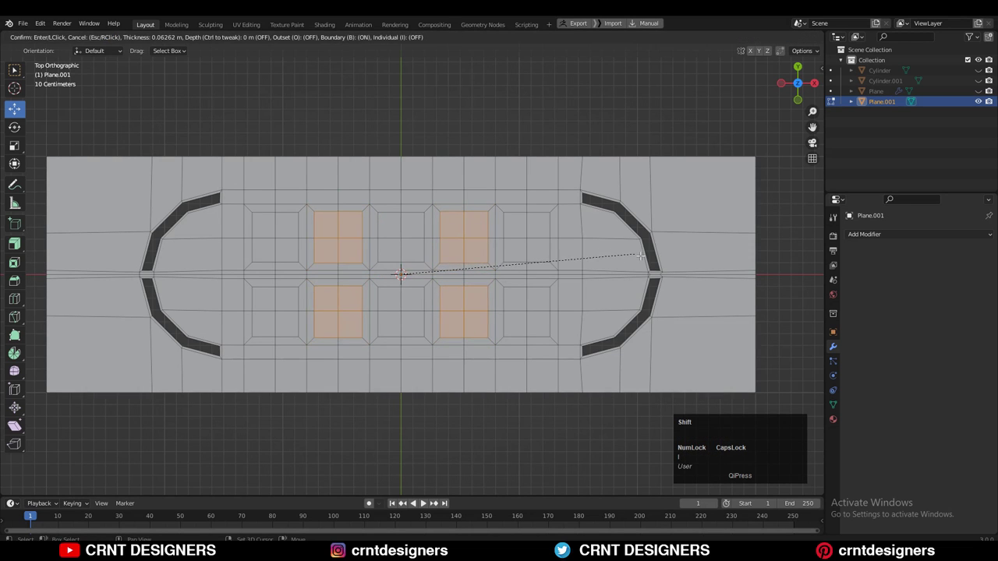
left_click(596, 258)
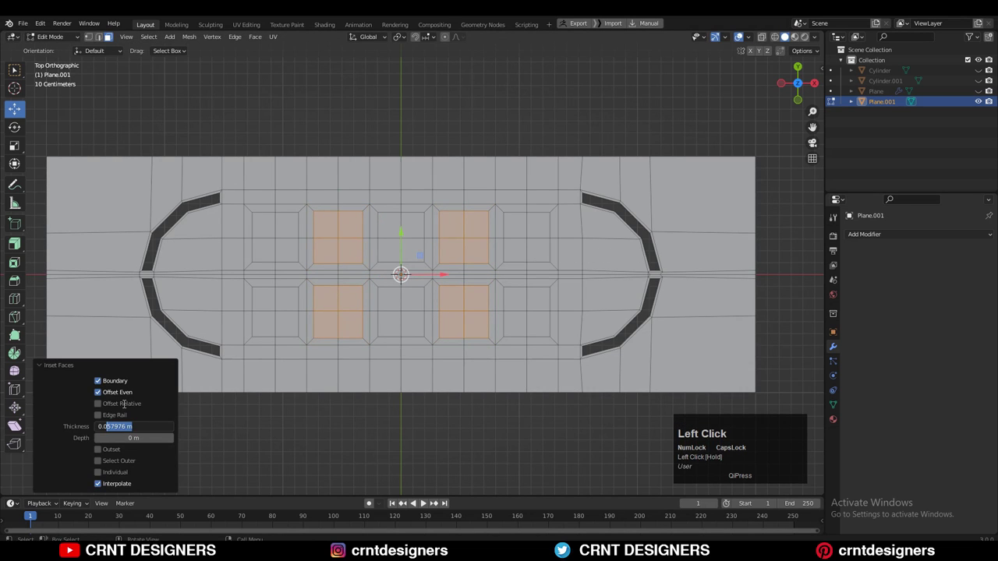
type("7")
key("Return")
Select the inner faces of all ten inset squares and turn each group into a circle with the LoopTools Circle operation
left_click(270, 226, "shift")
left_click(273, 312, "shift")
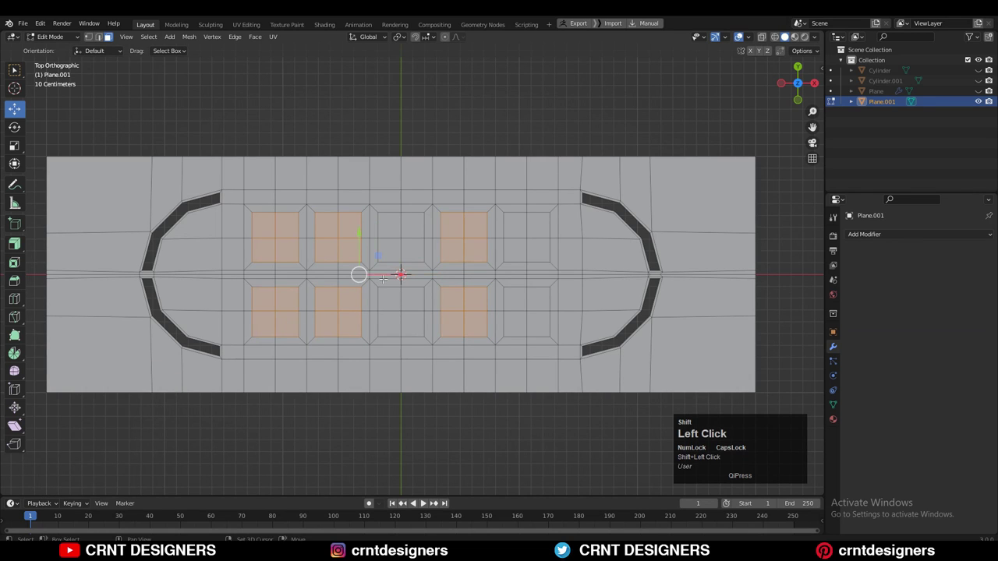
left_click_drag(400, 233, 410, 250, "shift")
left_click_drag(392, 301, 410, 326, "shift")
left_click_drag(516, 227, 536, 250, "shift")
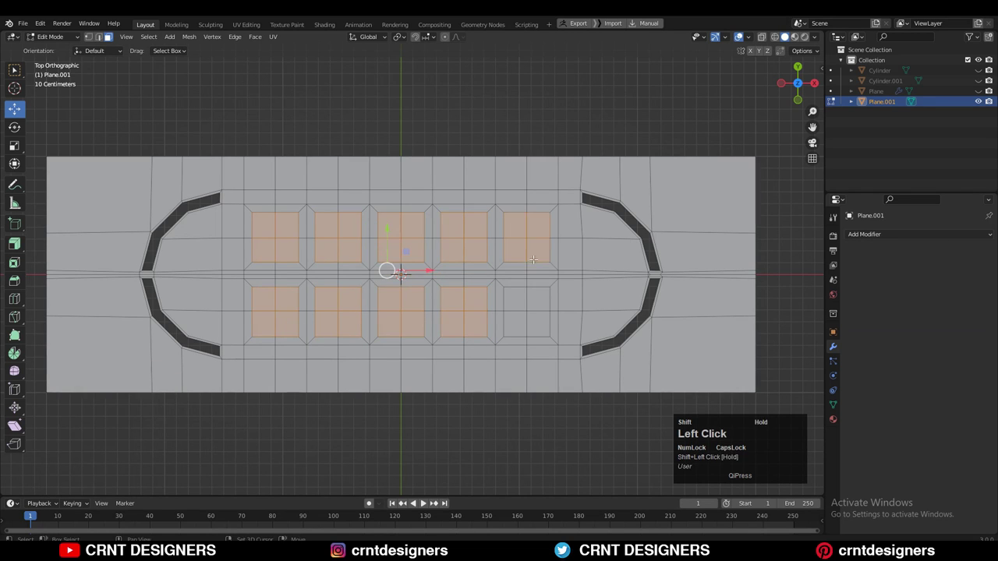
left_click_drag(519, 300, 537, 328, "shift")
key("Tab")
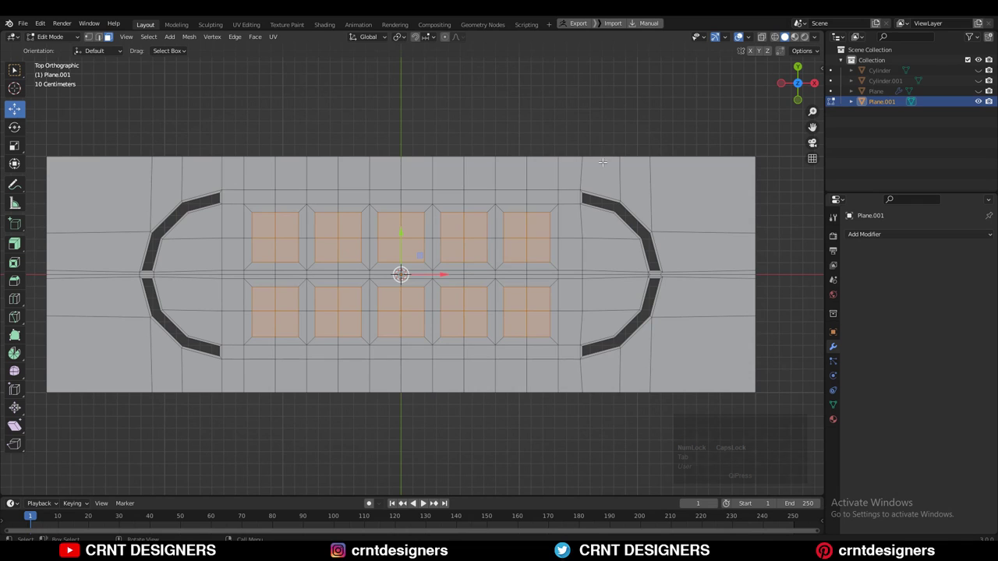
right_click(603, 162)
left_click(632, 170)
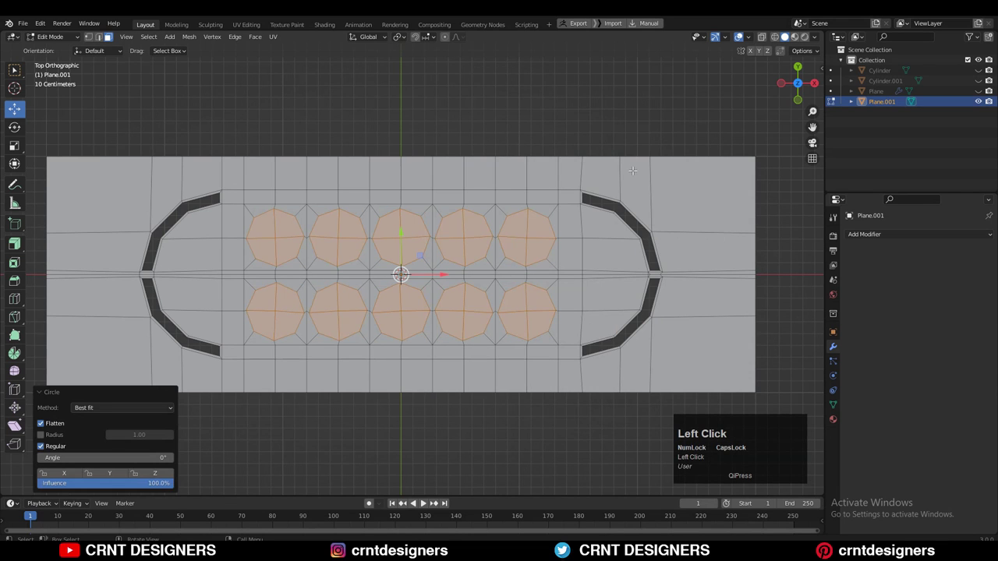
Scale the ten circular face groups to 0.7, each about its own centre
left_click(396, 38)
left_click(406, 75)
key("s")
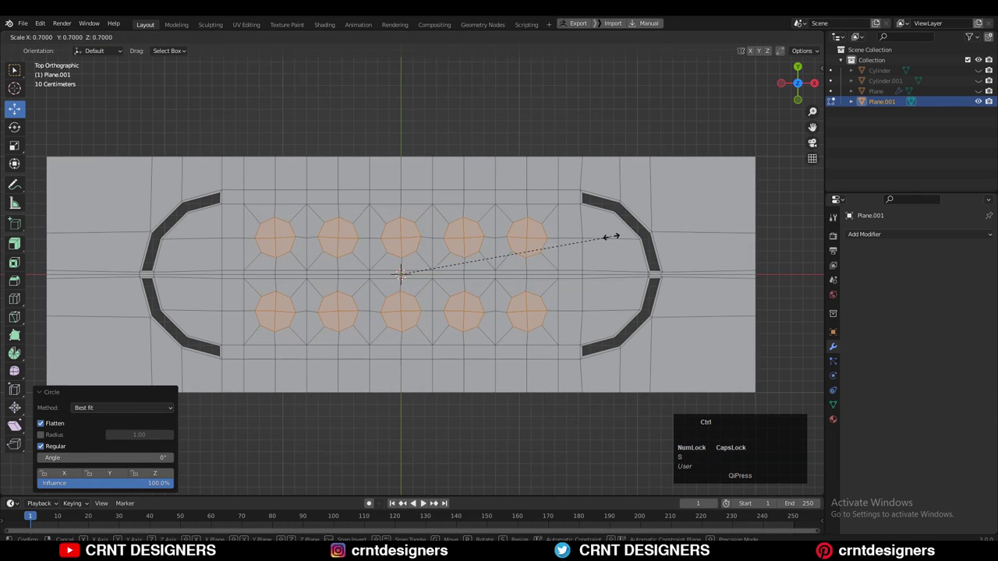
left_click(616, 240)
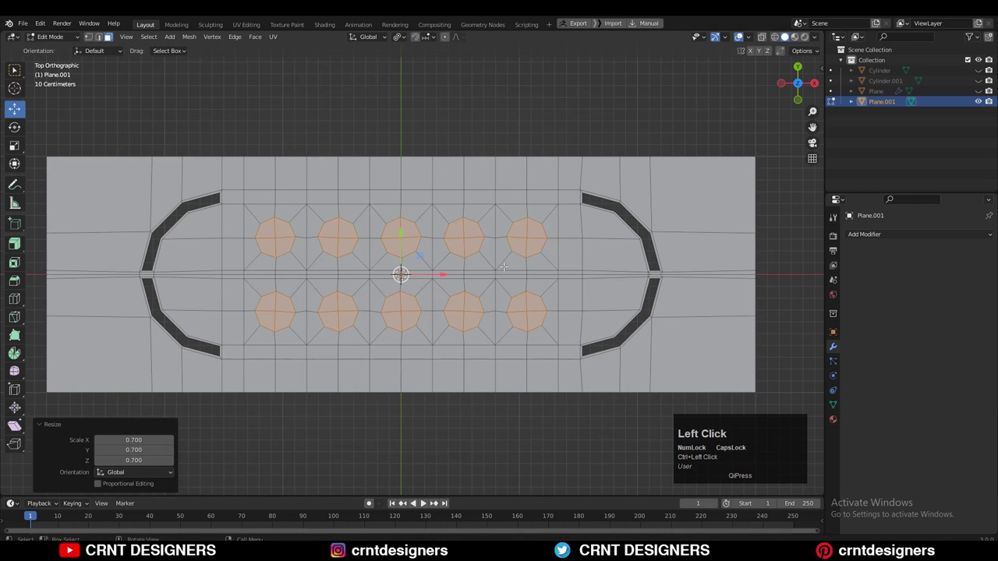
Symmetrize the whole plate mesh from -X to +X
scroll(450, 222, "up", 2)
key("a")
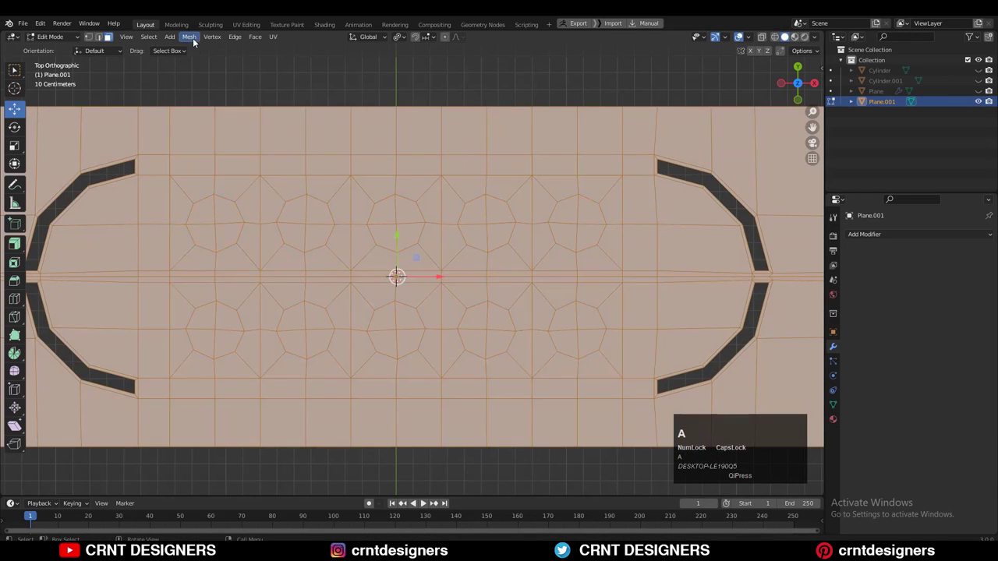
left_click(188, 36)
left_click(226, 182)
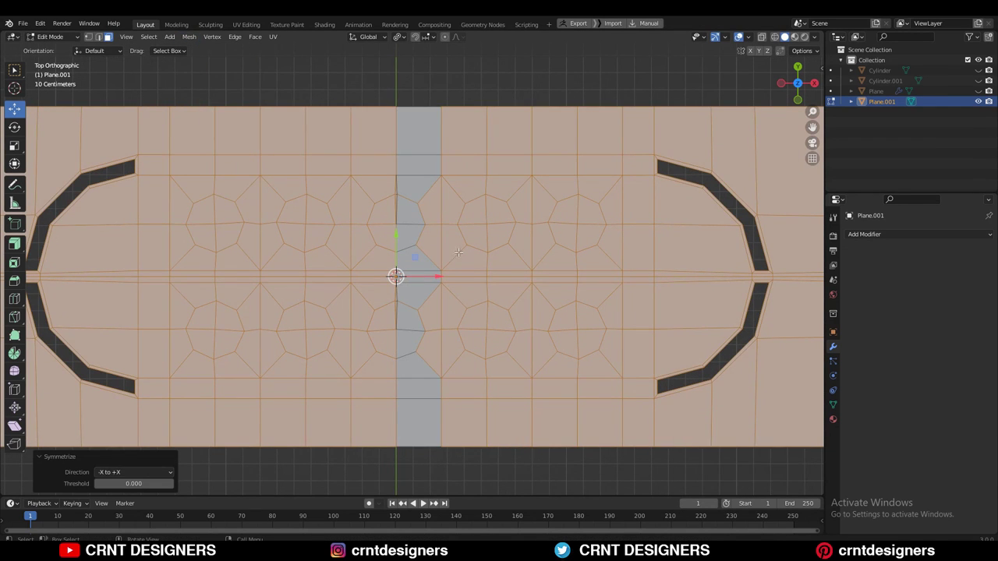
Symmetrize the whole plate mesh a second time in a different direction
left_click(205, 39)
key("a")
left_click(190, 37)
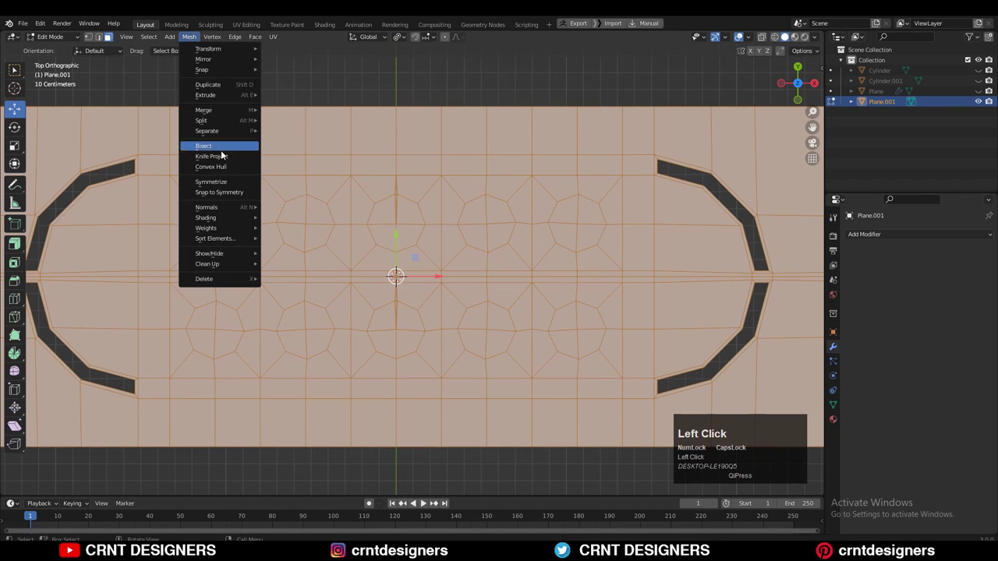
left_click(220, 183)
left_click(119, 472)
left_click(119, 430)
Dissolve the stray edges along the vertical centre line at the upper and lower middle circles
left_click(405, 192, "alt")
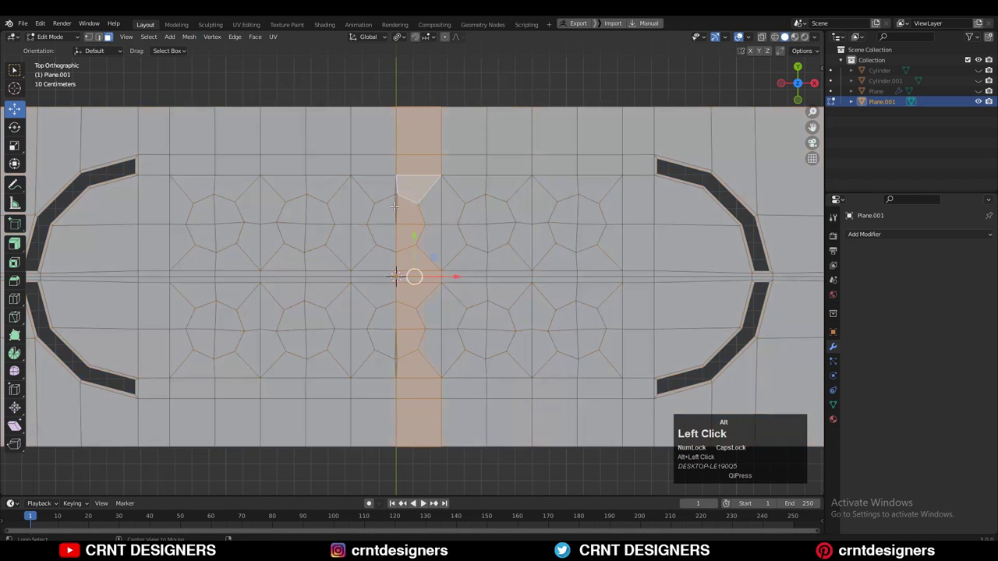
scroll(411, 269, "up", 3)
key("2")
left_click(382, 160, "alt")
left_click(384, 159, "alt+shift")
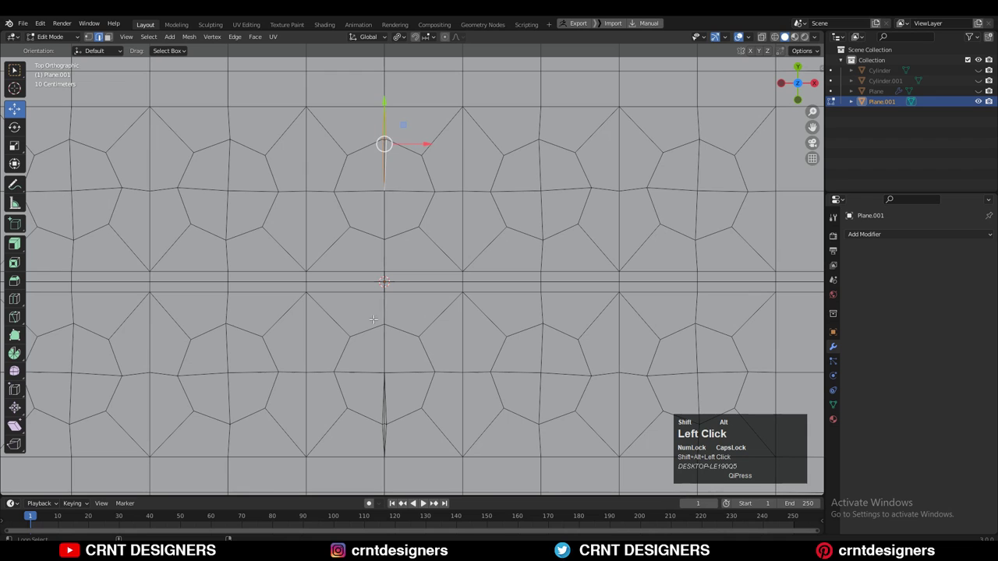
key("ctrl+x")
scroll(412, 268, "down", 2)
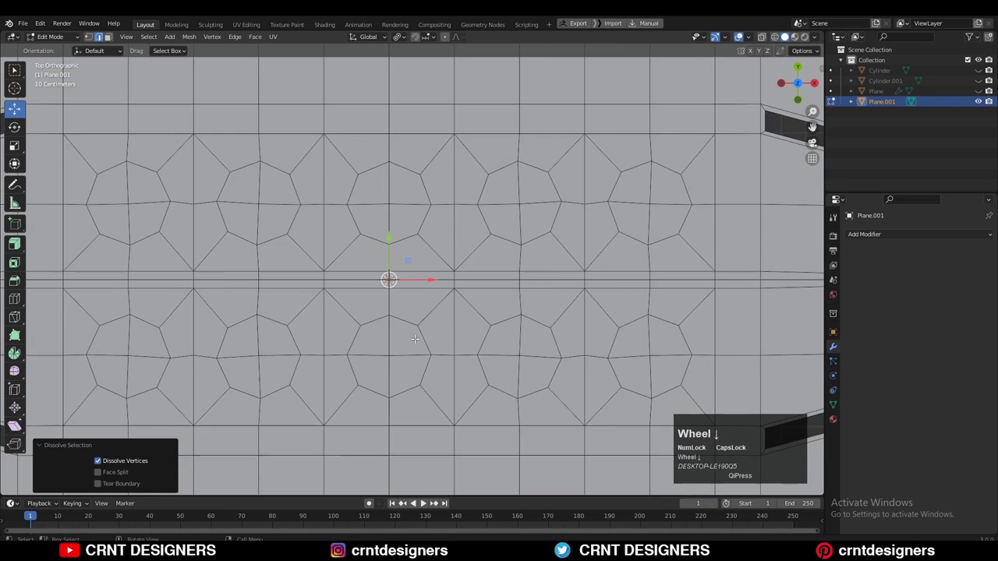
Inset the face groups of all ten circles twice, using a thickness of about 0.017 m for the second inset
key("3")
left_click_drag(167, 204, 185, 226)
left_click_drag(171, 333, 186, 357, "shift")
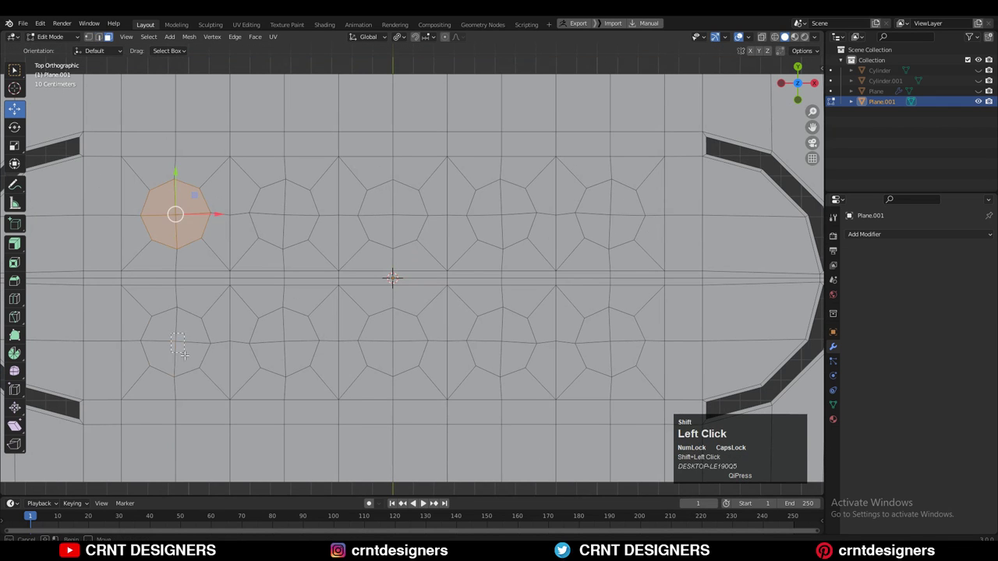
key("w")
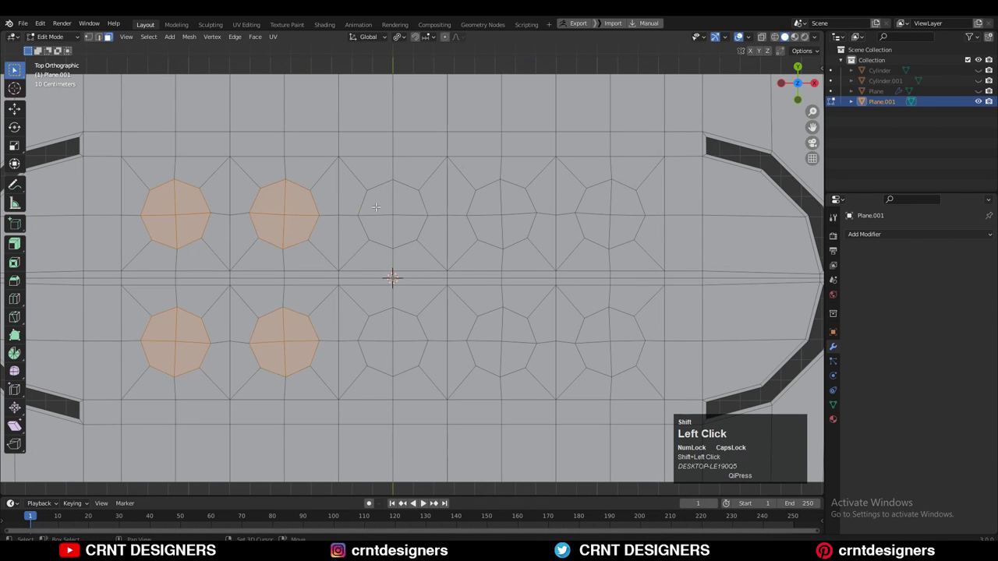
left_click(392, 215, "shift")
left_click(392, 342, "shift")
left_click(501, 215, "shift")
key("i")
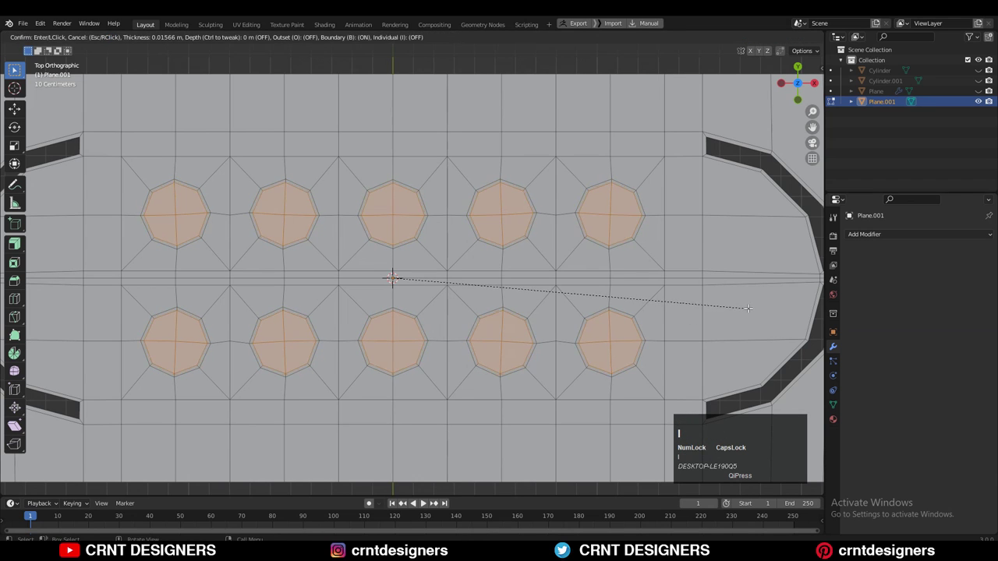
left_click(752, 310)
key("i")
left_click(753, 310, "shift")
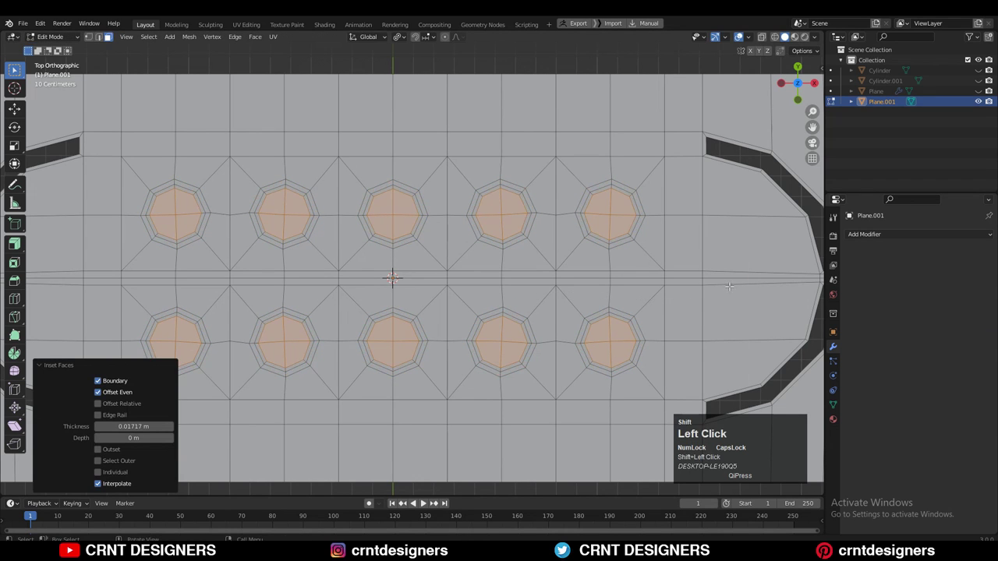
key("x")
left_click(724, 287)
left_click(726, 289)
key("ctrl+z")
key("ctrl+z")
Delete the innermost faces of all ten circles to open the holes, and clear the selection
key("x")
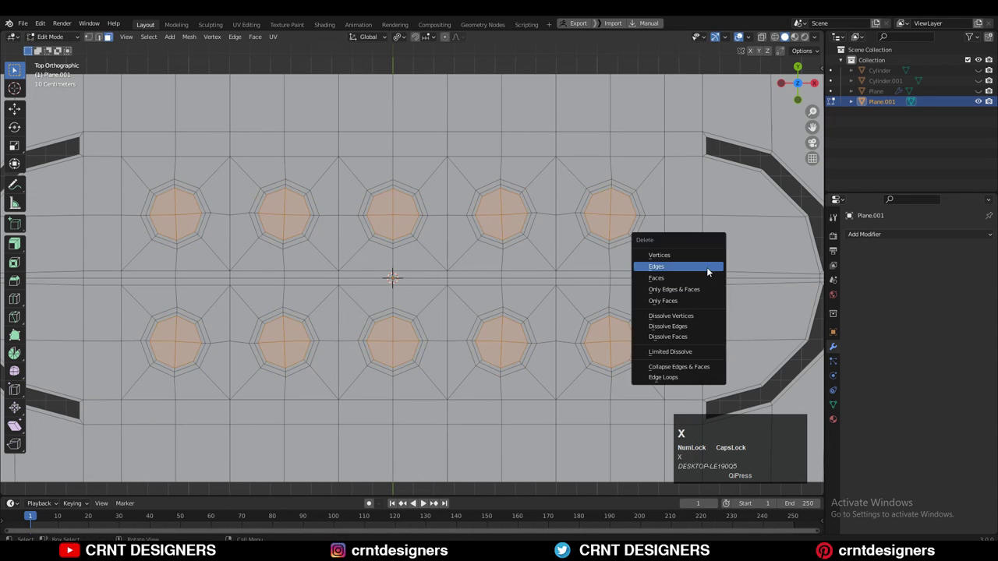
left_click(707, 278)
scroll(509, 217, "down", 1)
scroll(510, 218, "down", 3)
left_click(474, 152)
Add a vertical loop cut inside the left slots, slid toward their inner ends with a factor of 0.8
middle_click_drag(208, 203, 287, 182, "shift")
scroll(285, 190, "up", 2)
scroll(286, 182, "up", 2)
key("ctrl+r")
left_click(254, 158, "ctrl")
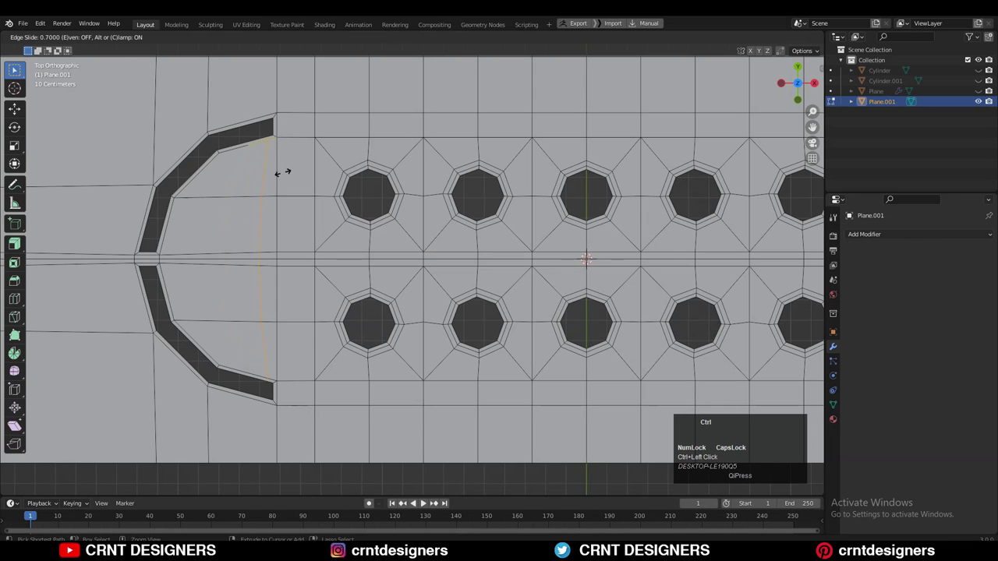
left_click(287, 175, "ctrl")
Add a vertical loop cut above the upper left slot, slid toward its inner end with a factor of 0.8
middle_click_drag(309, 156, 385, 262, "shift")
scroll(390, 257, "up", 2)
key("ctrl+r")
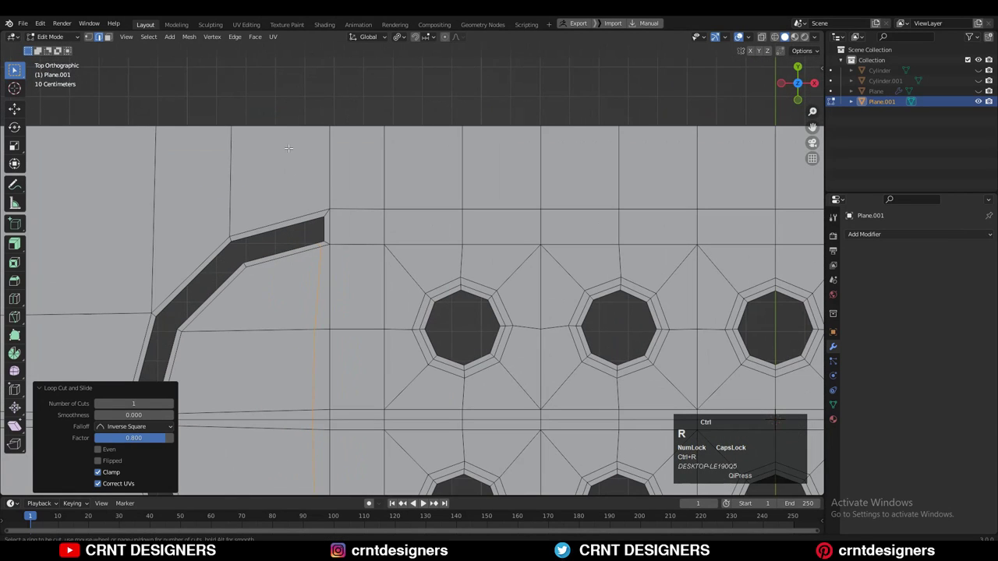
left_click(283, 134)
left_click(322, 134, "ctrl")
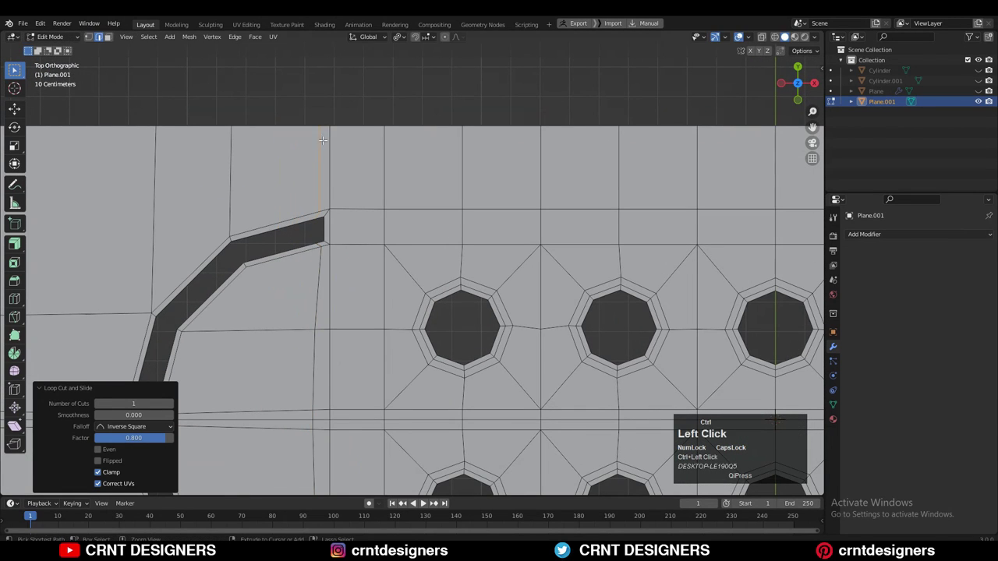
Add a horizontal loop cut between the upper left slot and the first hole, slid close to the plate's horizontal centre line
scroll(304, 234, "down", 3)
middle_click_drag(290, 295, 358, 183, "shift")
scroll(358, 183, "up", 2)
key("ctrl+r")
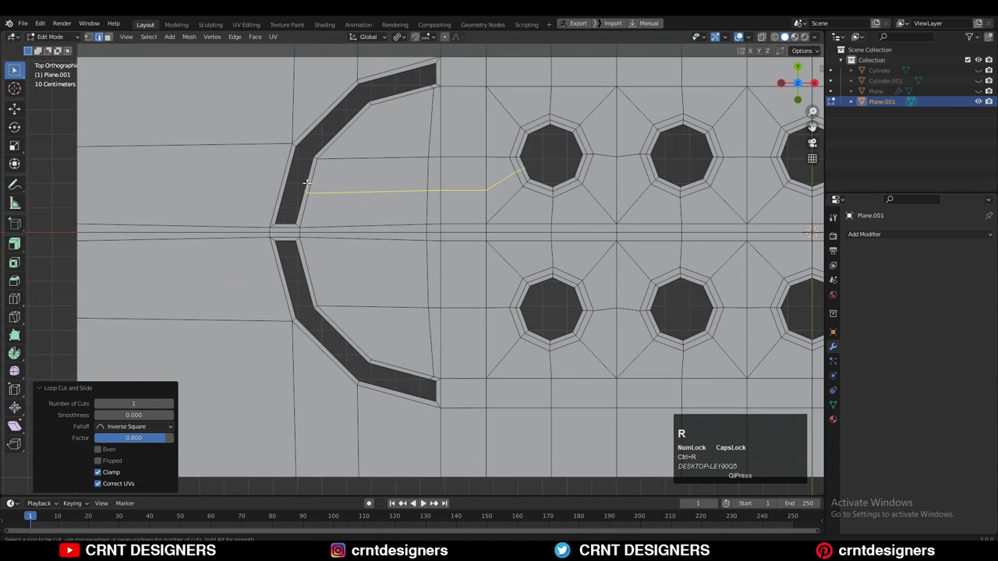
left_click(308, 186)
left_click(310, 212, "ctrl")
Add a horizontal loop cut outside the upper left slot, slid toward the plate's horizontal centre line with a factor of 0.8
middle_click_drag(310, 212, 341, 246, "shift")
key("ctrl+r")
left_click(305, 226, "ctrl")
left_click(299, 251, "ctrl")
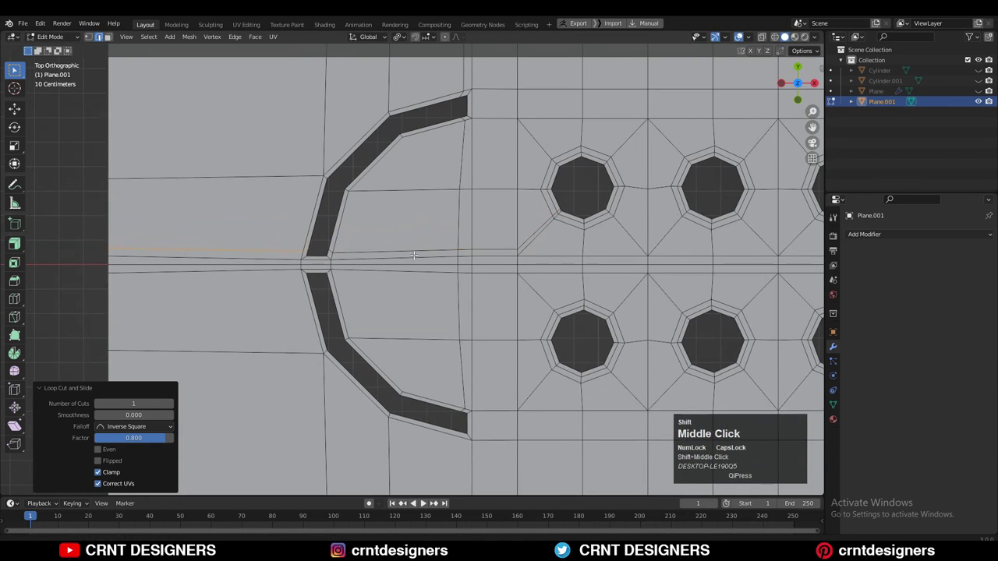
Try a single centred vertical loop cut between the left slots' inner ends and the first hole column
middle_click_drag(438, 236, 416, 229, "shift")
scroll(416, 229, "up", 1)
key("ctrl+r")
left_click(470, 250)
right_click(481, 210)
middle_click_drag(481, 210, 414, 253, "shift")
scroll(414, 254, "up", 1)
key("1")
scroll(411, 292, "down", 1)
scroll(412, 296, "down", 1)
scroll(411, 296, "up", 1)
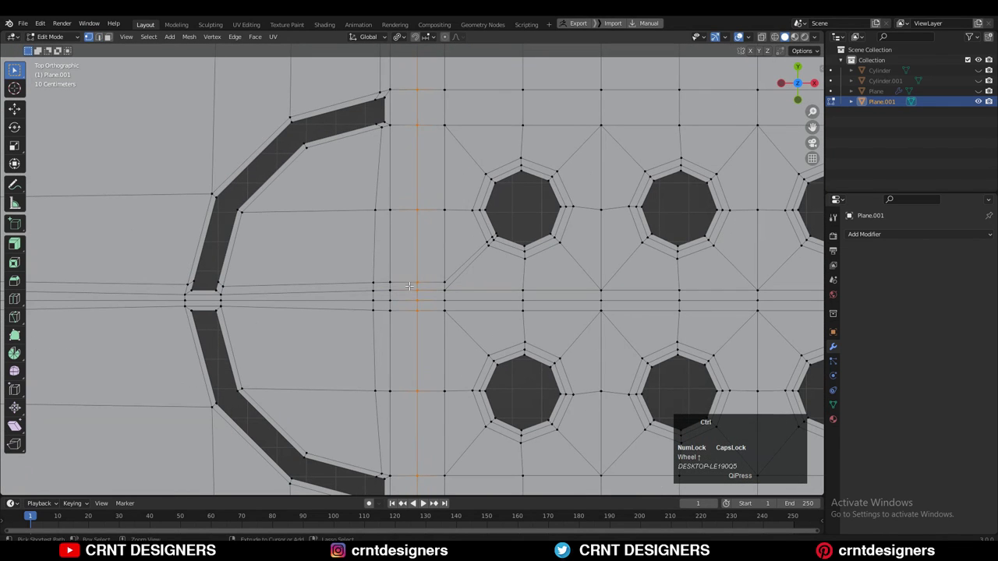
key("ctrl+z")
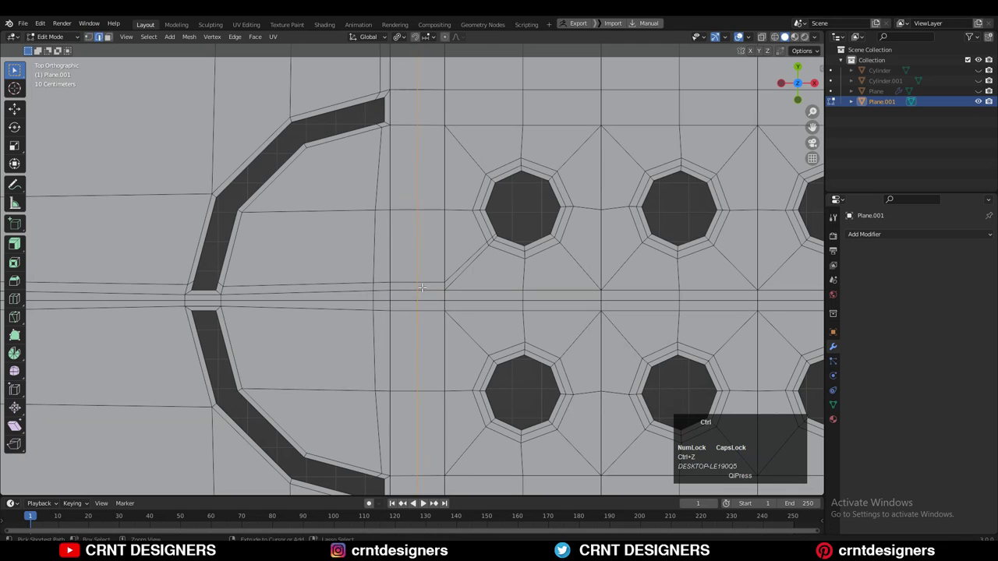
Add two evenly spaced vertical loop cuts between the left slots' inner ends and the first hole column, and switch to vertex selection
key("ctrl+r")
scroll(418, 286, "up", 1)
left_click(417, 286)
right_click(416, 285)
key("1")
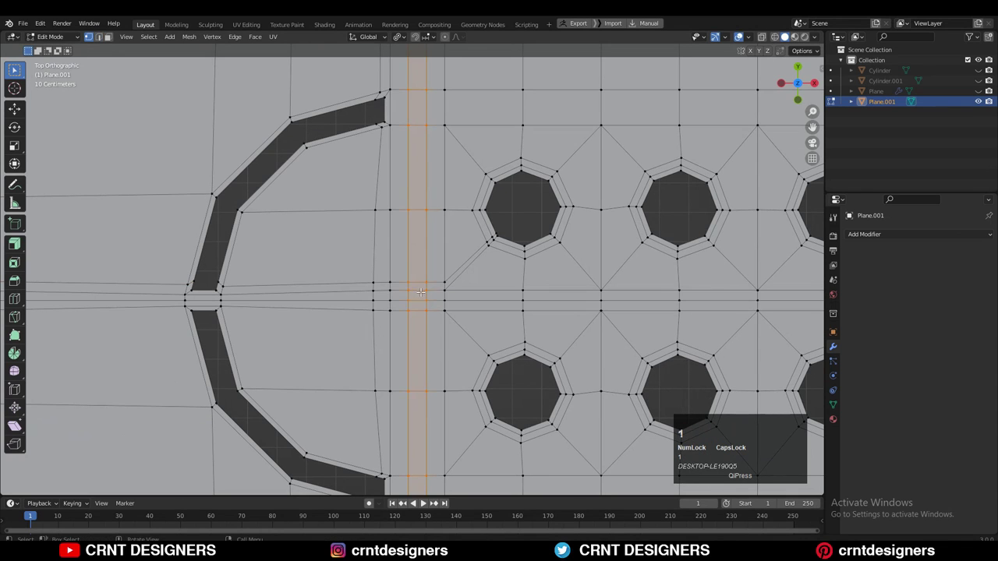
Connect two vertices with a diagonal edge just above the horizontal centre line, between the upper left slot and the first hole column
left_click(412, 292)
right_click(435, 267)
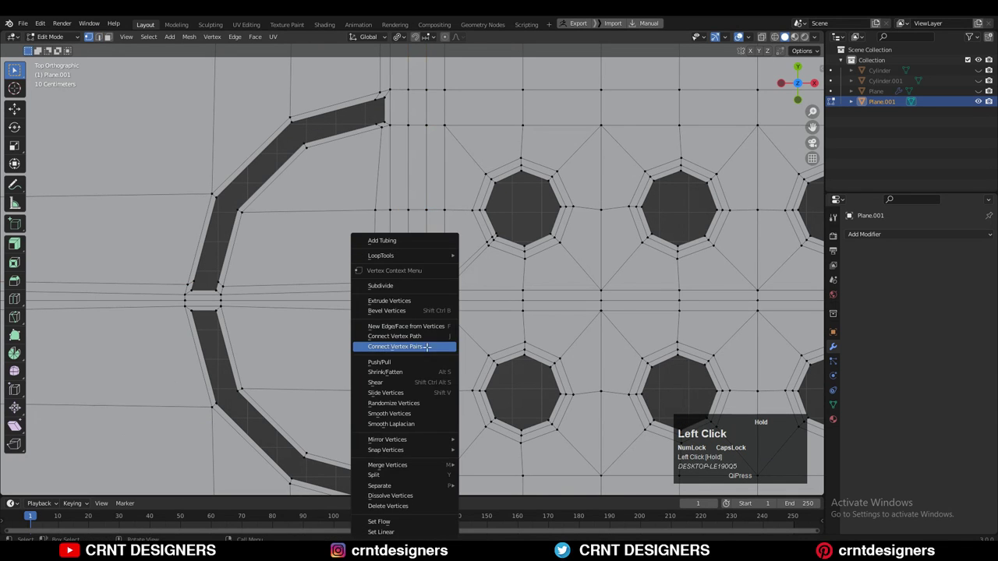
left_click(428, 346)
scroll(422, 336, "up", 2)
right_click(441, 302)
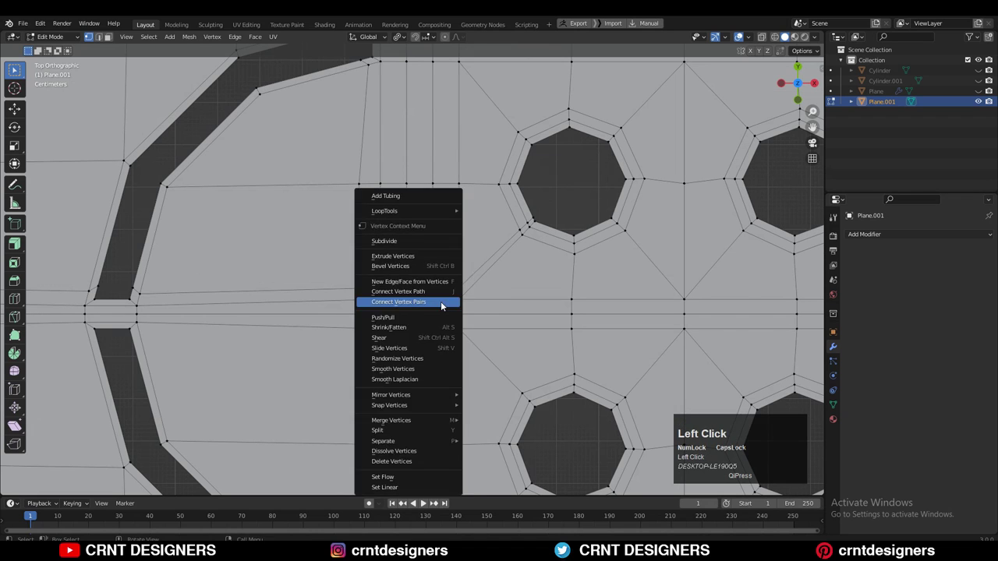
left_click(441, 301)
key("ctrl+z")
Add a matching horizontal loop cut between the lower left slot and the first lower hole, with a factor of -0.8
key("ctrl+r")
left_click(411, 350)
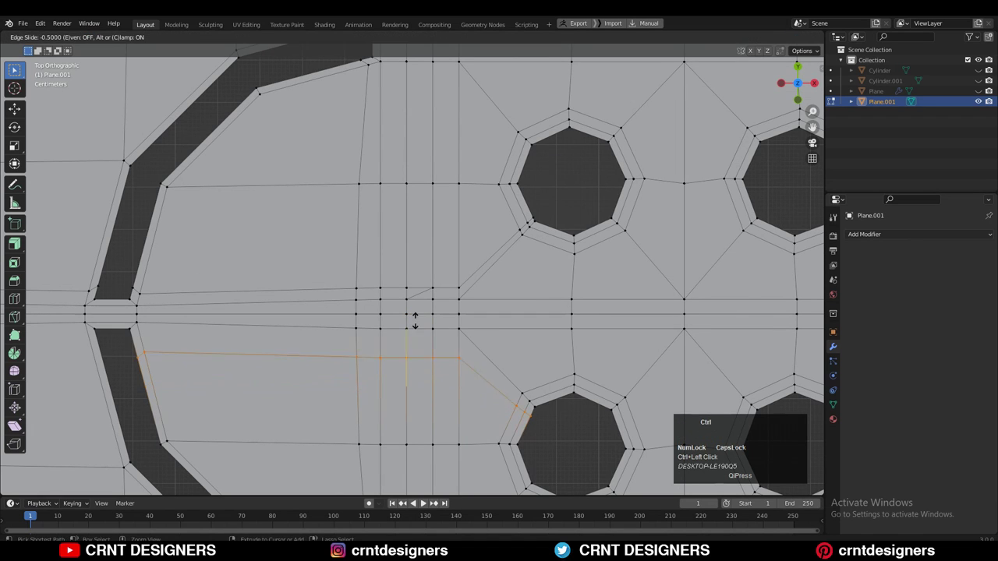
left_click(422, 300)
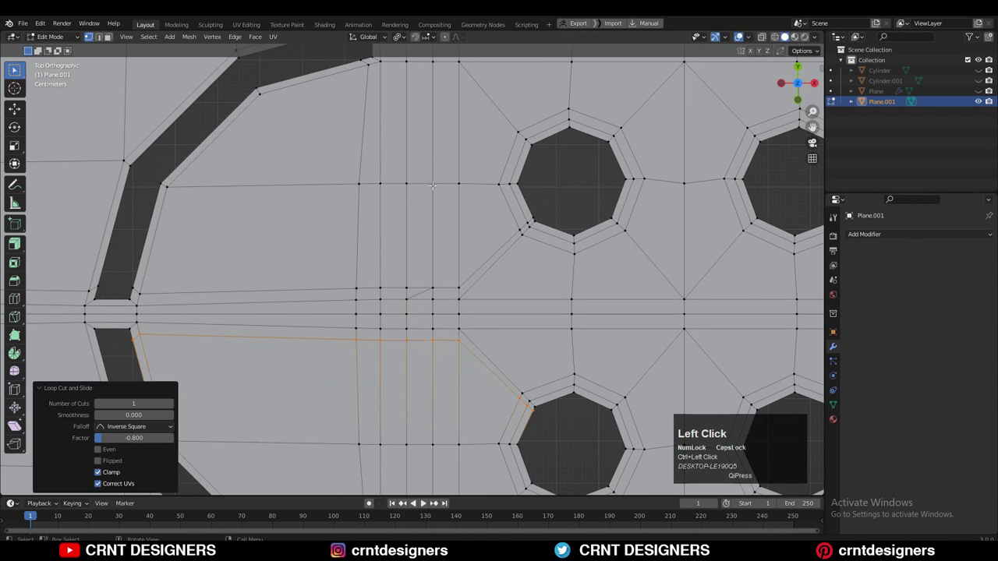
Connect the mirrored vertices below the centre line with a diagonal edge, and dissolve the short edges beside both diagonals
left_click(408, 326)
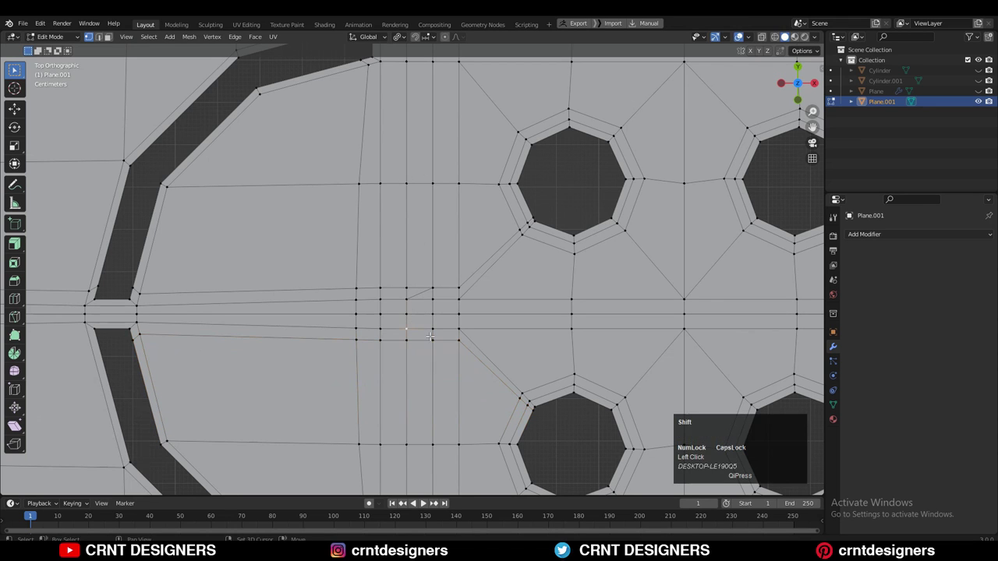
left_click(434, 339, "shift")
right_click(438, 298)
left_click(439, 298)
key("2")
key("2")
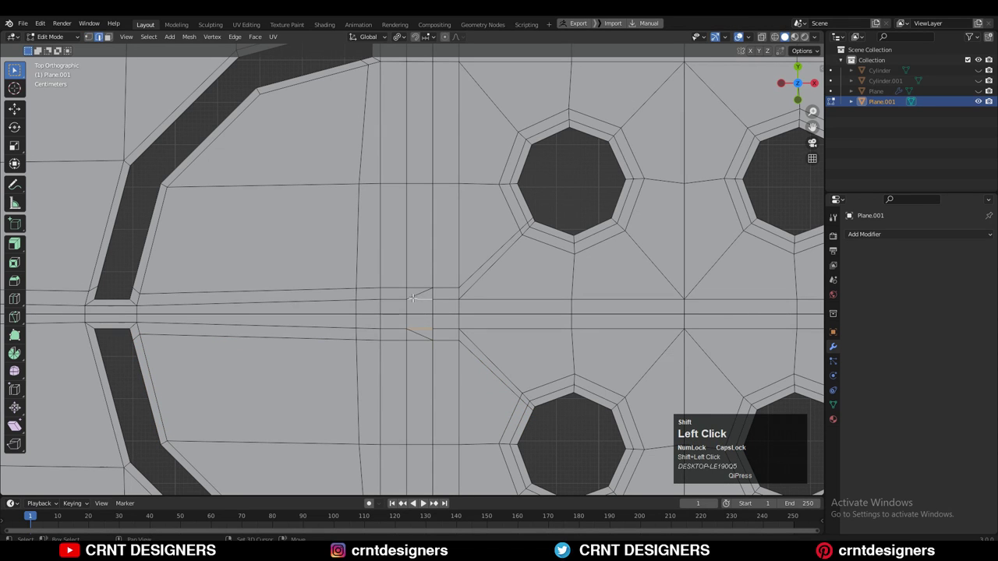
key("ctrl+x")
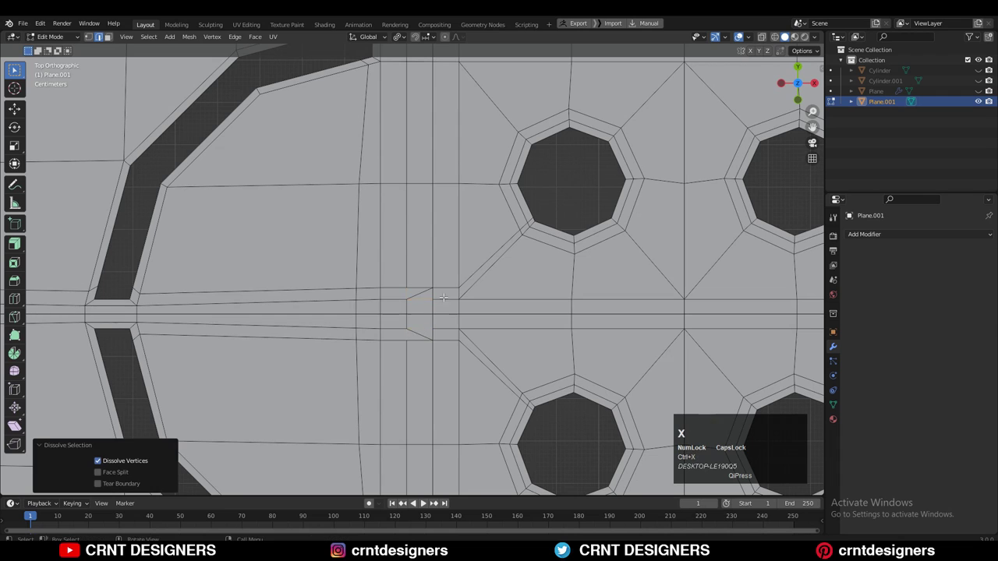
Merge the inner vertex beside each diagonal into its outer neighbour using At Last, above and below the centre line
key("1")
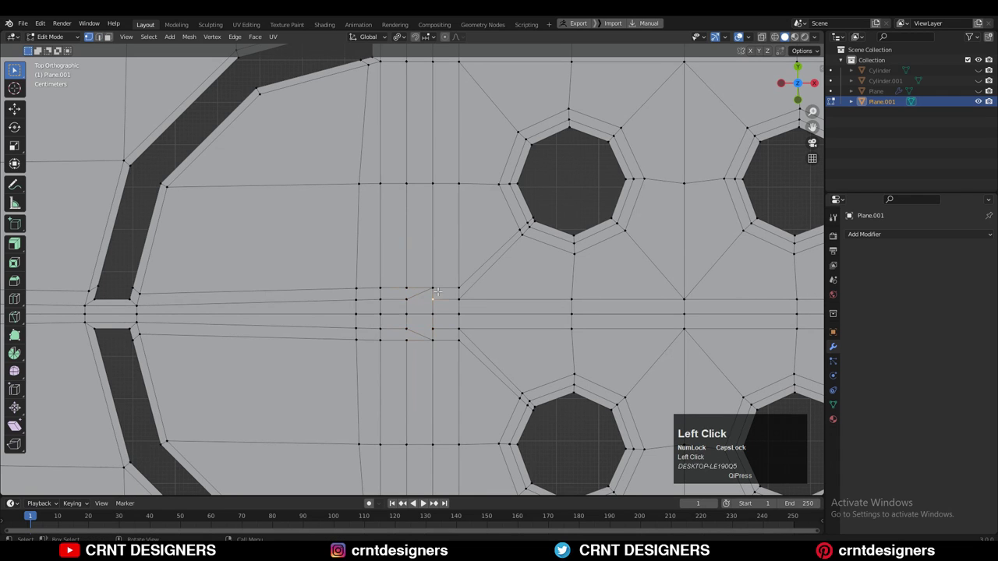
key("m")
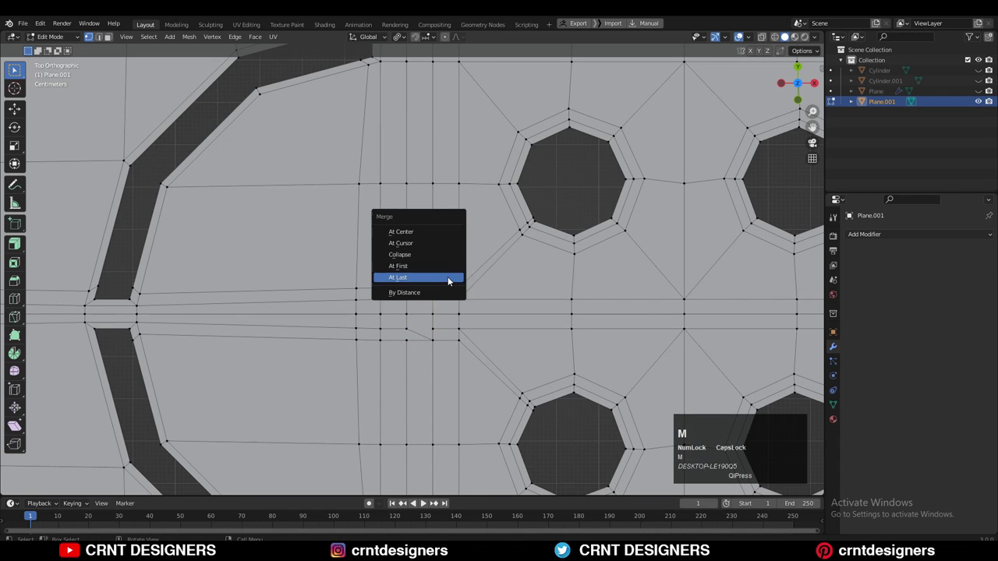
left_click(447, 277)
left_click(433, 327)
left_click(433, 340, "shift")
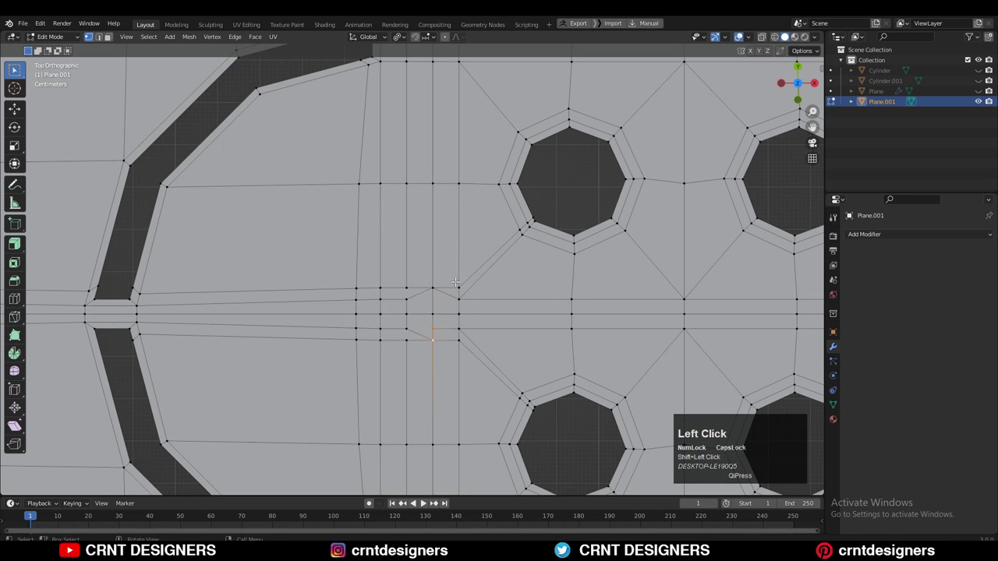
key("m")
left_click(455, 282)
Dissolve the leftover horizontal loop edges beside the merged corners and the vertical edge runs above and below the diagonals' slot-side ends
key("2")
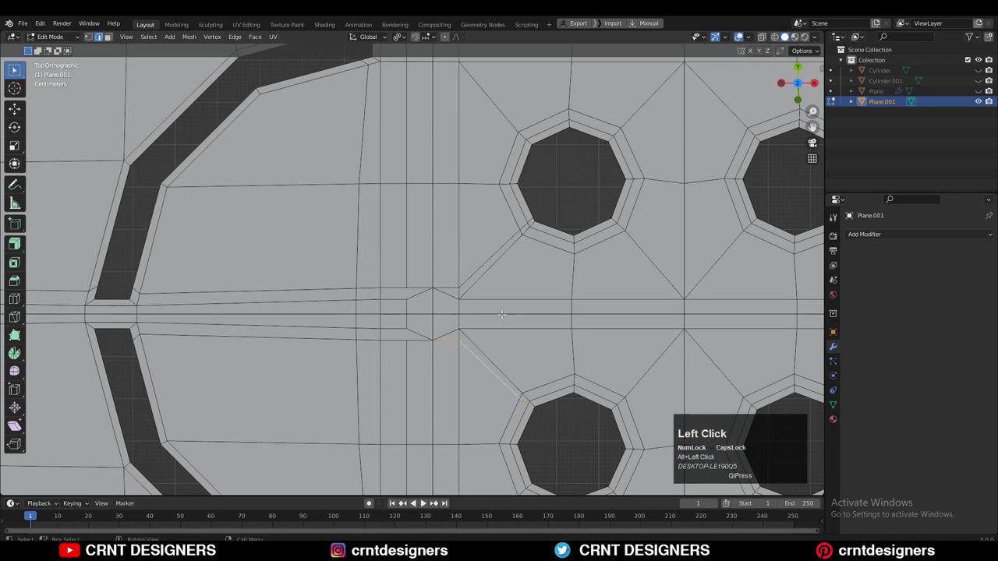
key("ctrl+x")
scroll(489, 255, "down", 1)
middle_click_drag(470, 279, 464, 289, "shift")
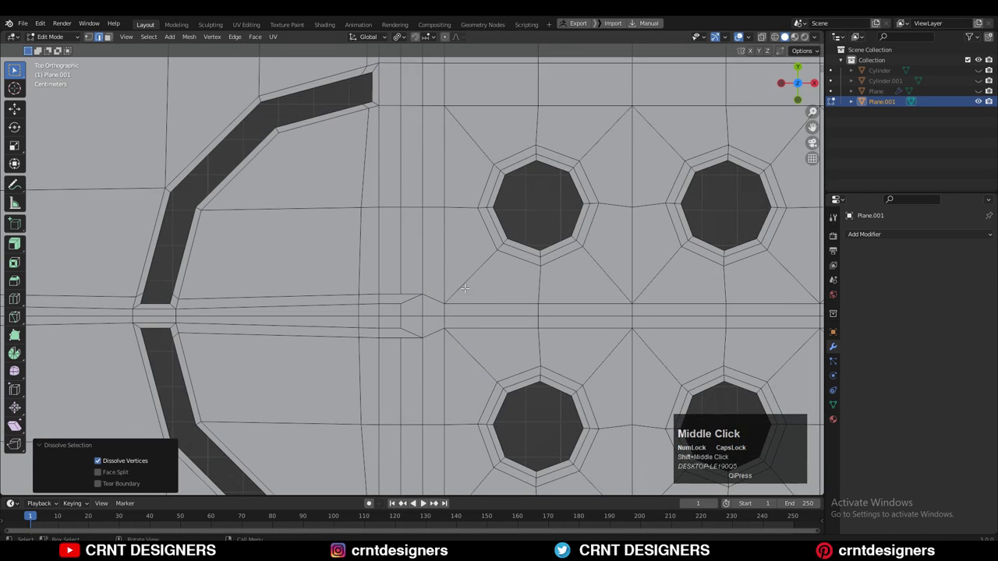
left_click(400, 257, "alt")
left_click(402, 363, "alt+shift")
middle_click_drag(410, 310, 513, 183, "ctrl")
key("ctrl+x")
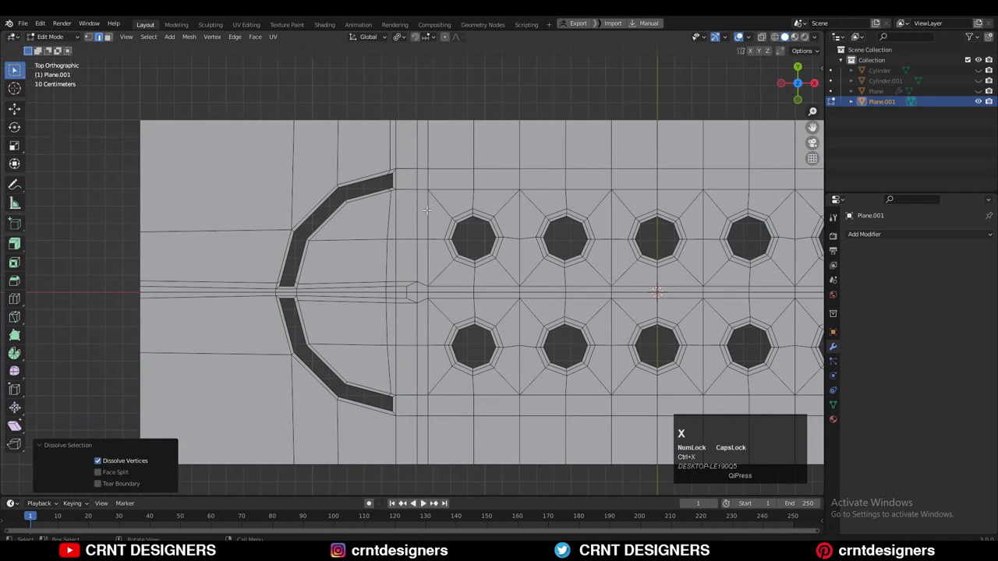
Add a vertical loop cut outside the left slots, flatten it to zero scale on X, and move it about -0.03 m along X
scroll(333, 186, "up", 2)
key("1")
key("ctrl+r")
left_click(334, 186)
left_click(419, 185)
middle_click_drag(422, 204, 421, 225, "shift")
key("s")
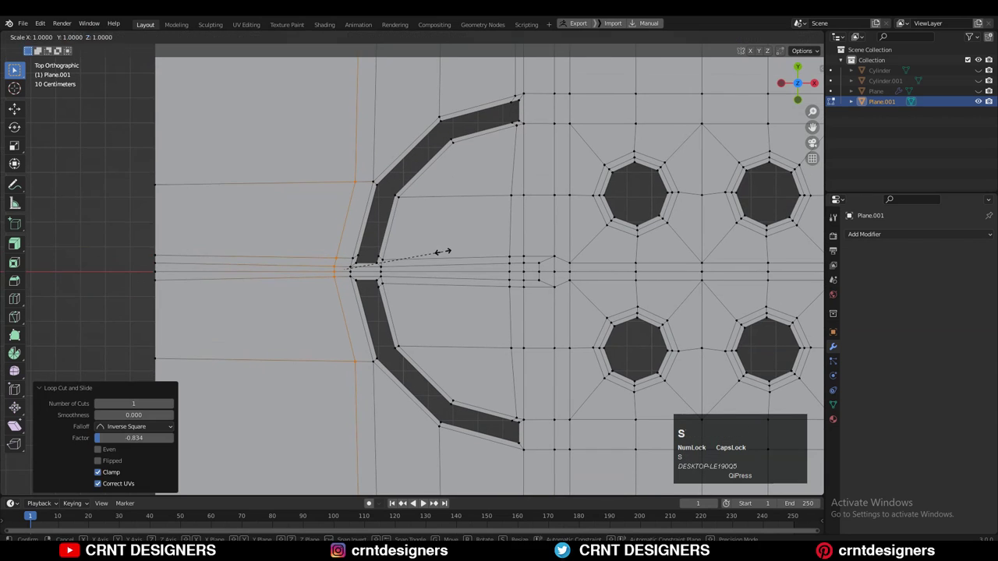
key("x")
key("0")
left_click(80, 180)
left_click(14, 109)
left_click_drag(378, 271, 369, 270)
Add a vertical loop cut farther outside the straightened loop with a factor of -0.758, and a centred loop cut between the two
scroll(369, 270, "down", 3)
middle_click_drag(370, 270, 387, 308, "shift")
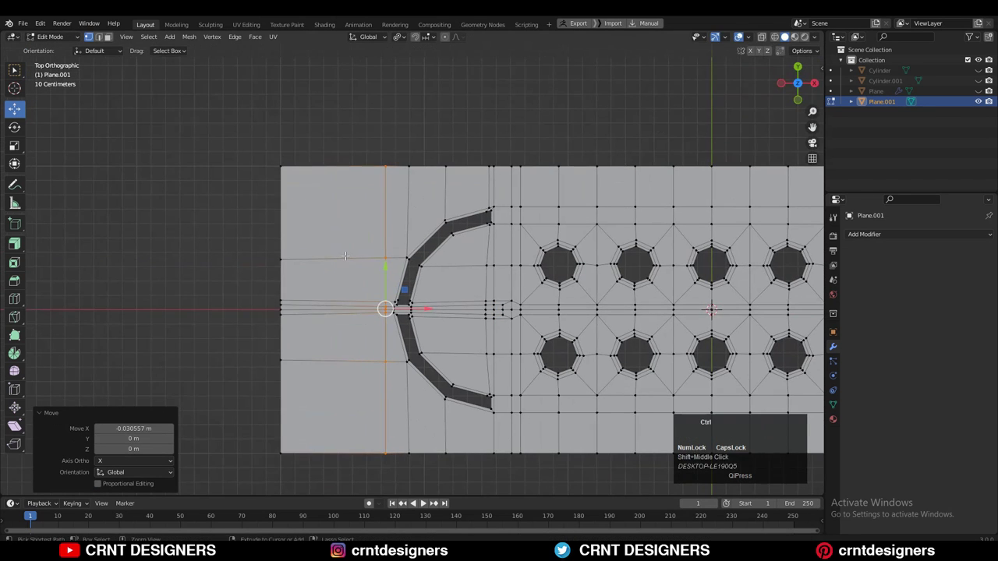
key("ctrl+r")
left_click(346, 263)
left_click(383, 264)
scroll(389, 308, "up", 7)
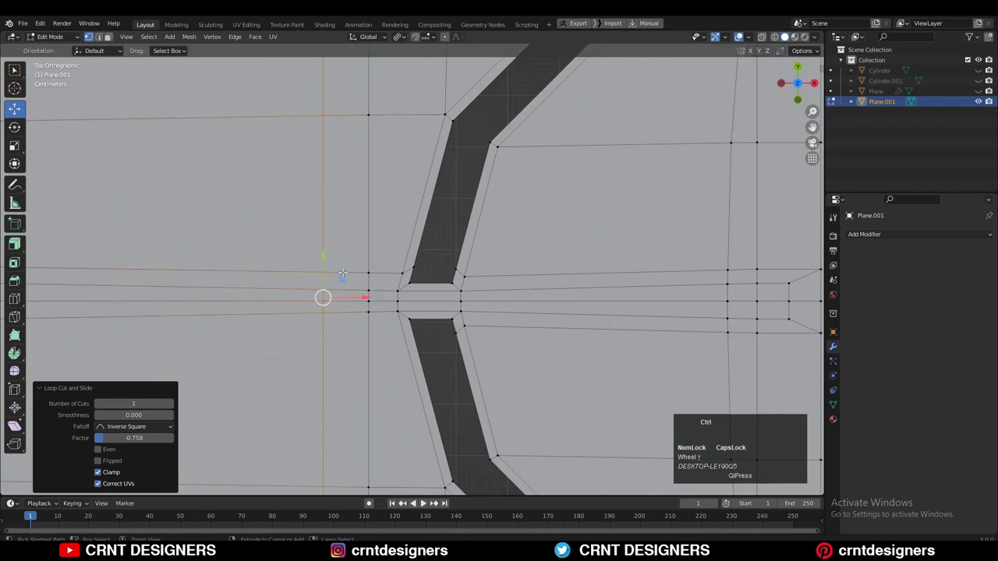
key("ctrl+r")
left_click(364, 276)
right_click(364, 275)
Flatten the upper horizontal support edges outside the left slots by scaling them to 0 on Y
key("2")
scroll(412, 270, "down", 1)
left_click(391, 272)
left_click(318, 272, "ctrl+shift")
key("s")
key("y")
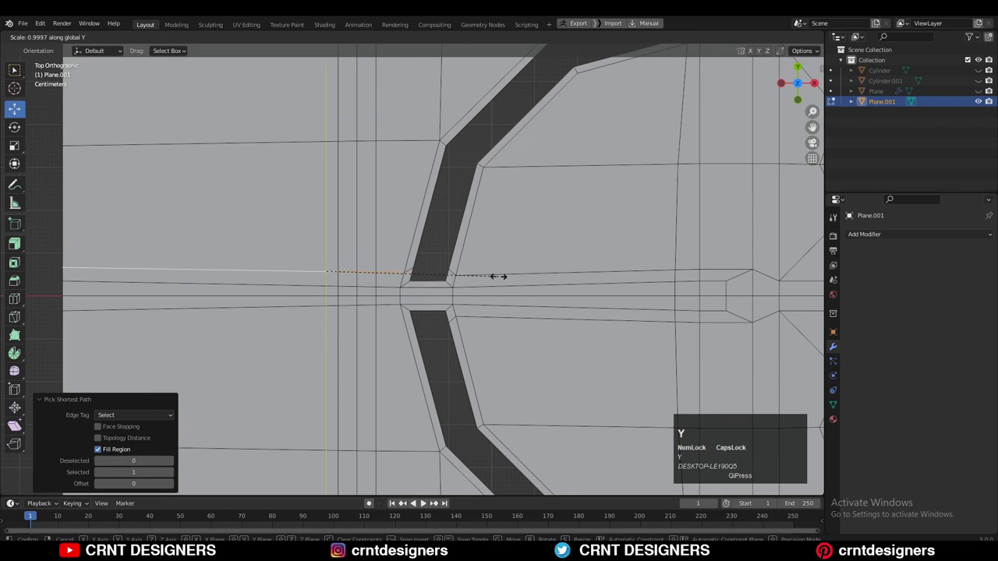
key("0")
left_click(421, 281)
key("ctrl+z")
key("s")
key("y")
key("0")
left_click(480, 269)
Flatten the horizontal edges just below the centre line outside the left slots by scaling them to 0 on Y
left_click(367, 306)
left_click(321, 306, "ctrl+shift")
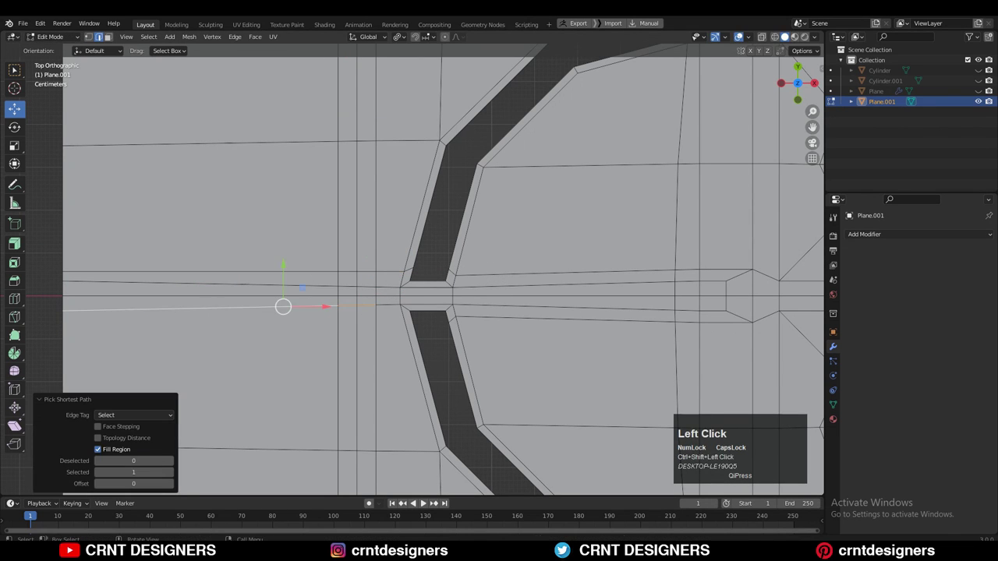
key("s")
key("y")
key("0")
left_click(360, 289)
left_click(362, 288)
Connect vertices with diagonal edges above and below the centre line between the two outermost of the new vertical loops
key("1")
left_click(357, 287)
left_click(338, 273, "shift")
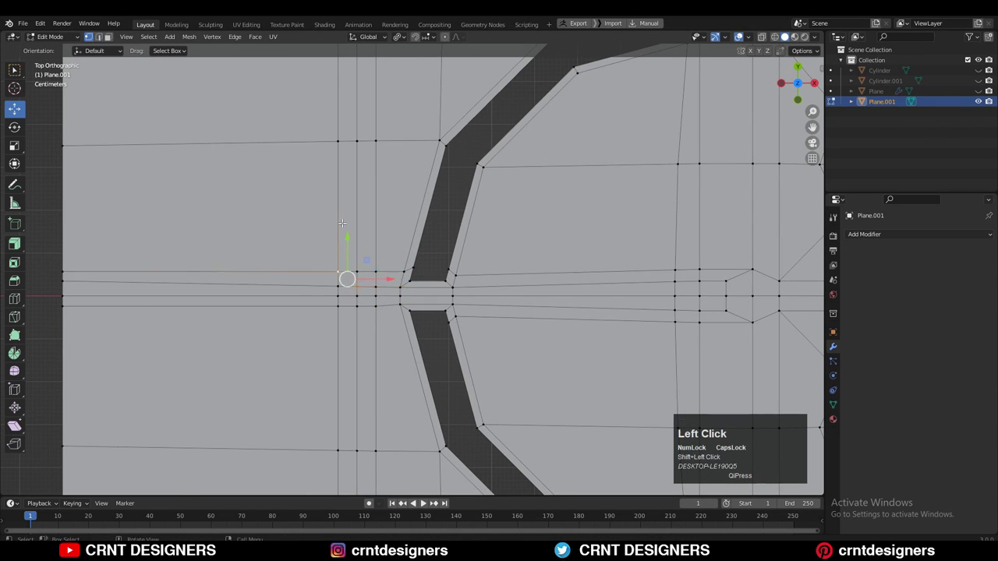
right_click(341, 277)
left_click(342, 279)
left_click(352, 299, "shift")
right_click(378, 237)
left_click(379, 238)
Dissolve the short edges beside the two new diagonals outside the left slots
key("2")
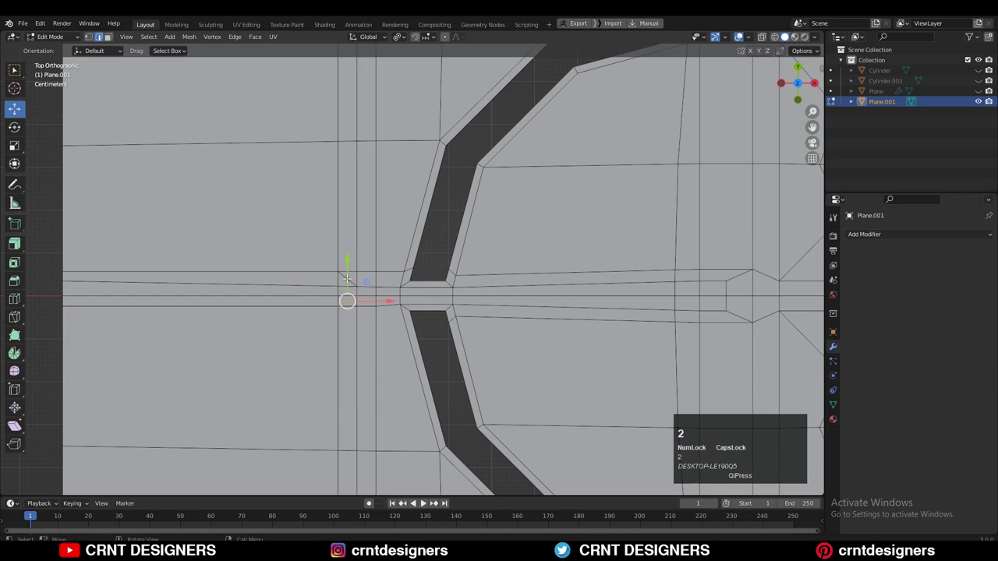
key("w")
left_click(352, 283)
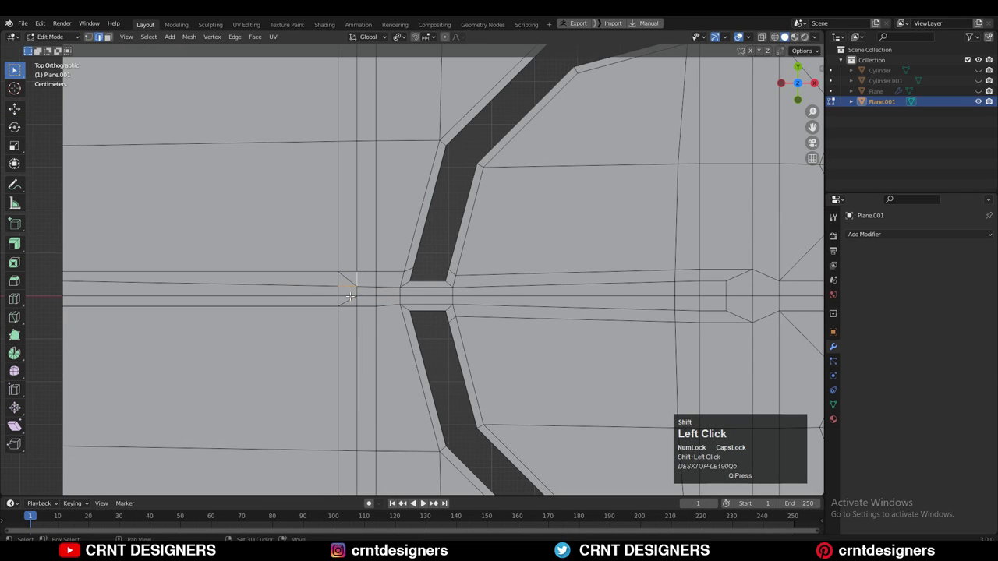
key("ctrl+x")
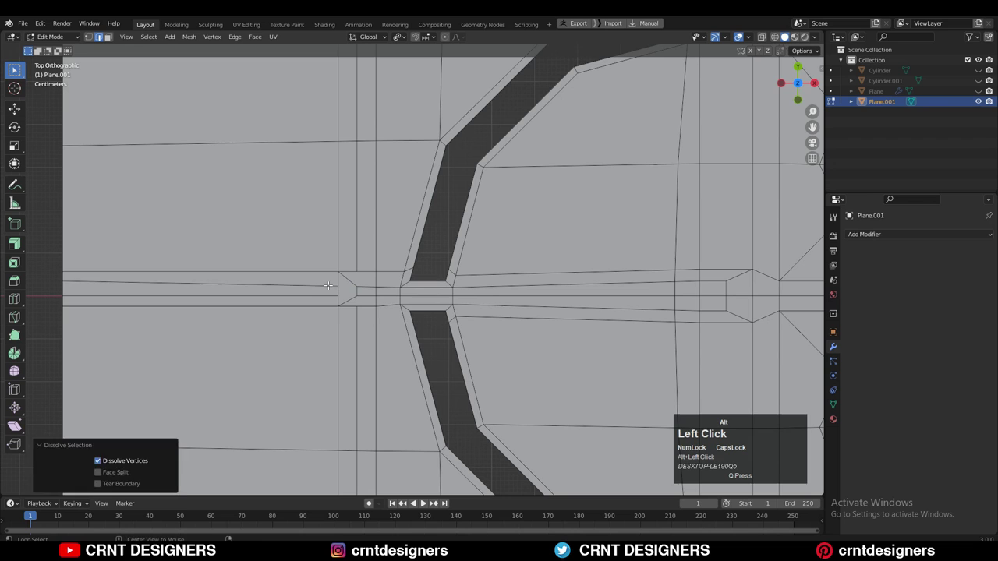
Dissolve the surplus horizontal edges running to the plate's left edge and the middle vertical edge runs above and below the diagonals
left_click(328, 285, "alt")
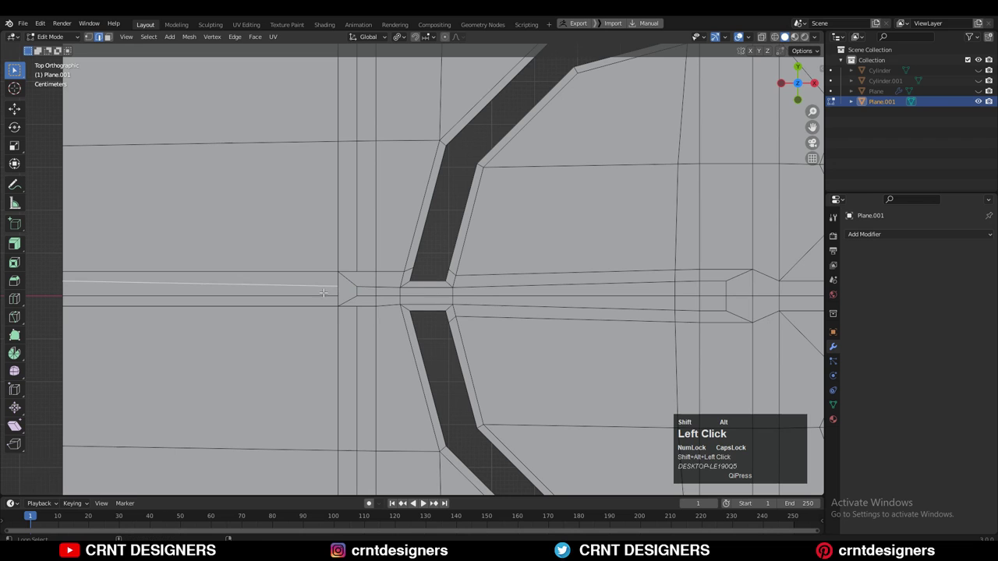
left_click(328, 295, "alt+shift")
key("ctrl+x")
left_click(357, 258, "alt")
left_click(356, 320, "alt+shift")
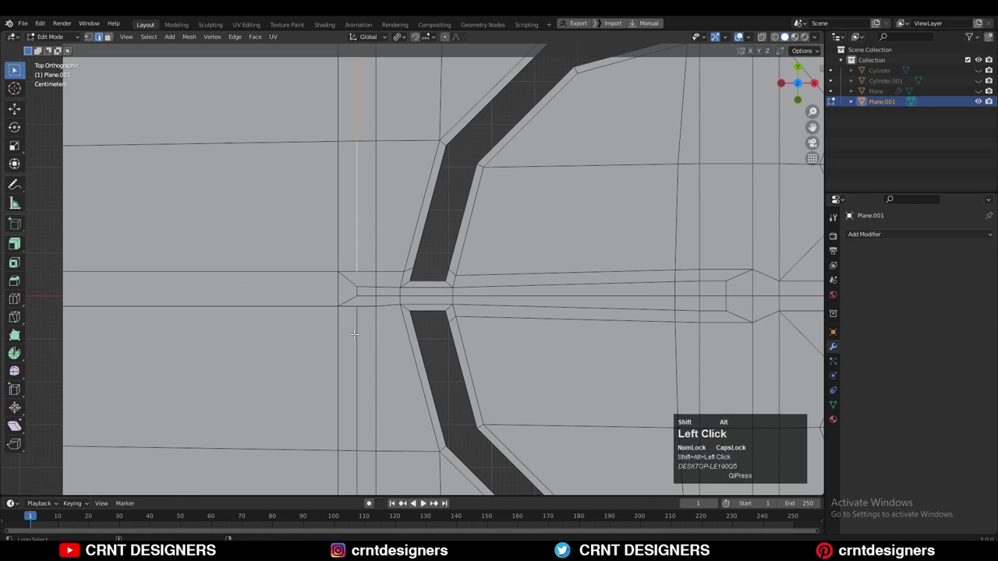
key("ctrl+x")
Symmetrize the whole mesh from +Y to -Y and check the face loops around the left slots
key("3")
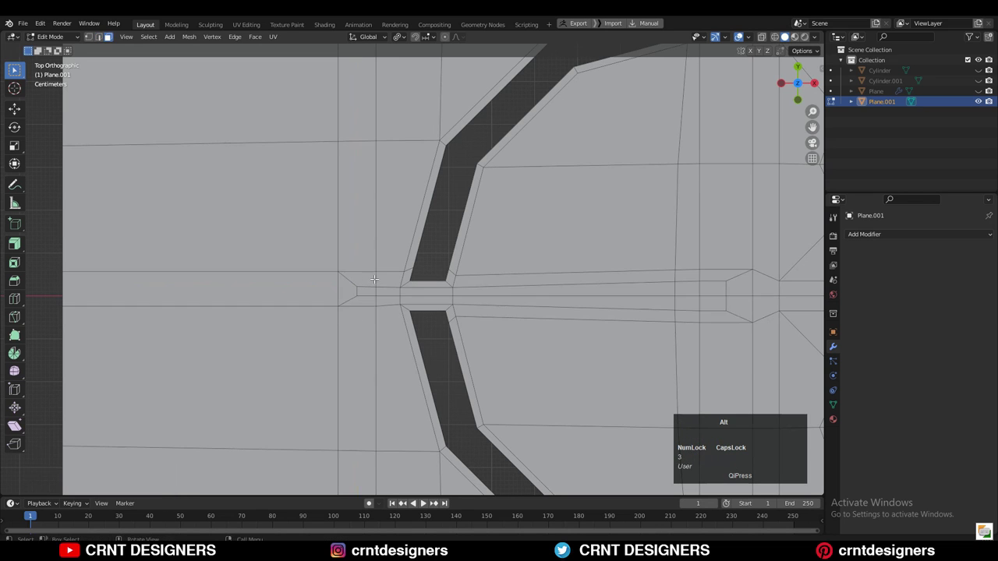
left_click(374, 279, "alt")
scroll(440, 273, "down", 1)
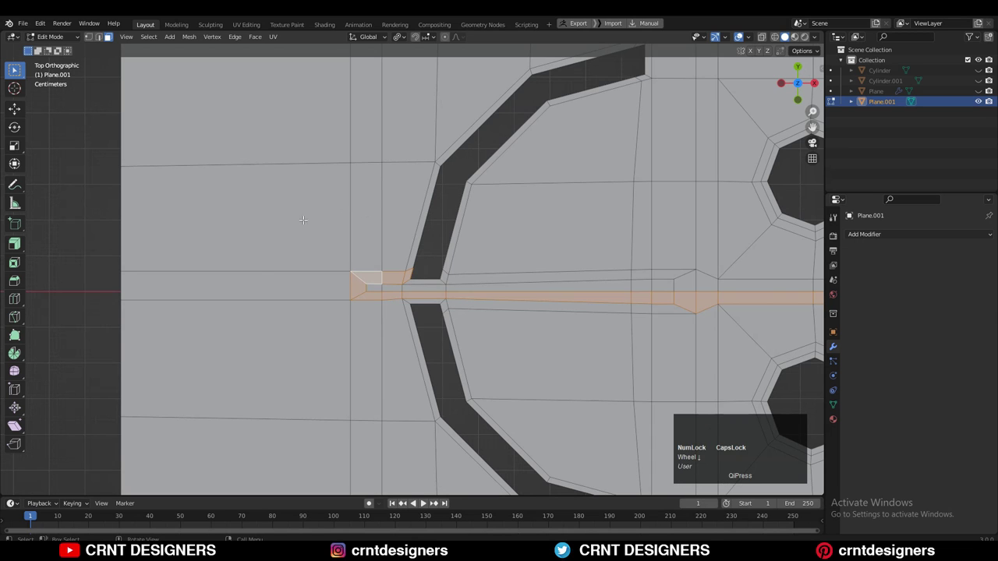
key("a")
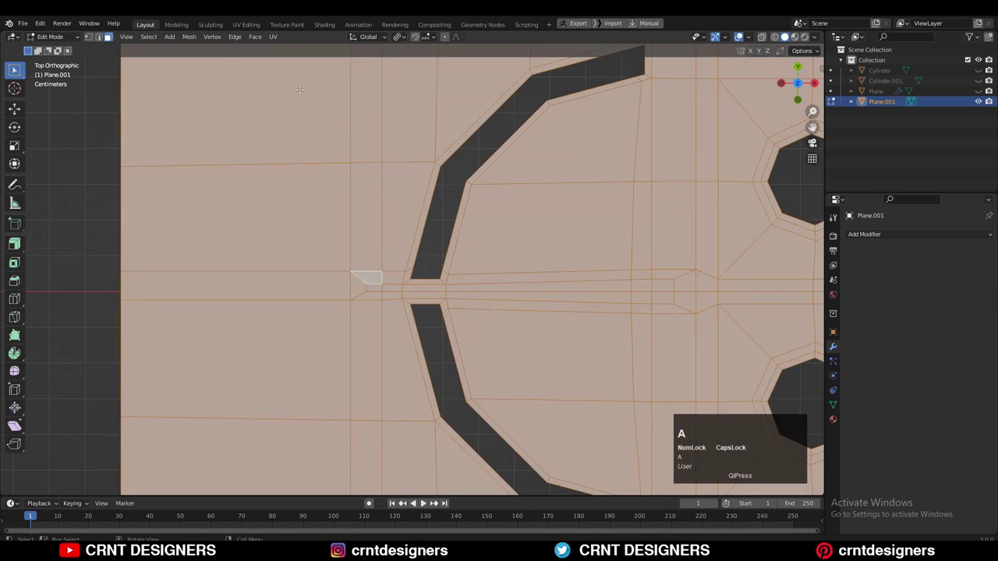
left_click(187, 37)
left_click(226, 182)
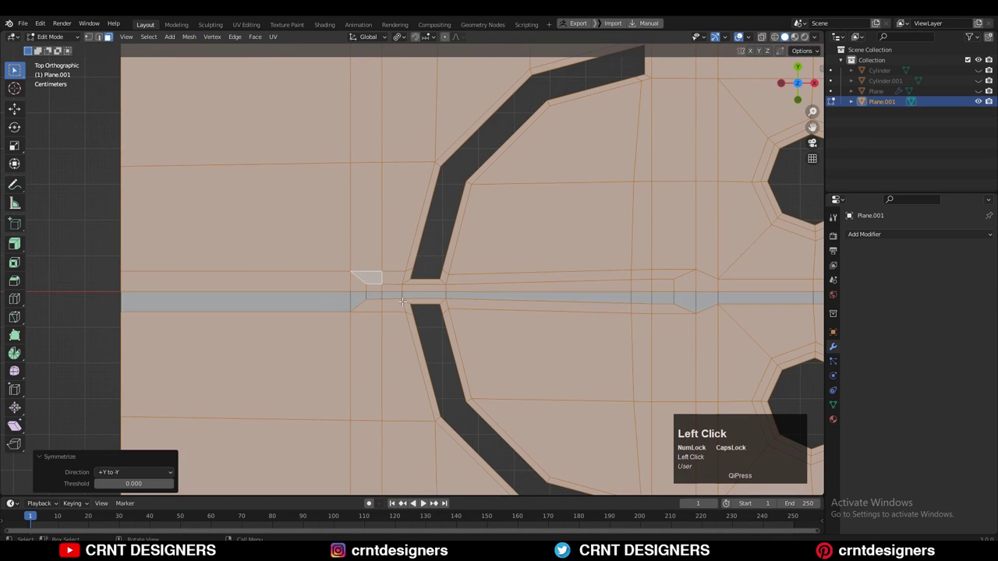
left_click(362, 286, "alt")
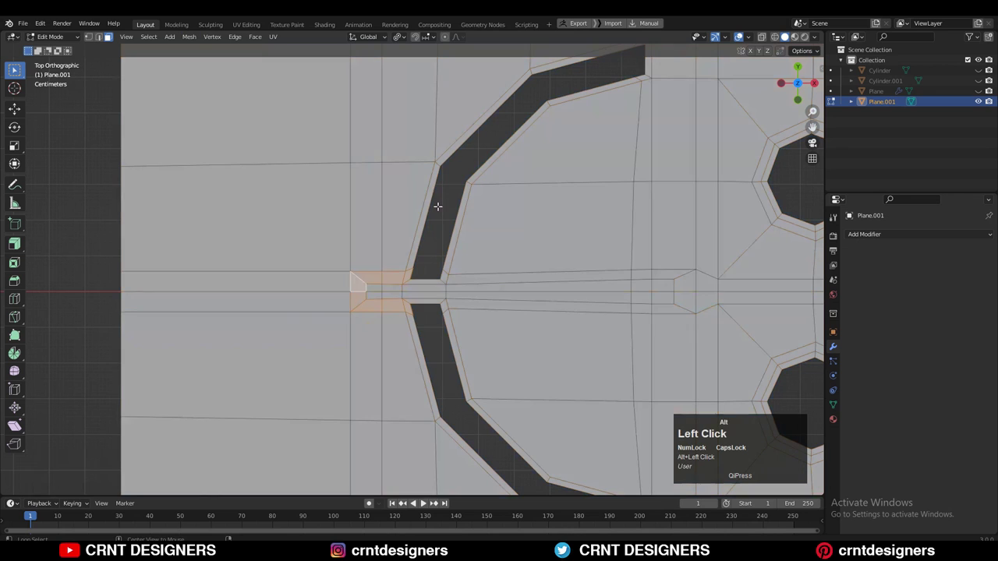
left_click(444, 281, "alt")
left_click(681, 276, "alt")
Slide the bent vertical edges between the left slots' inner ends toward the neighbouring straight vertical loop
scroll(577, 263, "down", 3)
middle_click_drag(441, 242, 402, 270, "shift")
middle_click_drag(501, 220, 491, 200, "shift")
key("2")
left_click(502, 264)
left_click(501, 338, "ctrl")
middle_click_drag(537, 255, 517, 201, "shift")
key("g")
key("g")
left_click(559, 256)
key("alt+a")
Add centred loop cuts through the upper left slot's inner and outer ends
scroll(528, 223, "down", 2)
key("Tab")
key("Tab")
scroll(464, 328, "up", 4)
key("1")
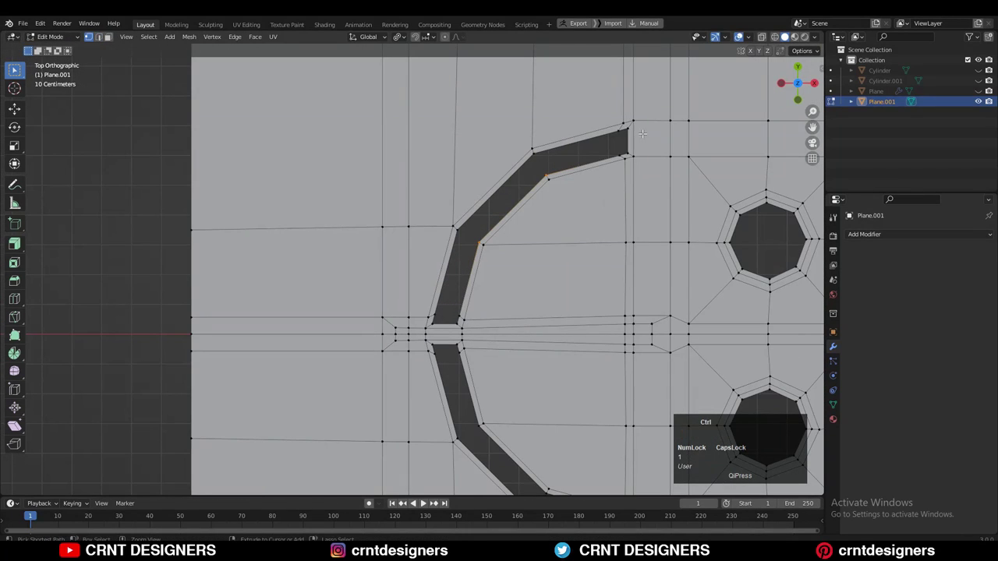
key("ctrl+r")
left_click(649, 137)
right_click(648, 137)
right_click(452, 323)
Round the upper left slot's outer end near the centre line by moving its middle and corner vertices
middle_click_drag(455, 304, 514, 238, "shift")
scroll(524, 251, "up", 4)
key("1")
left_click_drag(486, 277, 493, 278)
left_click(17, 114)
scroll(499, 277, "up", 4)
middle_click_drag(558, 247, 371, 227, "shift")
left_click_drag(379, 220, 414, 265)
left_click_drag(390, 224, 390, 226)
left_click_drag(409, 263, 406, 263)
Round the upper left slot's inner end by moving its vertices, and rotate and nudge the end edge into line
scroll(530, 140, "down", 5)
middle_click_drag(530, 140, 207, 490, "shift")
left_click_drag(461, 204, 501, 217)
left_click_drag(471, 231, 489, 190)
key("2")
left_click(487, 216)
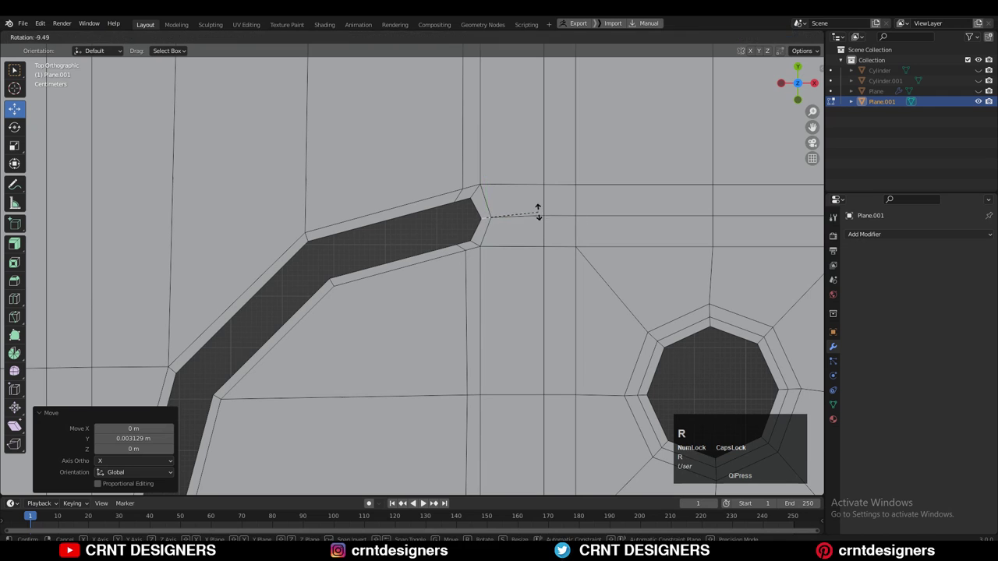
left_click(538, 216)
left_click_drag(488, 195, 487, 195)
left_click(421, 210)
Return to object mode and add a Catmull-Clark Subdivision modifier to the plate
scroll(421, 215, "down", 4)
middle_click_drag(292, 404, 435, 286, "shift")
scroll(435, 287, "up", 7)
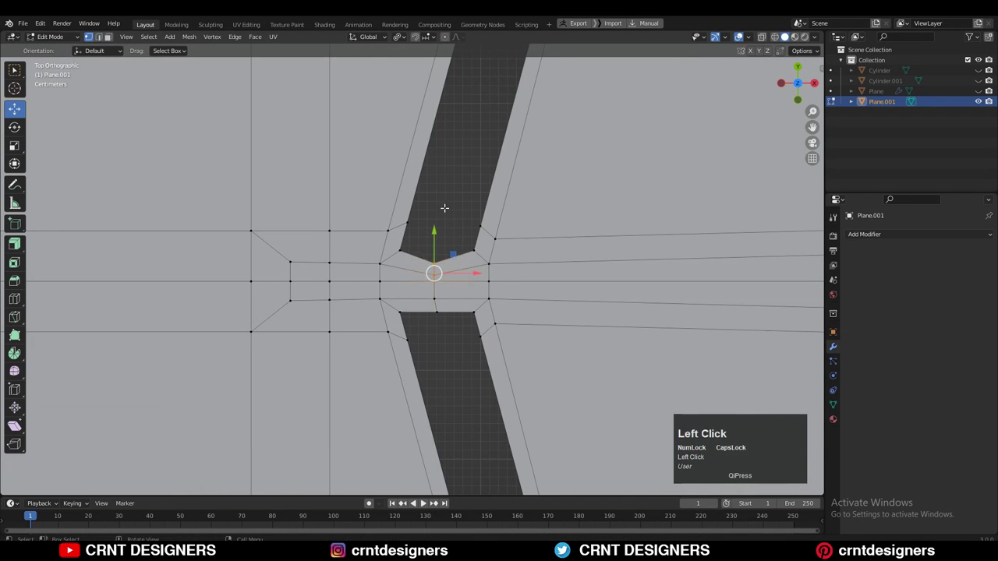
scroll(446, 208, "down", 3)
key("Tab")
scroll(483, 207, "down", 2)
left_click(895, 236)
left_click(822, 424)
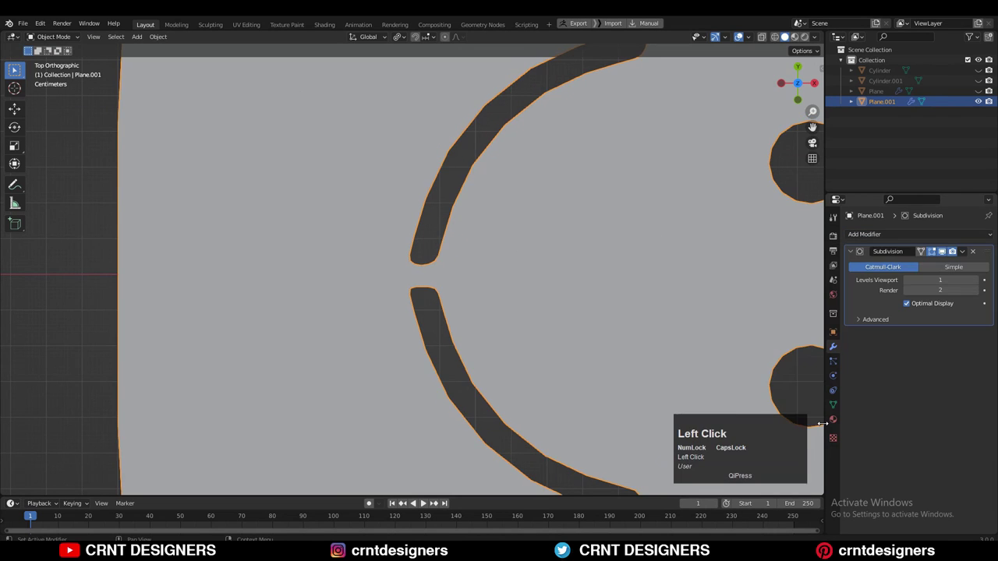
Examine the smoothed left slots and inspect the mesh between their outer ends in edit mode
scroll(566, 217, "down", 4)
middle_click_drag(535, 226, 460, 300, "shift")
scroll(389, 284, "up", 2)
middle_click_drag(380, 283, 450, 207, "shift")
scroll(422, 276, "up", 3)
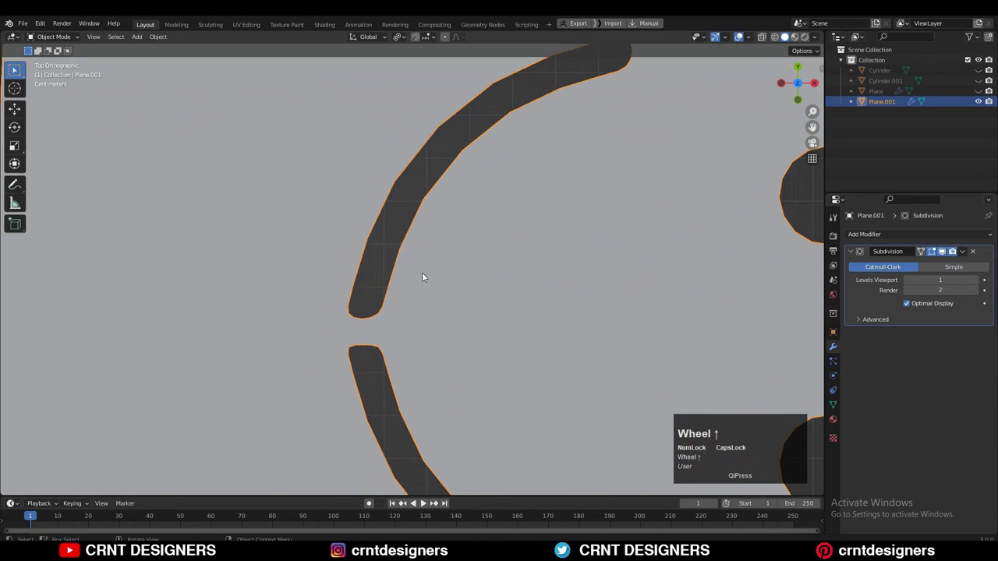
key("Tab")
middle_click_drag(392, 318, 424, 265, "shift")
scroll(425, 265, "up", 3)
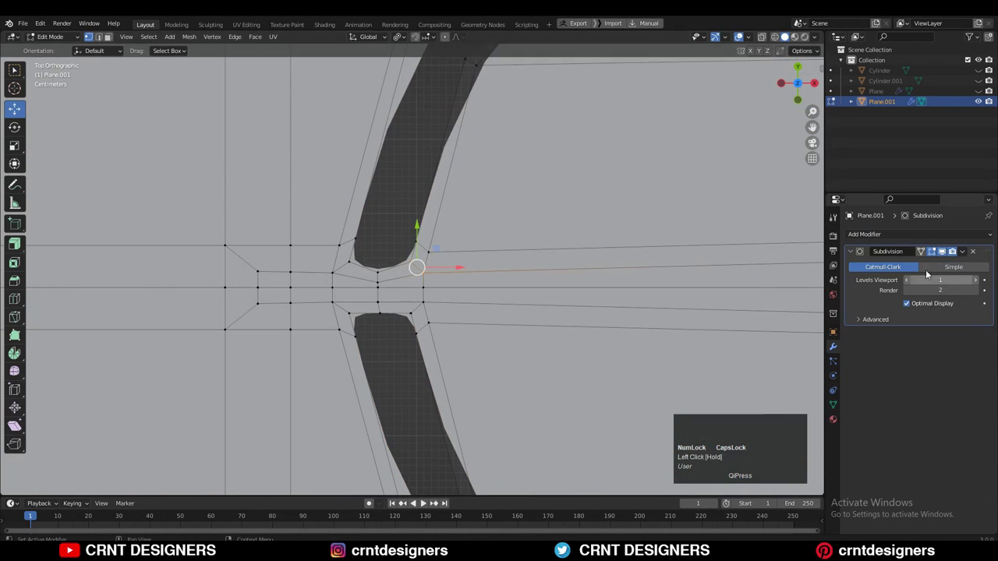
Try to nudge the corner vertices at the upper left slot's outer end, and undo the recent changes
left_click_drag(417, 227, 423, 223)
left_click_drag(343, 225, 343, 225)
scroll(403, 218, "down", 3)
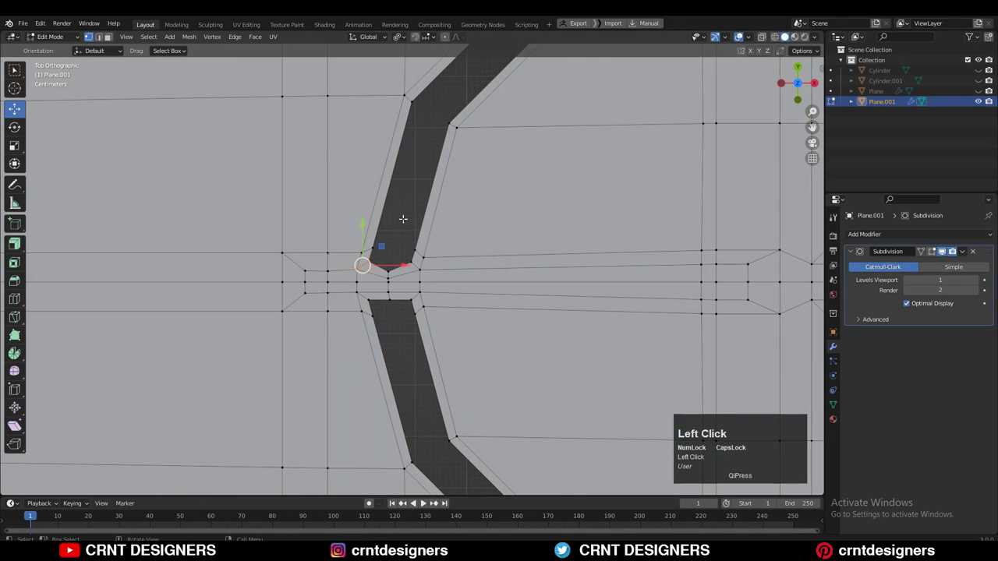
key("ctrl+z")
key("ctrl+z")
key("ctrl+z")
key("ctrl+z")
Set the Subdivision modifier's viewport level to 2 and reopen the plate mesh for editing
key("Tab")
left_click(973, 281)
key("Tab")
scroll(521, 288, "down", 5)
middle_click_drag(521, 288, 415, 304, "shift")
key("Tab")
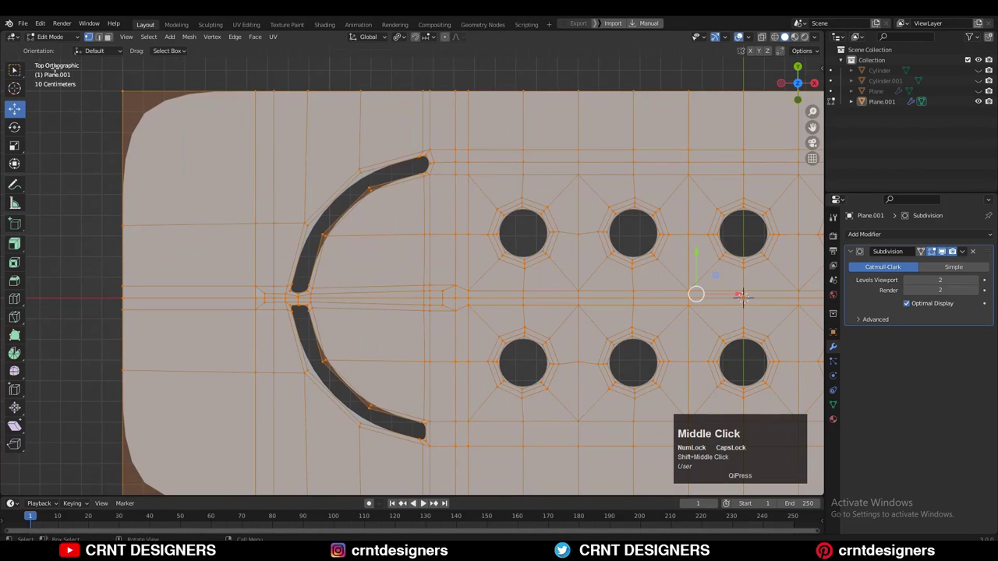
Symmetrize the whole plate mesh to copy the rounded slot end, and check the smoothed shape
key("a")
left_click(193, 37)
left_click(219, 182)
left_click(128, 472)
scroll(436, 304, "down", 5)
key("Tab")
key("Tab")
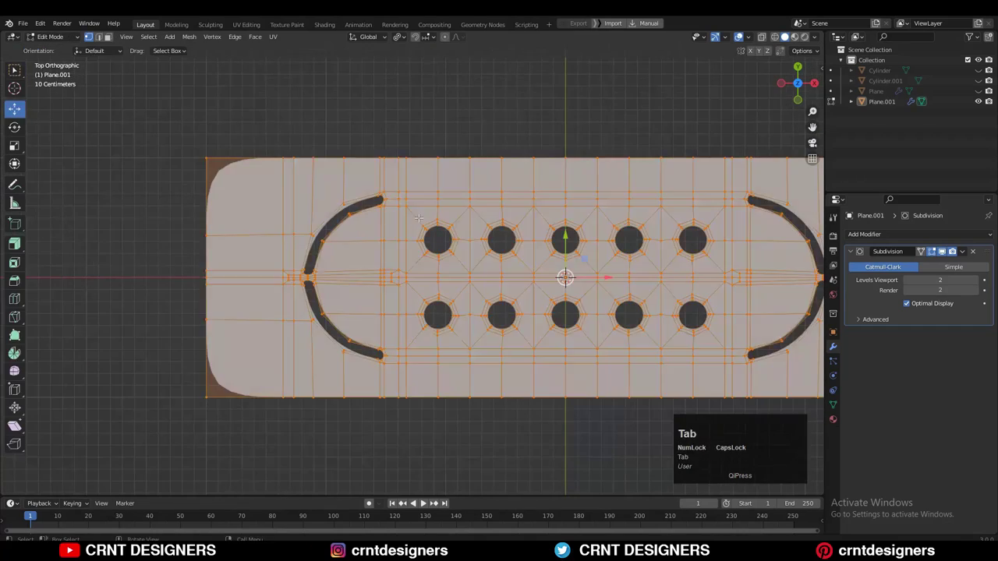
Turn off the Subdivision modifier's edit-mode display and slide an edge beside the upper left slot's inner end
scroll(312, 277, "up", 10)
left_click(321, 258)
left_click(931, 251)
key("2")
left_click(366, 324)
key("g")
key("g")
left_click(369, 318)
Slide the remaining edges around the upper left slot's inner end to even out its rounding, and preview the smoothing
left_click(443, 325)
key("g")
key("g")
left_click(464, 248)
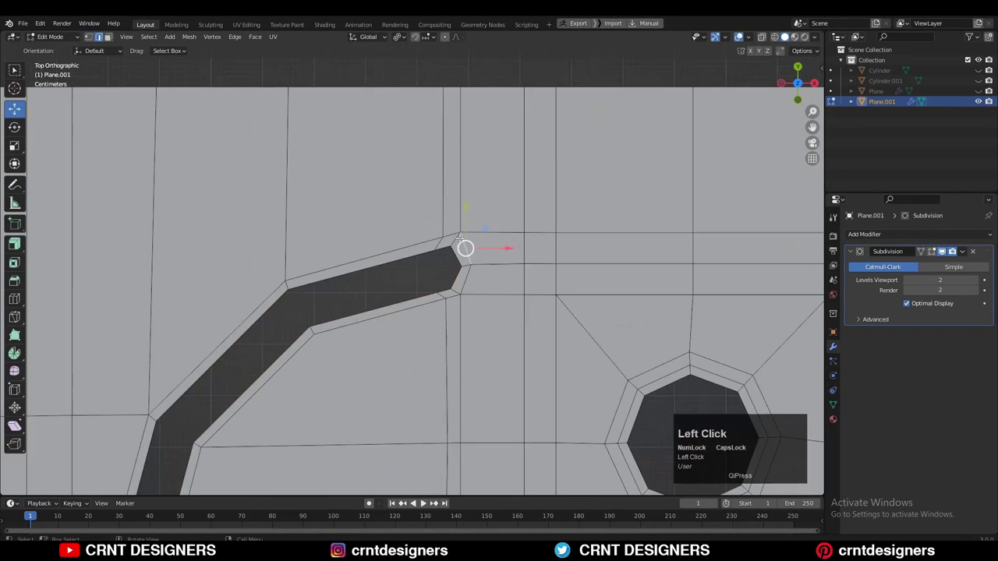
key("g")
key("g")
key("Tab")
key("Tab")
Symmetrize the whole plate mesh in two directions to carry the upper left slot's corrections to the other slots
key("a")
left_click(189, 37)
left_click(218, 182)
left_click(188, 36)
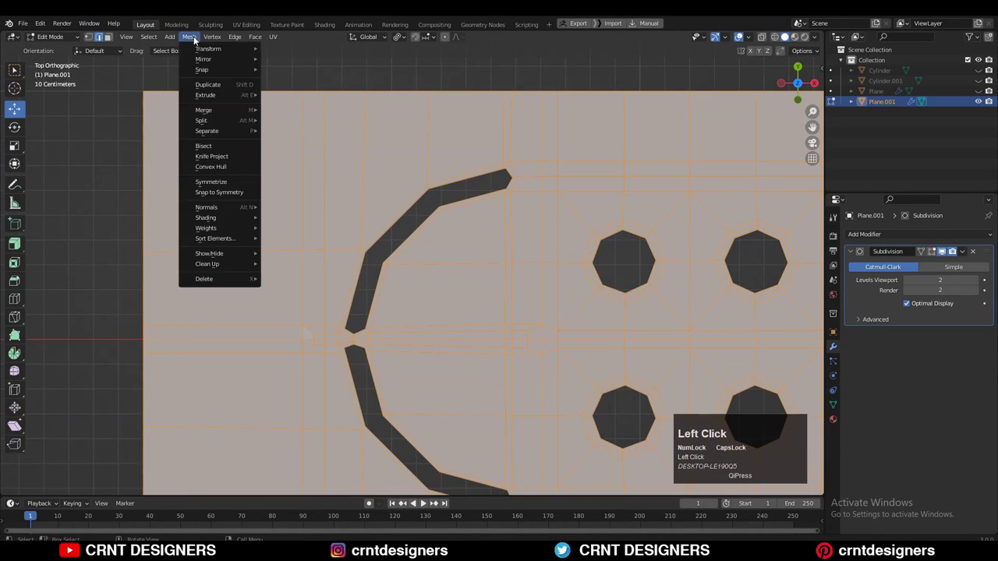
left_click(202, 182)
left_click(134, 472)
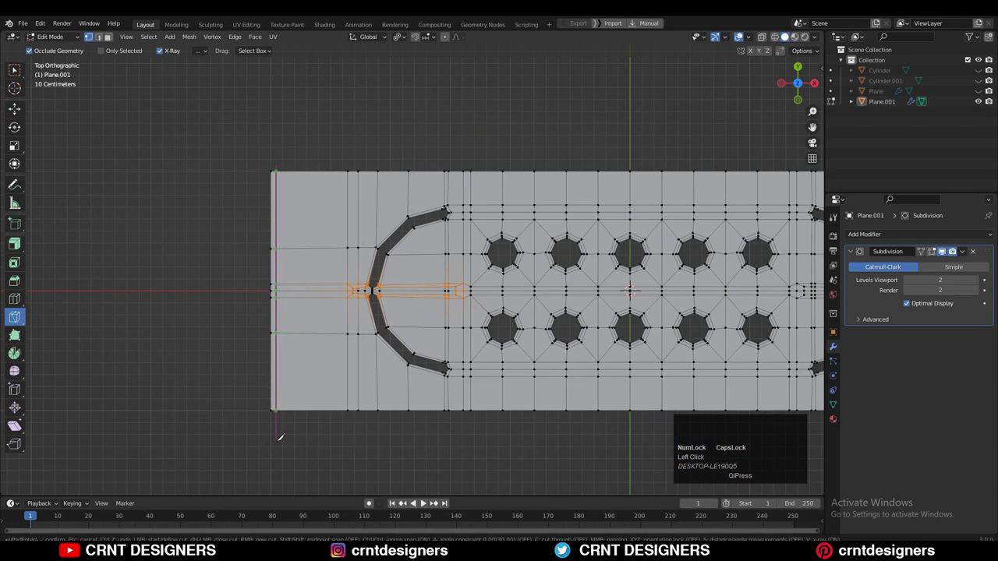
Knife-cut support lines just inside the plate's left and upper edges, and move the upper line about 0.036 m along Y
key("y")
scroll(312, 327, "down", 4)
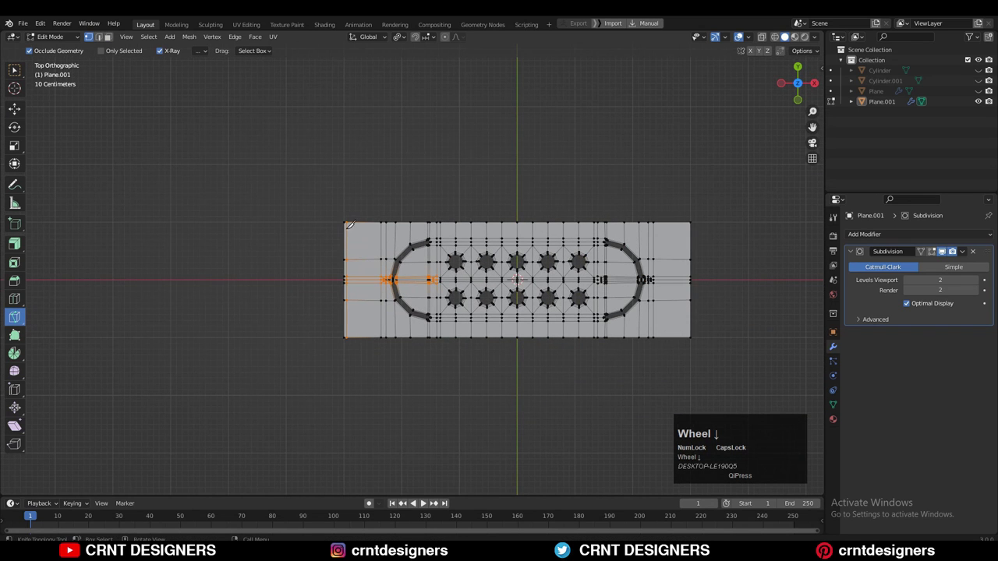
scroll(399, 216, "up", 3)
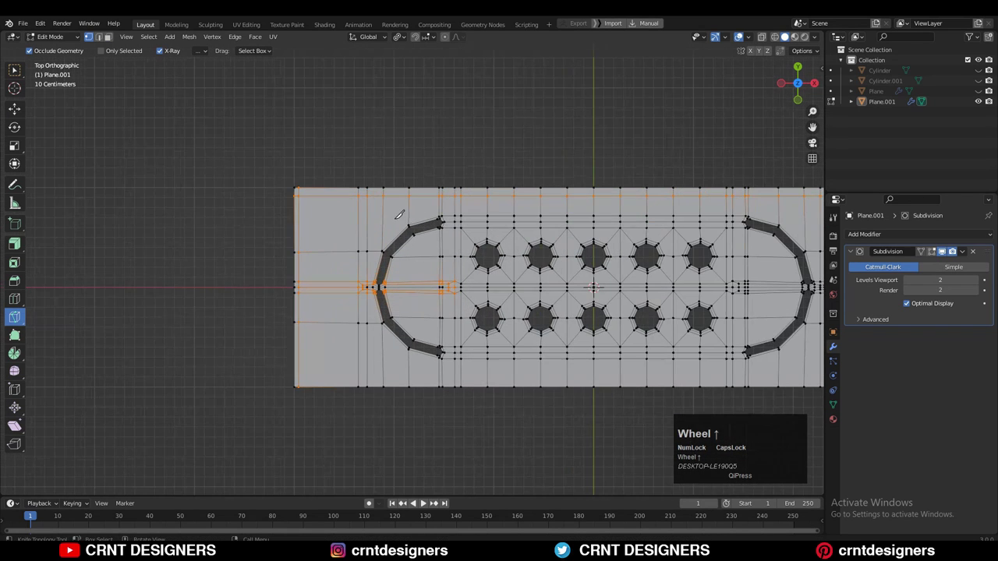
key("2")
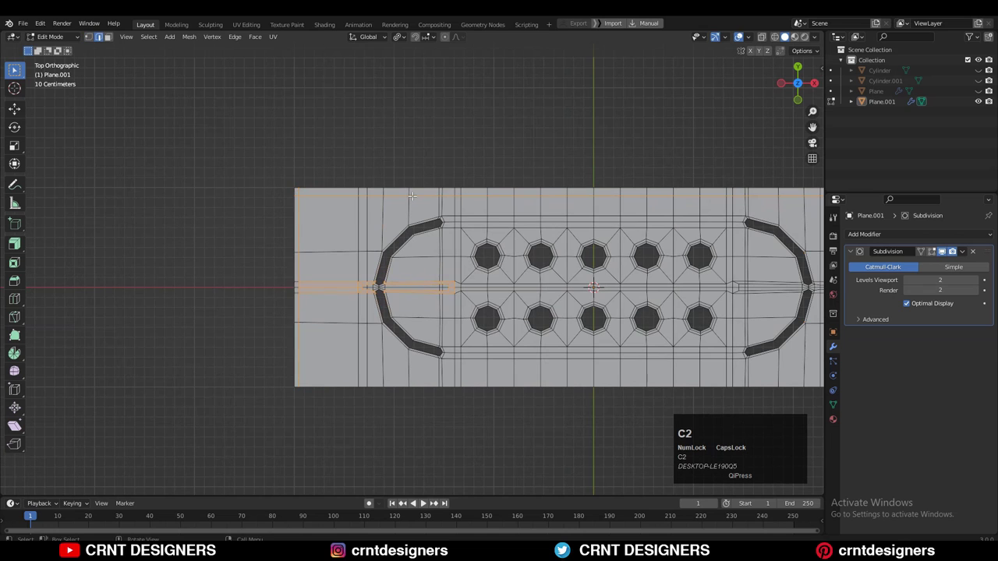
left_click(568, 206, "shift")
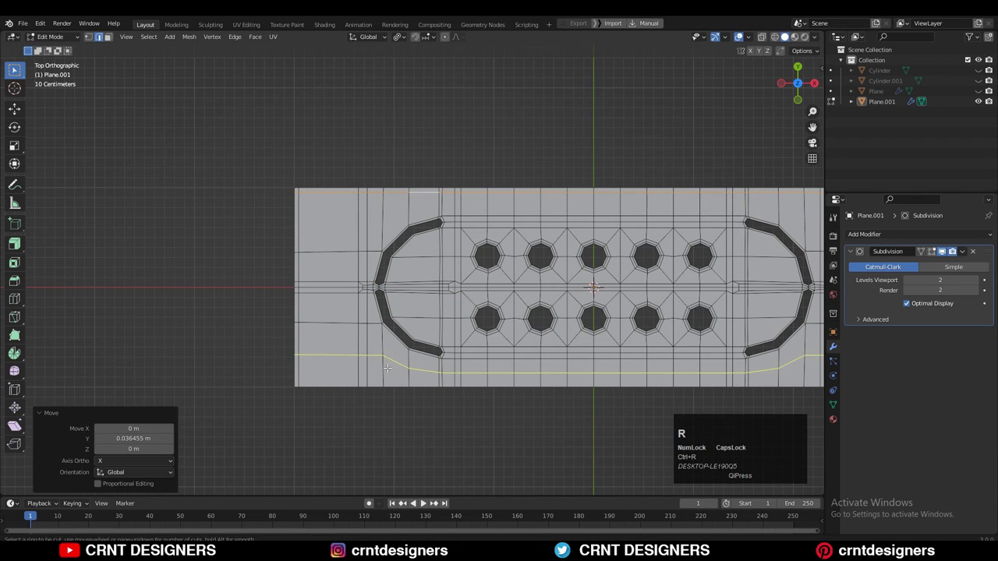
Symmetrize the whole mesh from top to bottom to copy the upper support line to the lower edge
key("a")
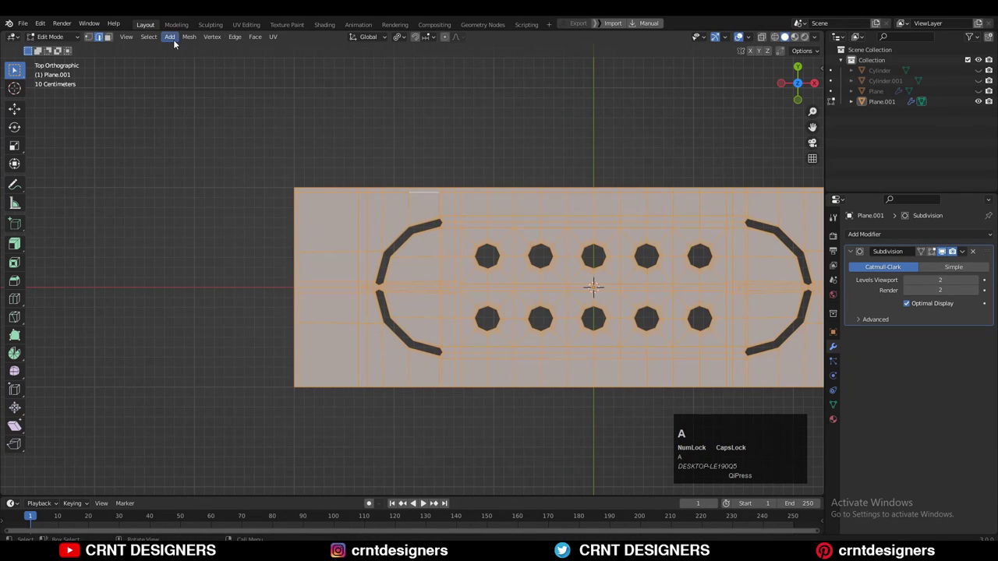
left_click(188, 37)
left_click(204, 182)
left_click(271, 226)
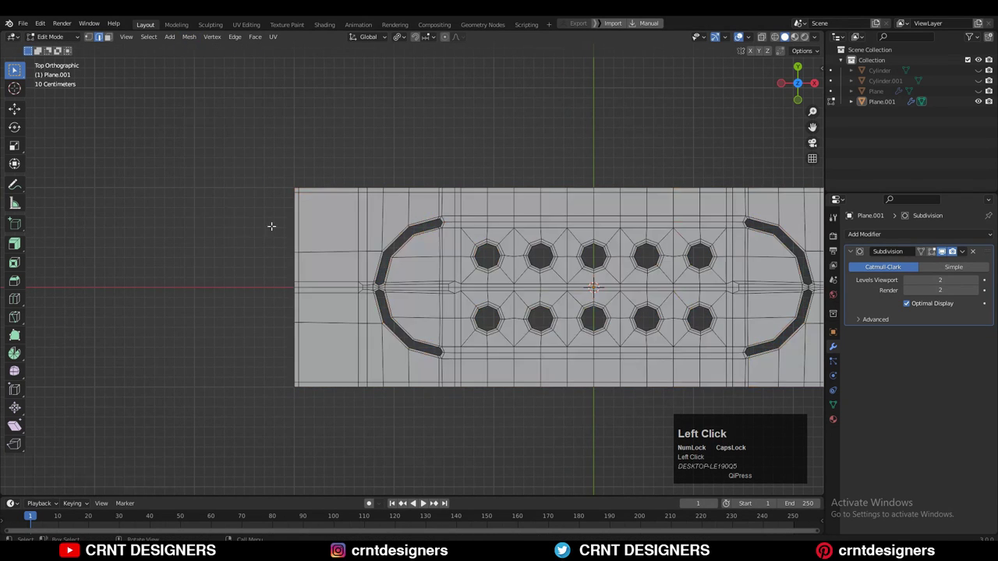
Symmetrize the whole mesh from left to right to copy the left support line to the right end
middle_click_drag(271, 226, 162, 233, "shift")
key("a")
left_click(191, 39)
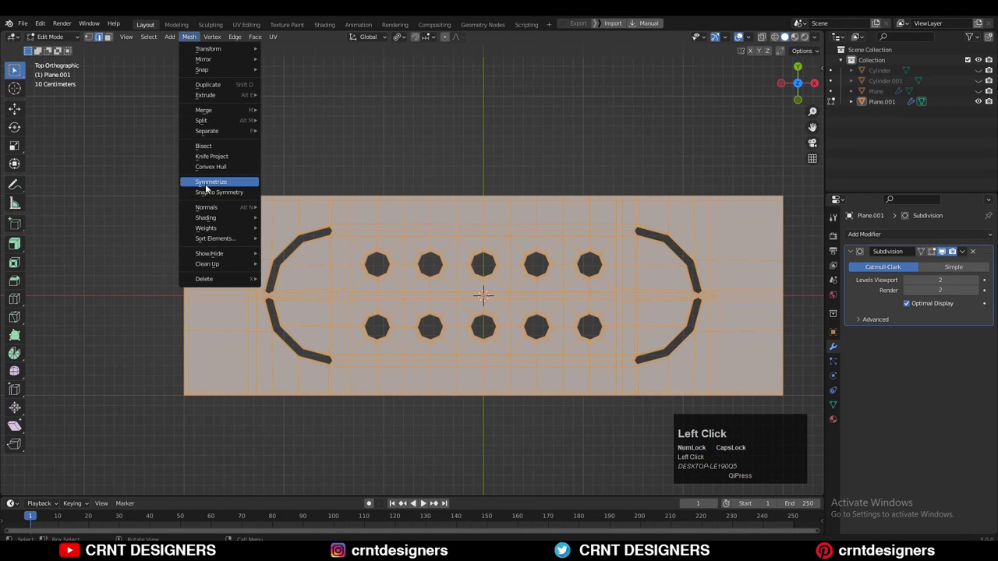
left_click(206, 184)
left_click(100, 473)
left_click(109, 437)
left_click(414, 125)
Return to object mode and save the file
key("Tab")
middle_click_drag(534, 299, 483, 295, "shift")
scroll(483, 295, "down", 1)
key("ctrl+s")
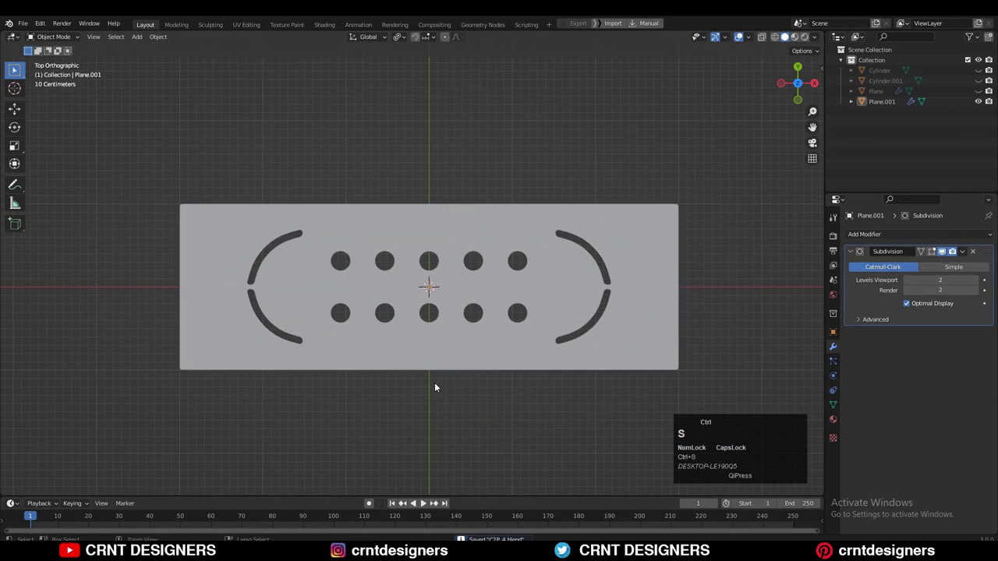
Extrude the whole plate mesh downward by about 0.09 m to give it thickness, and check the smoothed result
middle_click_drag(435, 382, 535, 172)
key("Tab")
key("a")
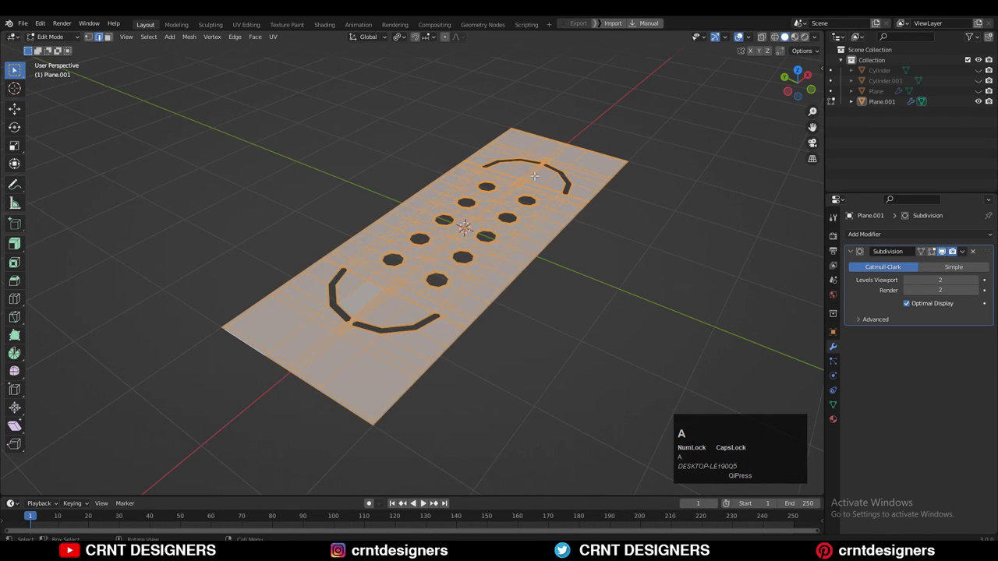
left_click(17, 112)
middle_click_drag(312, 136, 335, 111, "shift")
scroll(453, 106, "up", 2)
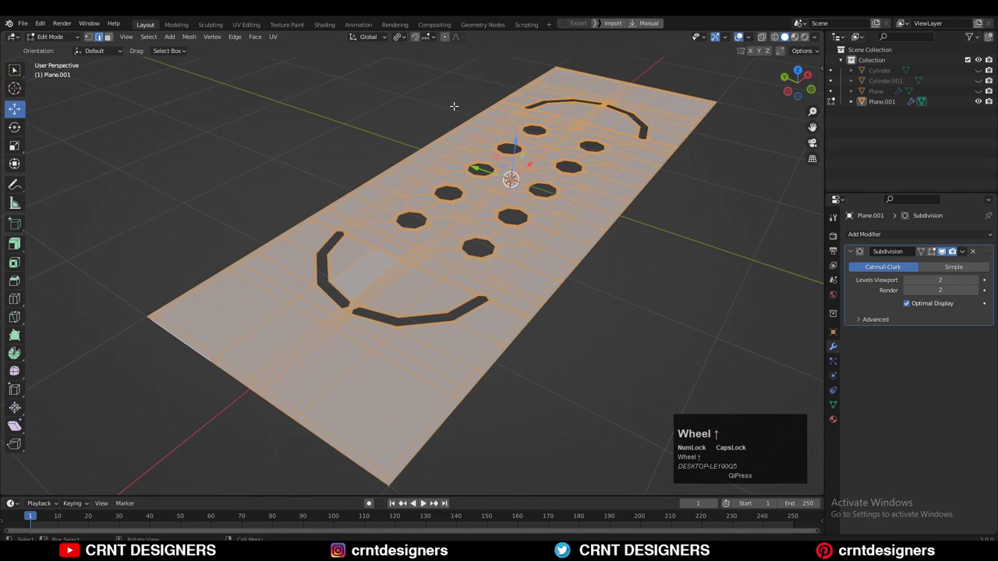
key("e")
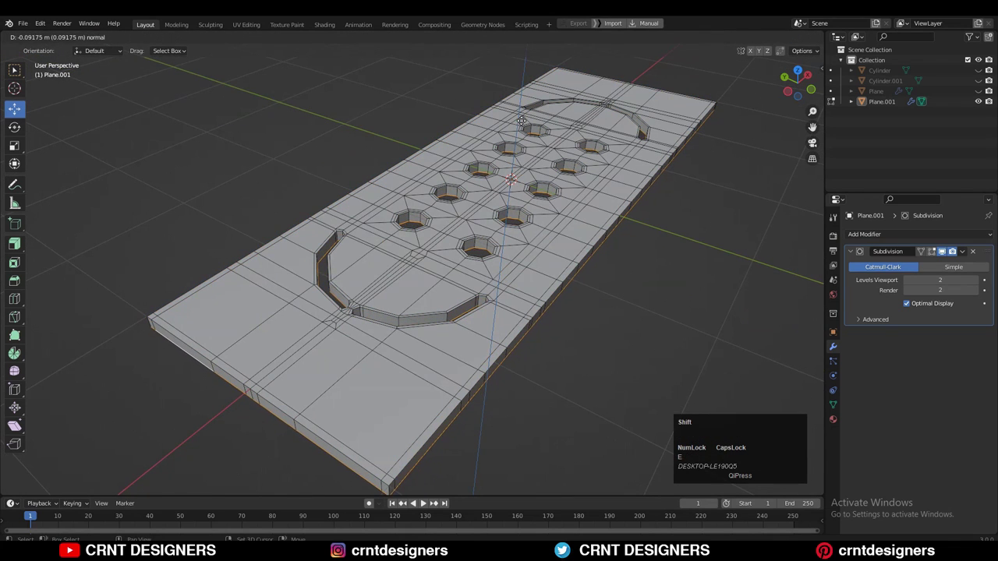
left_click(508, 173)
middle_click_drag(508, 173, 530, 187)
scroll(505, 165, "up", 4)
key("Tab")
scroll(520, 179, "down", 4)
key("Tab")
Inset the inner wall faces of all slots and circular holes by 0.01242 m
scroll(530, 187, "up", 6)
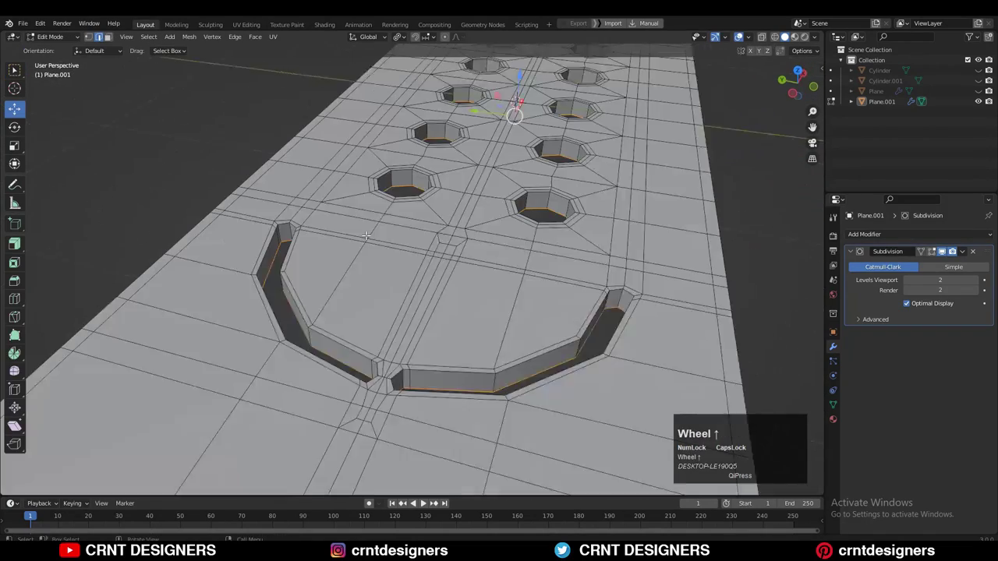
key("3")
left_click(387, 161, "alt+shift")
left_click(516, 421, "alt+shift")
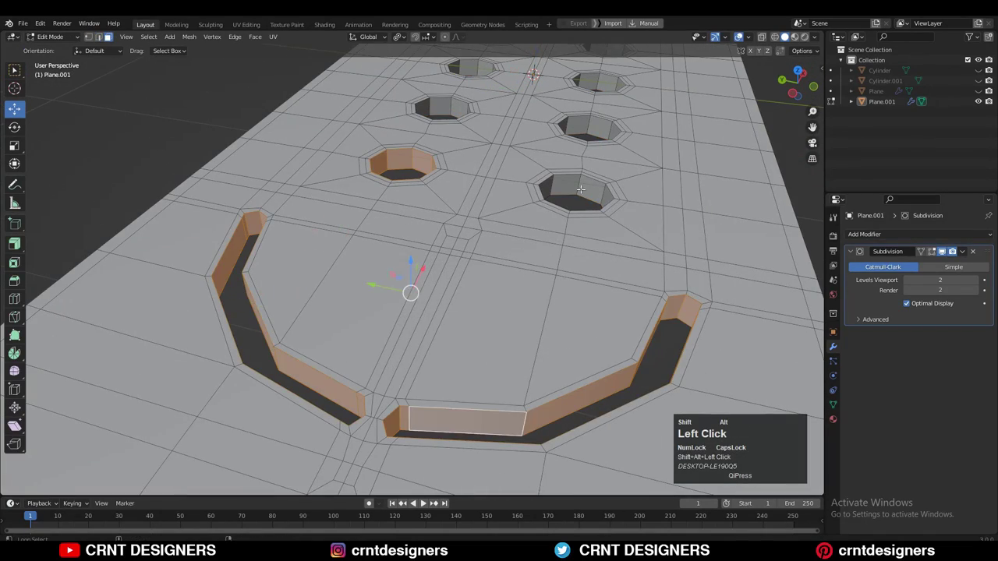
left_click(453, 108, "alt+shift")
middle_click_drag(453, 108, 481, 289, "shift")
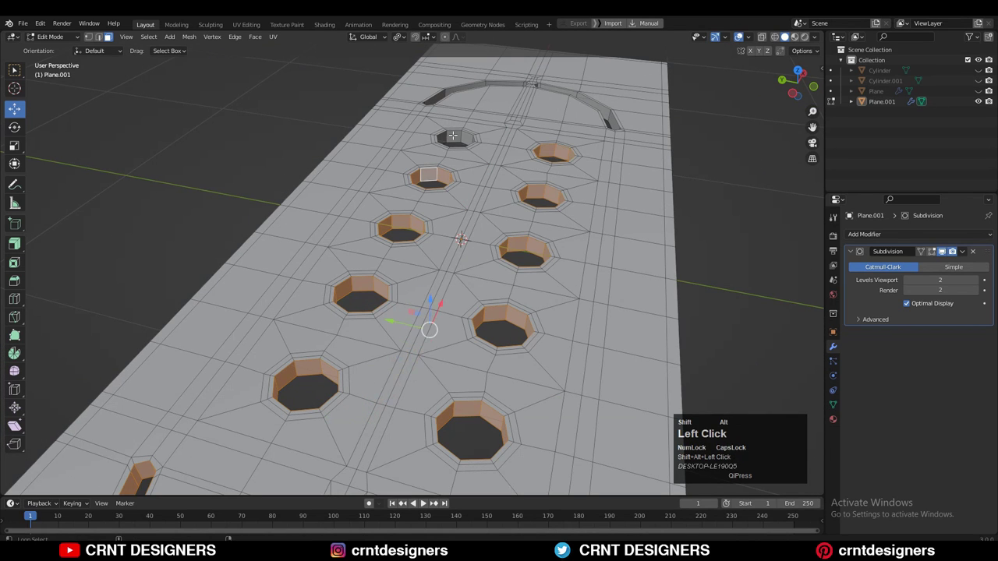
left_click(446, 94, "alt+shift")
middle_click_drag(641, 396, 610, 213, "shift")
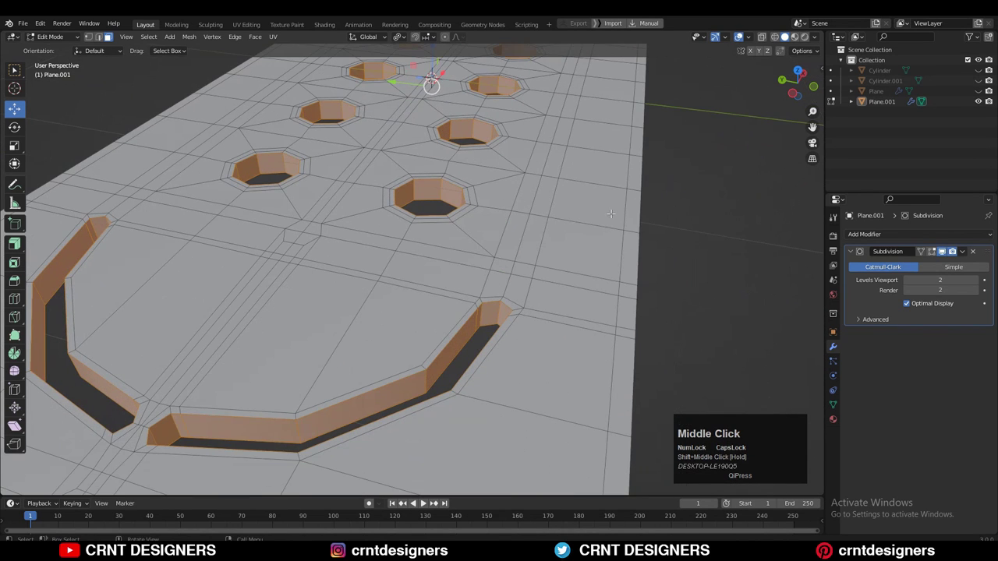
left_click(660, 247, "shift")
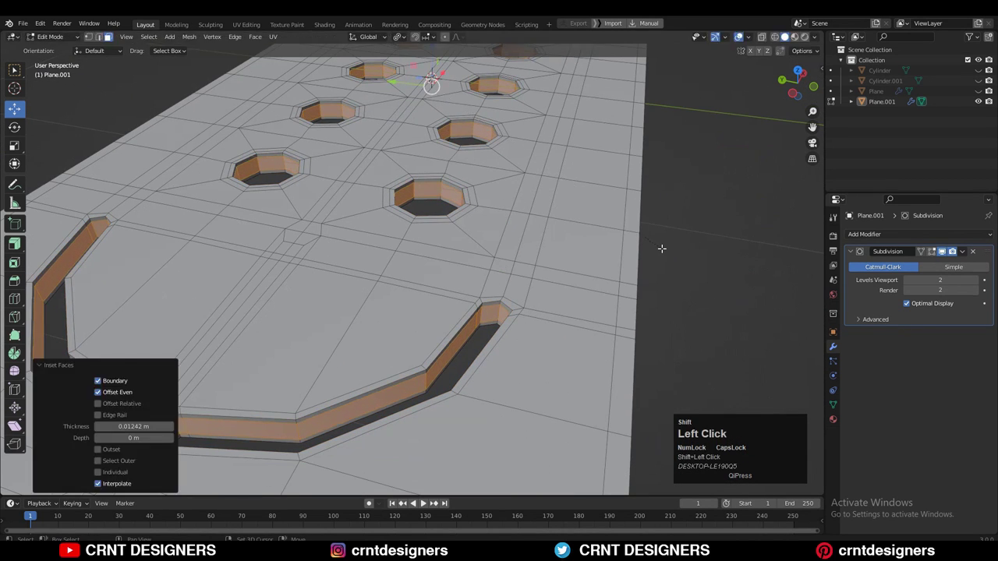
Return to object mode, inspect the plate and apply Shade Smooth to it
key("Tab")
scroll(592, 258, "down", 6)
middle_click_drag(467, 300, 375, 373)
left_click(499, 277)
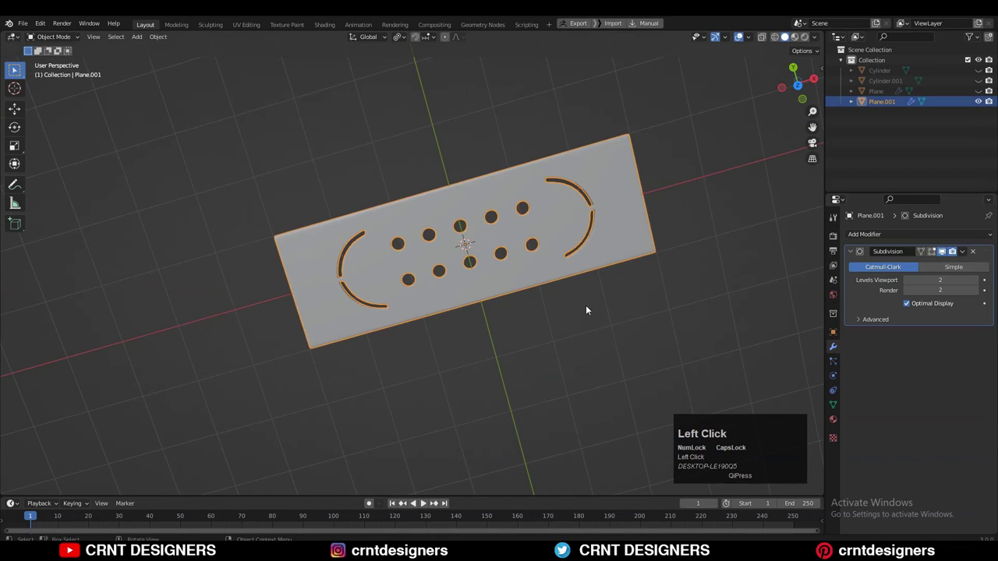
key("Tab")
key("Tab")
middle_click_drag(586, 306, 514, 247)
left_click(508, 138)
middle_click_drag(538, 327, 511, 246)
left_click(511, 246)
right_click(510, 246)
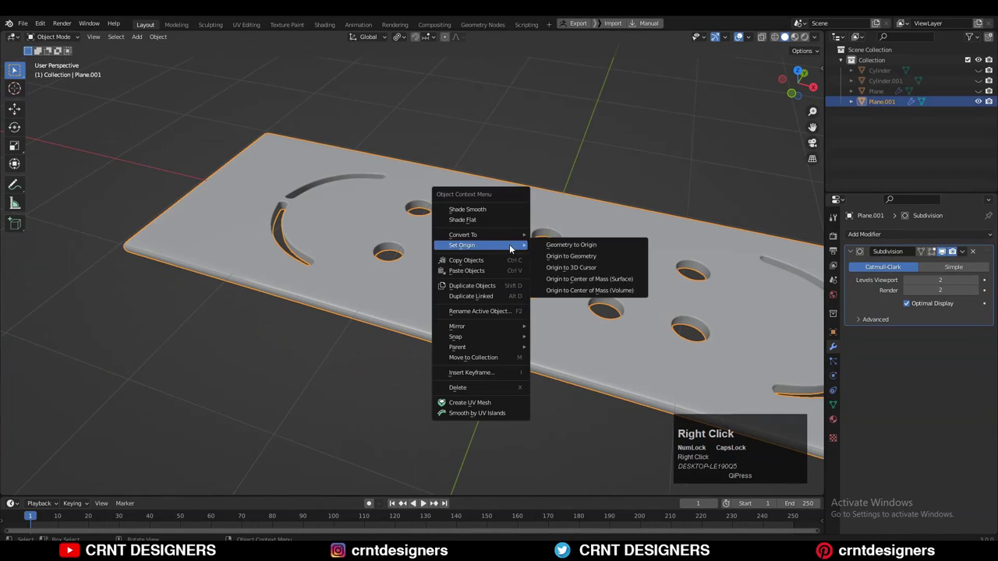
left_click(498, 207)
Inset the loop of outer side faces around the plate slightly and return to object mode
middle_click_drag(487, 214, 429, 369)
key("Tab")
key("3")
left_click(407, 373, "alt")
scroll(499, 359, "up", 3)
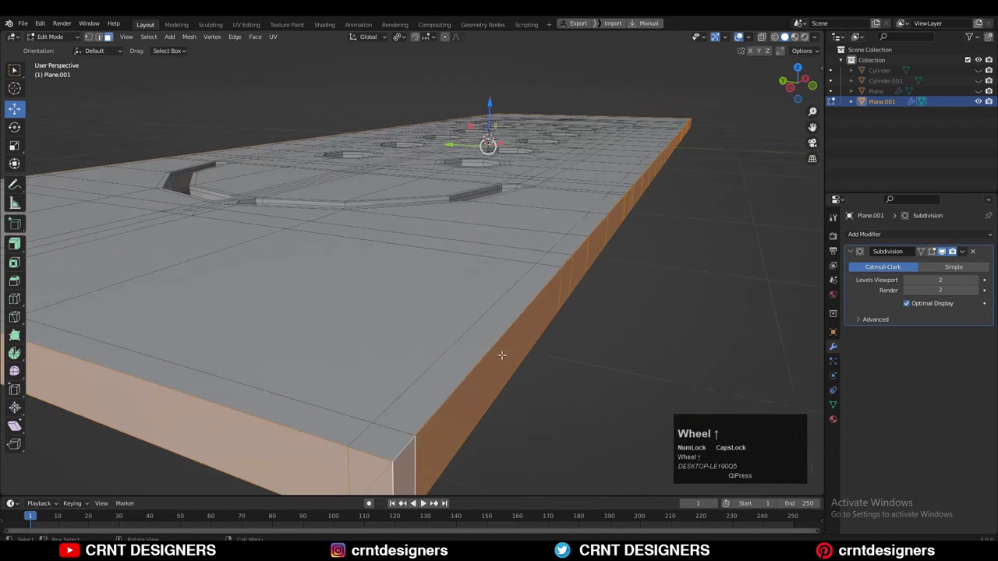
key("i")
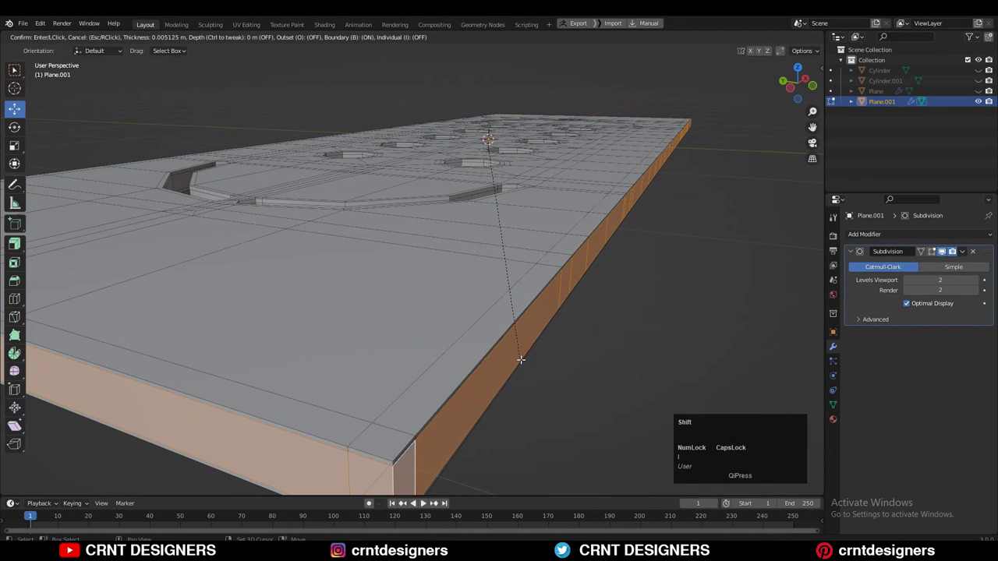
left_click(517, 357)
key("Tab")
scroll(441, 412, "down", 4)
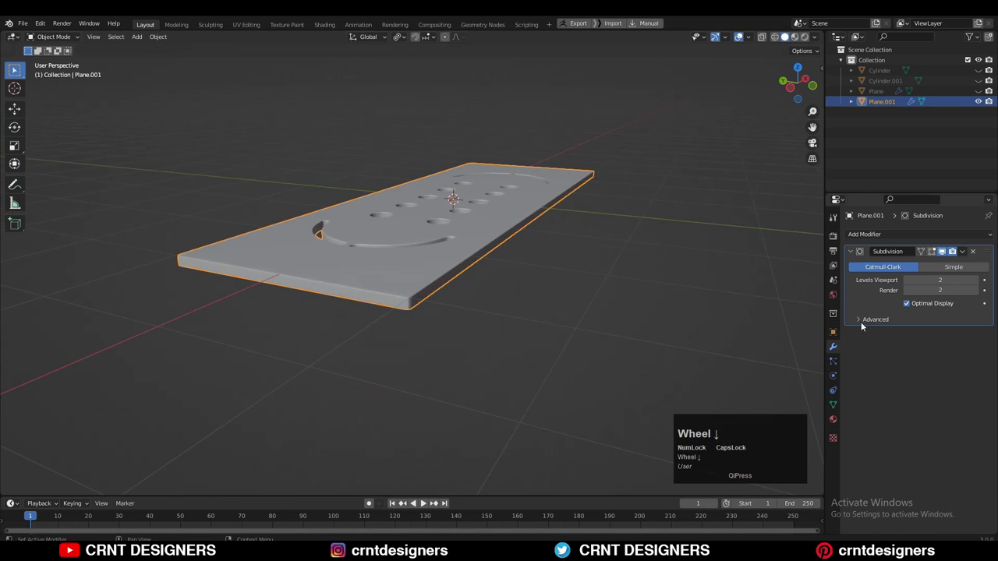
Expand the plate mesh's Normals settings and save the file
left_click(832, 405)
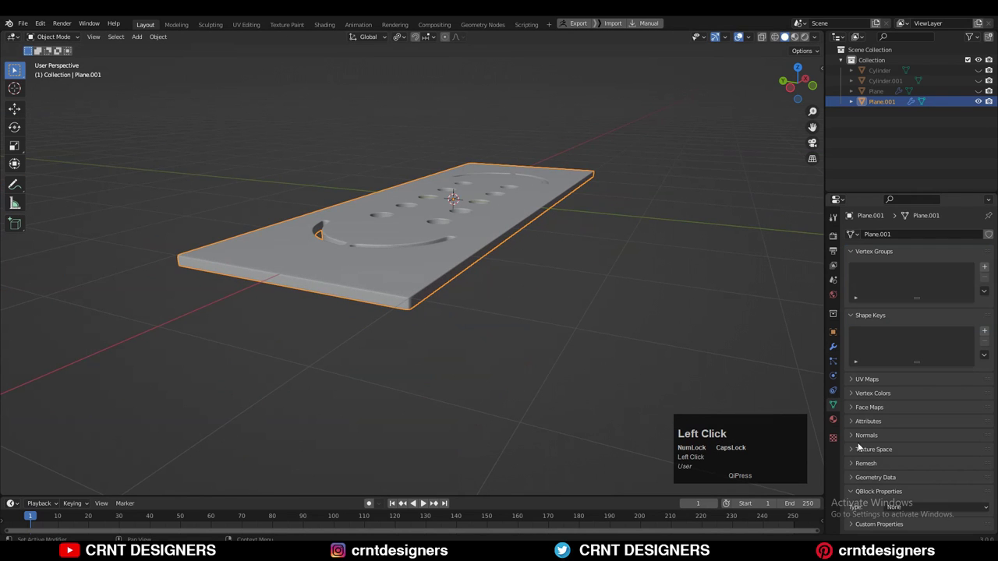
left_click(493, 293)
middle_click_drag(494, 293, 359, 378)
left_click(418, 146)
left_click(422, 118)
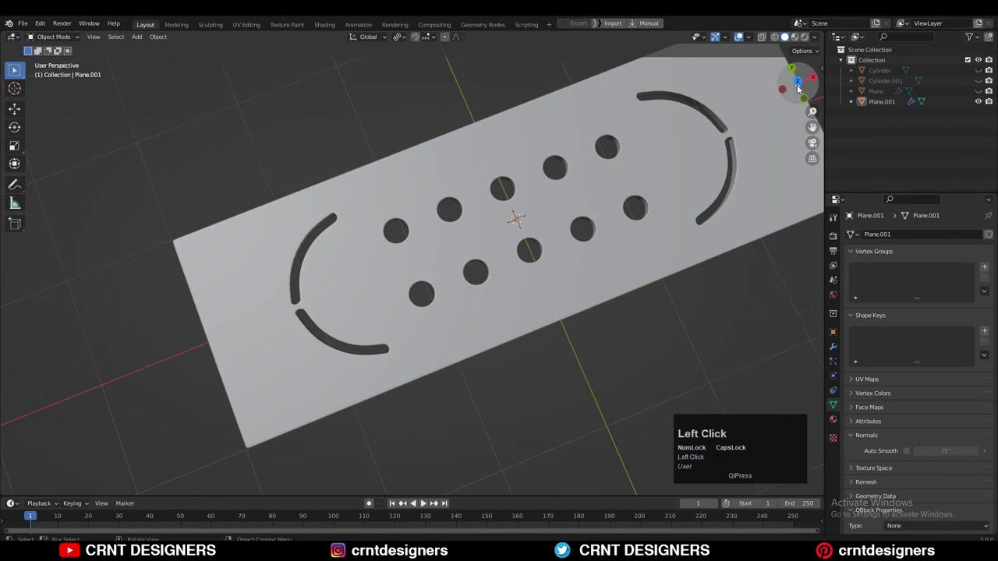
left_click(797, 86)
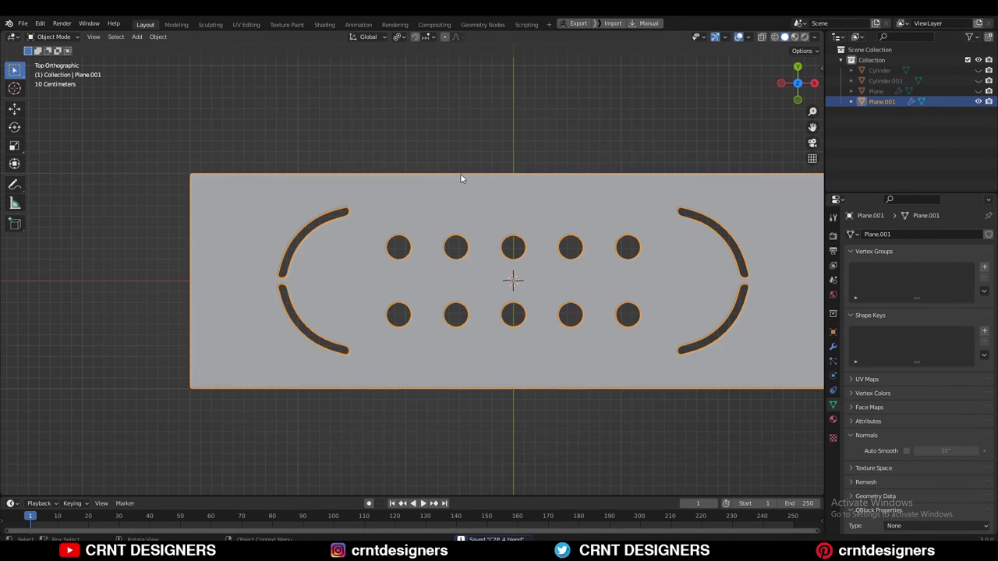
Add a centred vertical loop cut between the plate's left edge and the slots, plus horizontal loop cuts through the upper and lower halves
key("Tab")
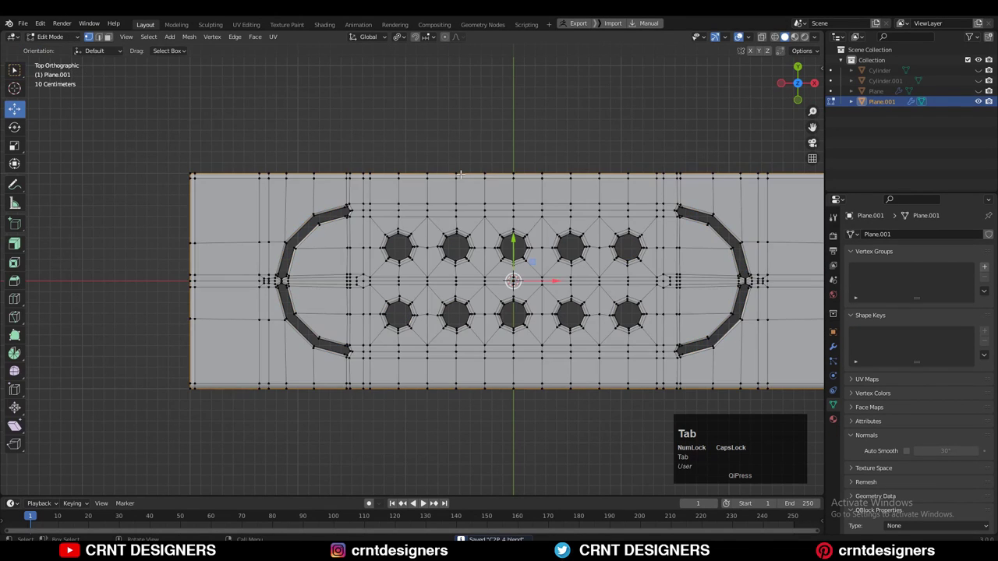
key("Tab")
key("Tab")
left_click(240, 172)
right_click(240, 173)
key("ctrl+r")
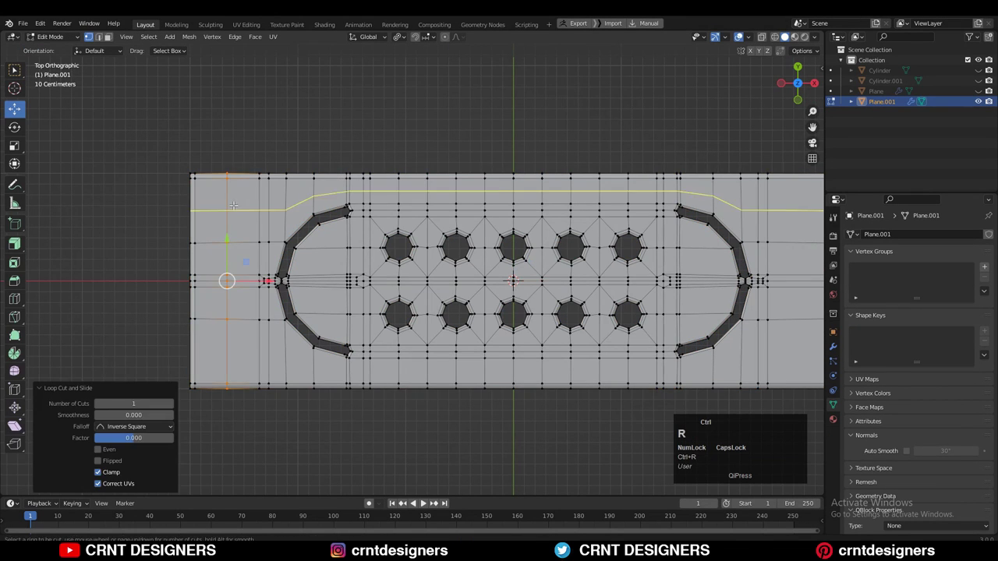
left_click(234, 206)
key("ctrl+r")
left_click(234, 352)
Select the faces around the two loop intersections near the left corners through the plate, and shape them into octagons
key("3")
left_click(761, 37)
left_click_drag(254, 327, 205, 375, "shift")
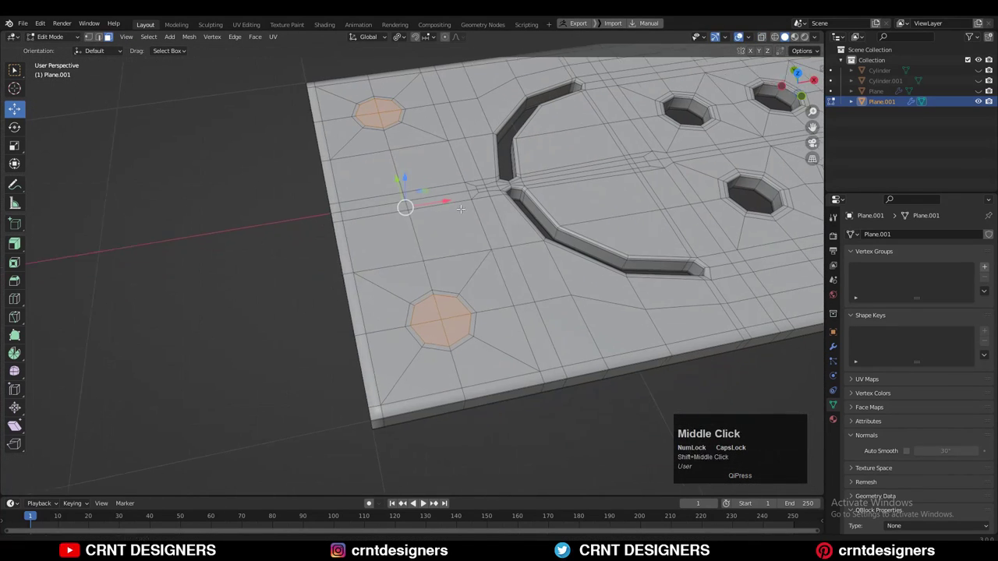
middle_click_drag(400, 200, 516, 205)
Change the pivot point, and inset and resize the octagonal face groups near the plate's left corners
left_click(399, 36)
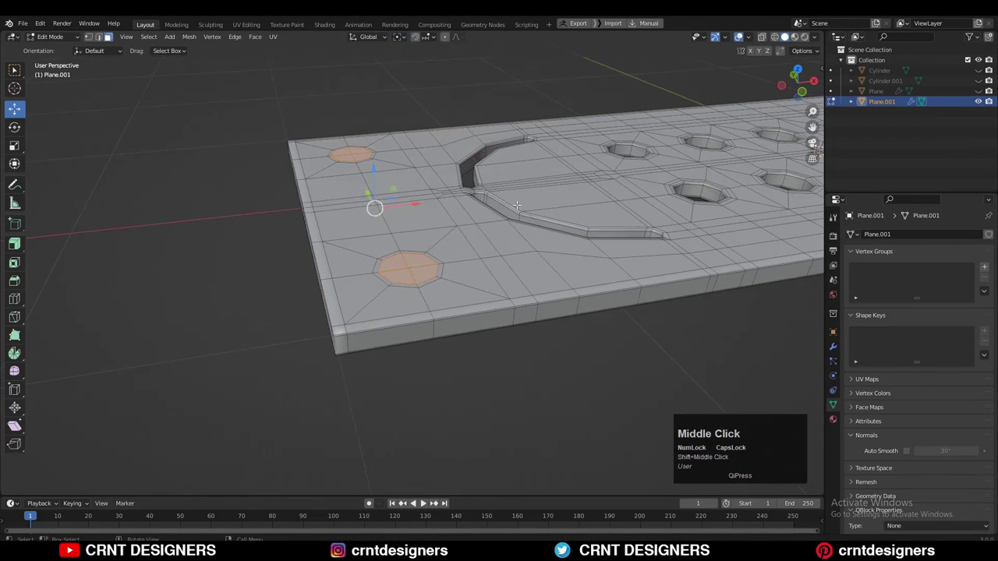
key("i")
left_click(623, 226)
key("s")
left_click(545, 232)
key("i")
left_click(427, 210)
Recess the octagonal faces near the plate's left corners into shallow pockets, selecting the loops around them
key("3")
middle_click_drag(478, 238, 430, 107, "shift")
left_click(427, 210, "alt+shift")
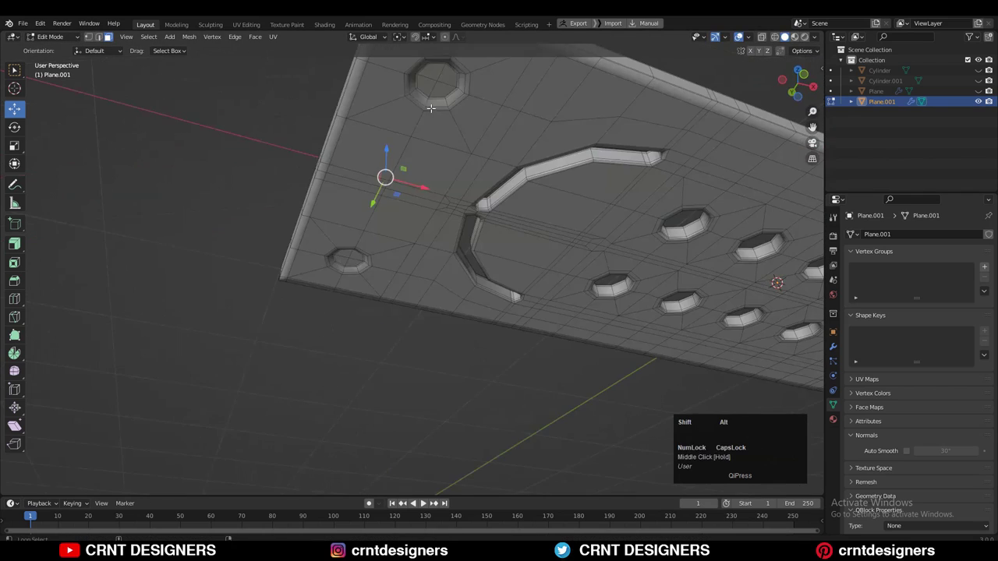
scroll(342, 268, "up", 3)
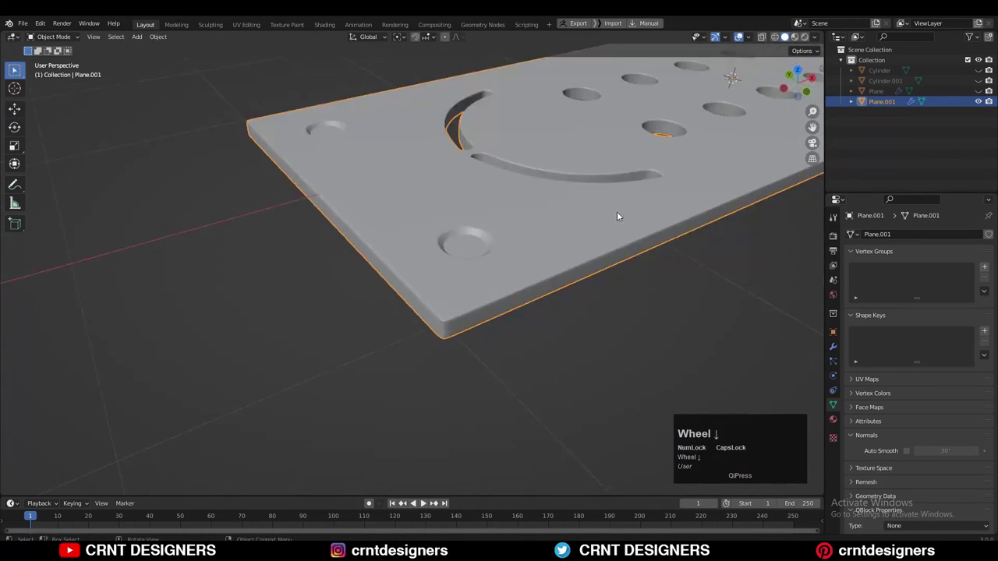
Symmetrize the whole mesh to mirror the left corner pockets onto the plate's right end, and return to Object Mode
key("Tab")
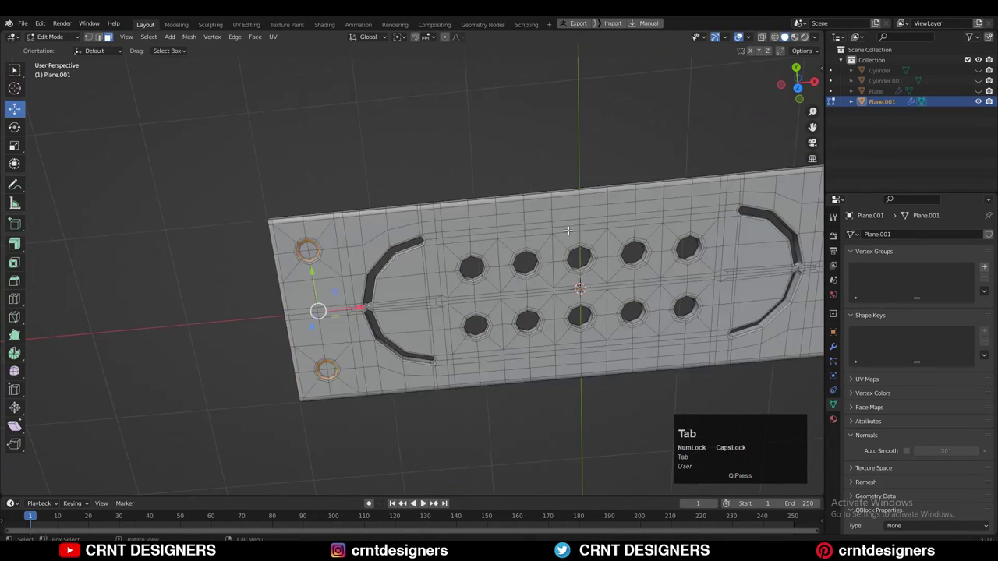
key("a")
middle_click_drag(546, 312, 546, 281)
left_click(189, 36)
left_click(209, 185)
left_click(655, 141)
scroll(655, 140, "down", 4)
key("Tab")
left_click(686, 149)
Inspect the smoothed plate from both sides and turn on the wireframe overlay in the viewport
middle_click_drag(693, 172, 666, 181)
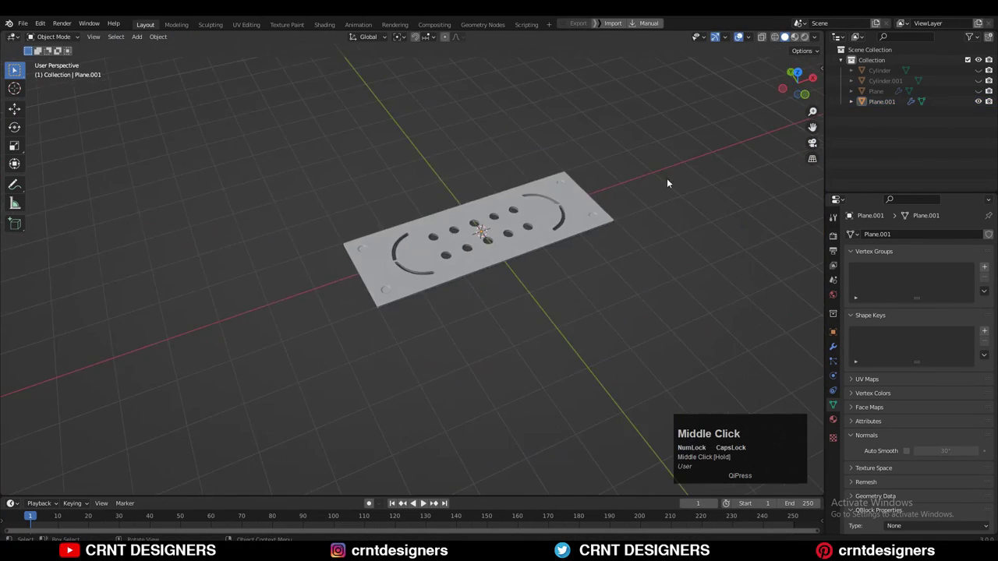
scroll(614, 187, "up", 4)
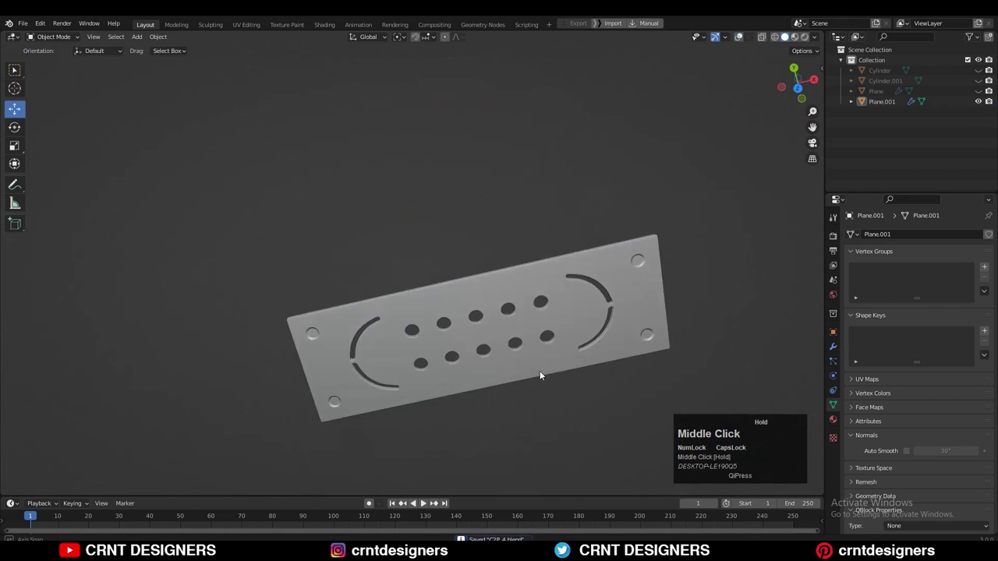
middle_click_drag(540, 374, 572, 285)
scroll(717, 74, "up", 2)
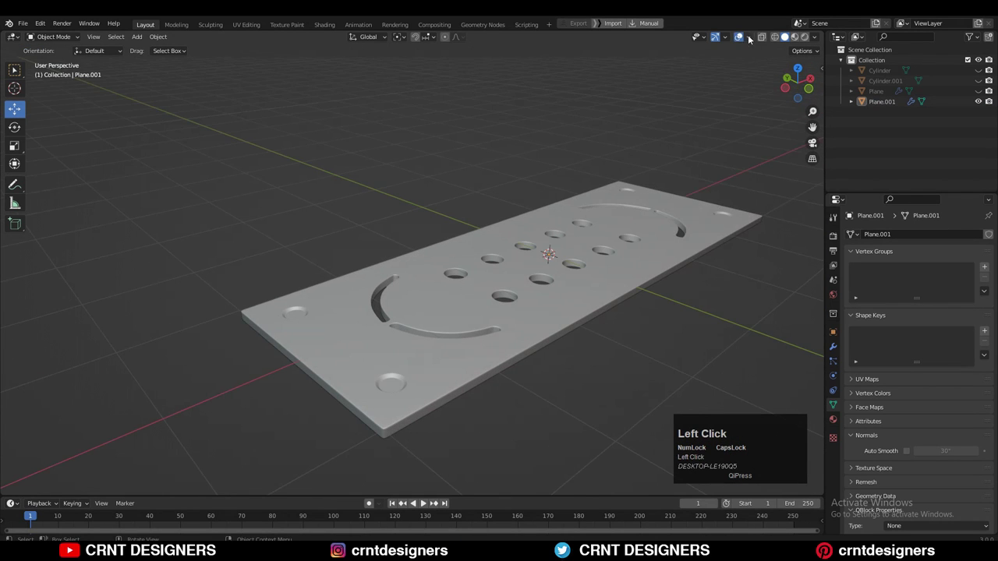
left_click(747, 37)
left_click(685, 215)
Save the file and hide the viewport overlays to present the finished plate on a clean background
middle_click_drag(548, 154, 583, 273)
scroll(583, 276, "down", 2)
key("ctrl+s")
middle_click_drag(587, 316, 599, 298, "ctrl")
middle_click_drag(599, 298, 620, 274)
left_click(738, 38)
left_click(739, 37)
left_click(738, 37)
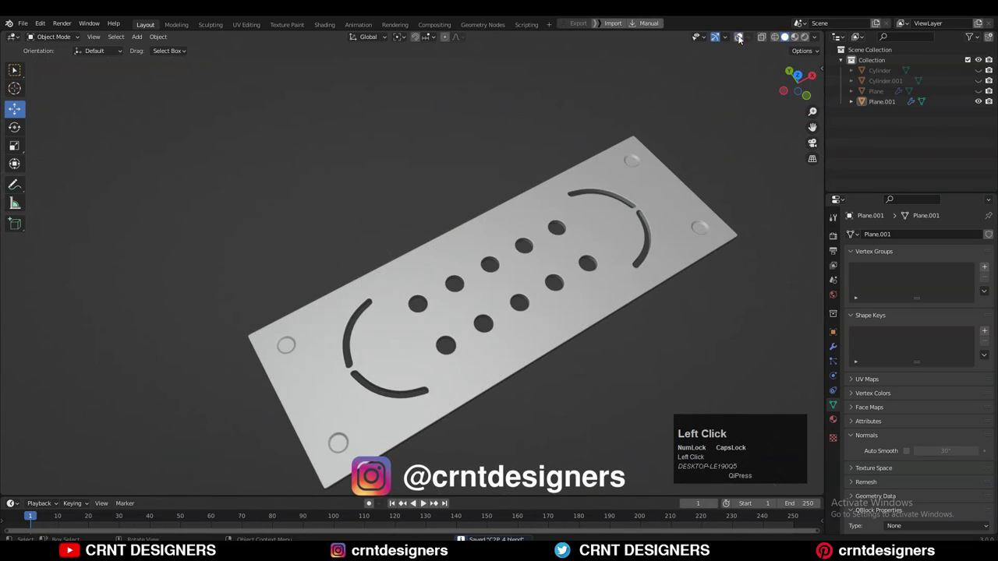